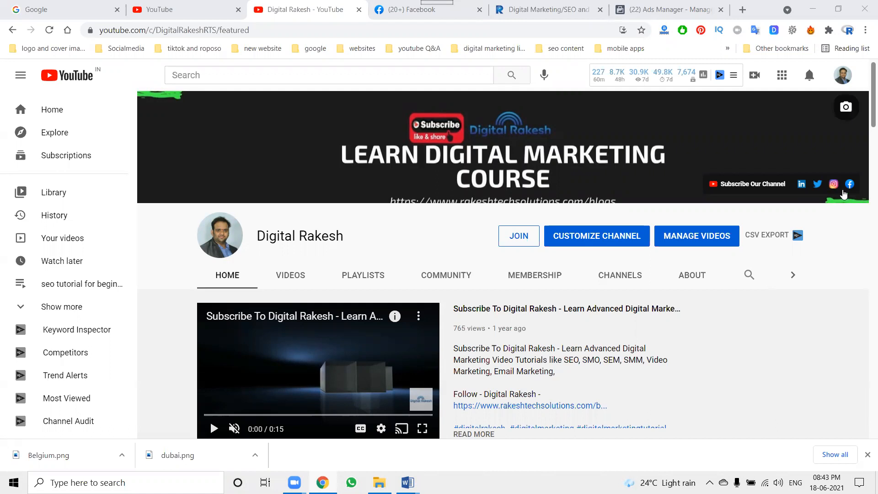
Open the Digital Rakesh Facebook page through the Facebook link on the YouTube channel banner
click(850, 185)
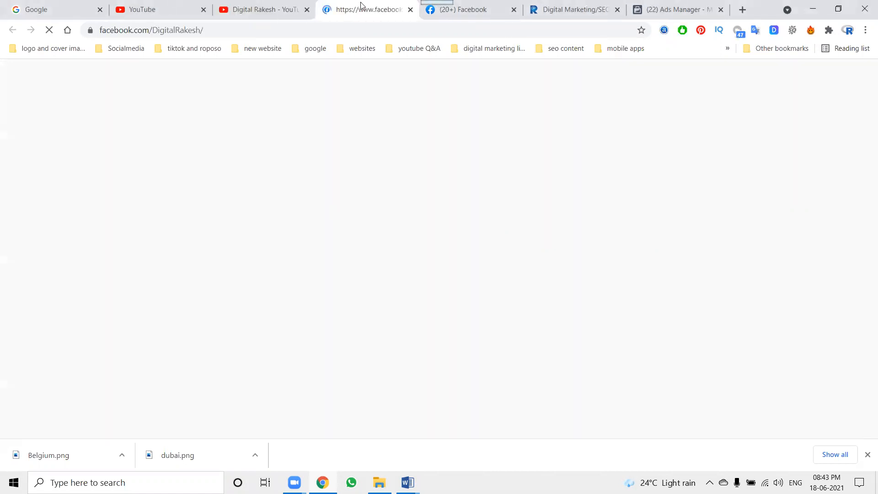
drag(361, 6, 437, 9)
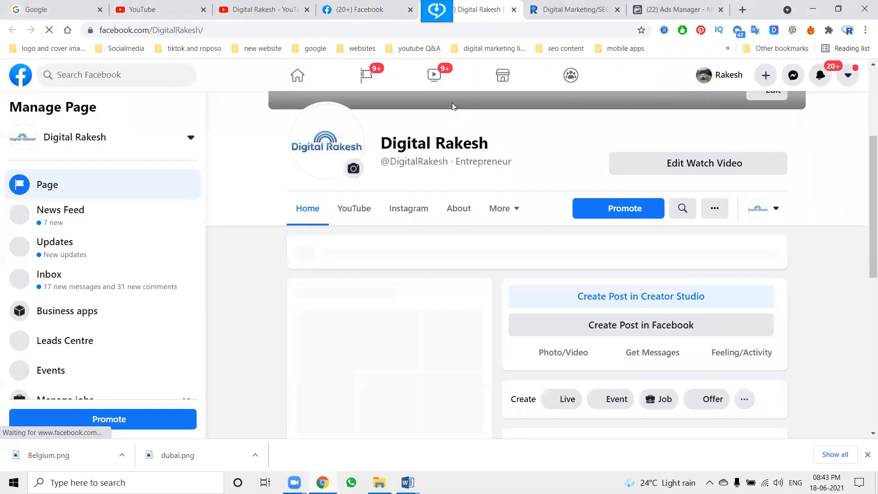
scroll(89, 192, down, 5)
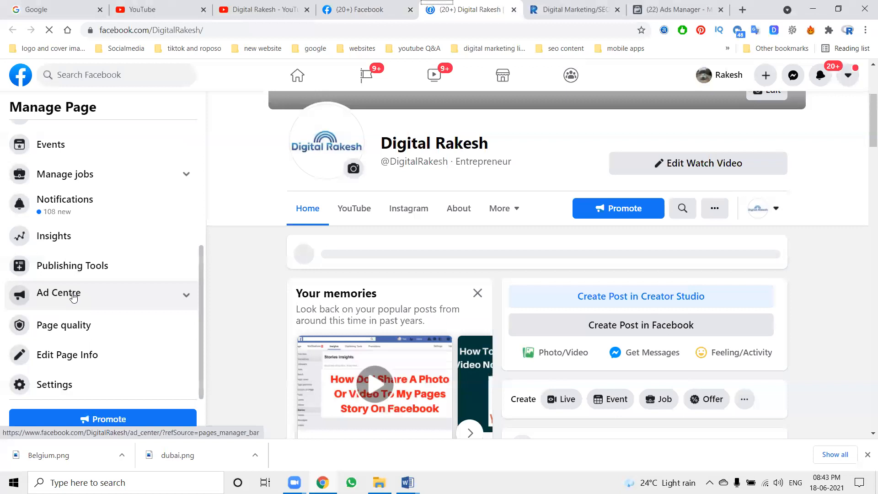
View the results of the paused "Get more traffic" ad in the page's Ad Centre, then close them
click(74, 297)
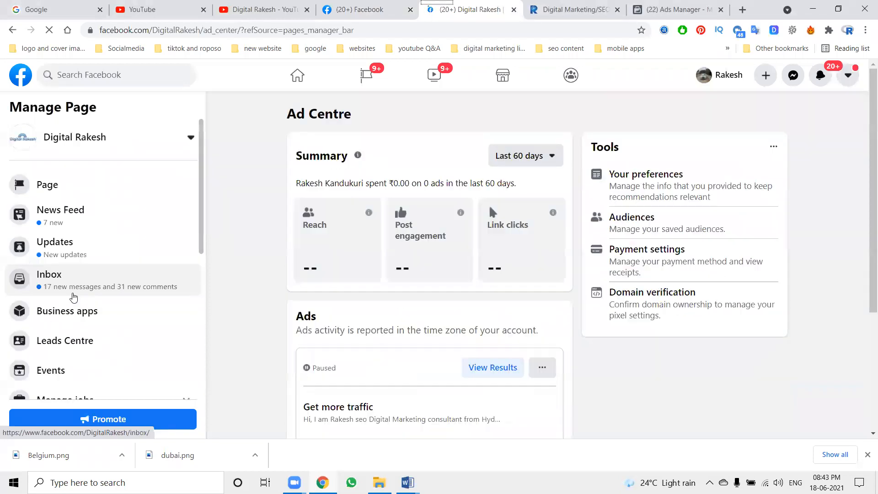
scroll(376, 282, down, 6)
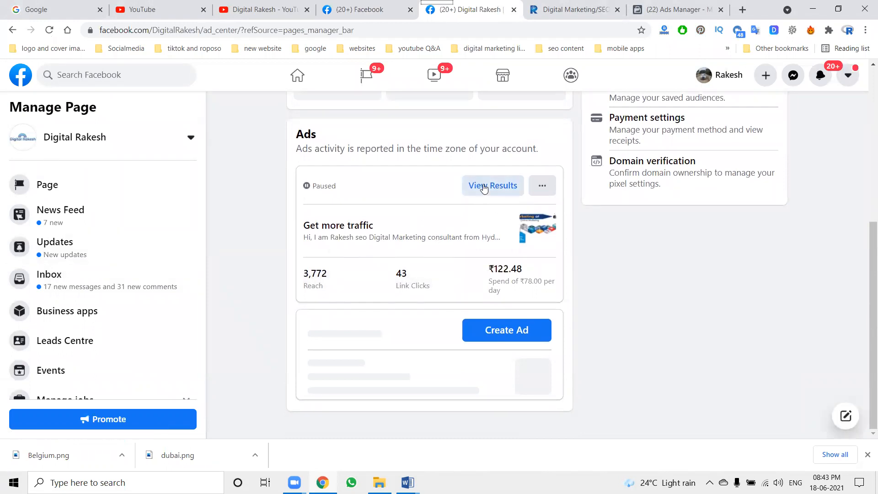
click(485, 187)
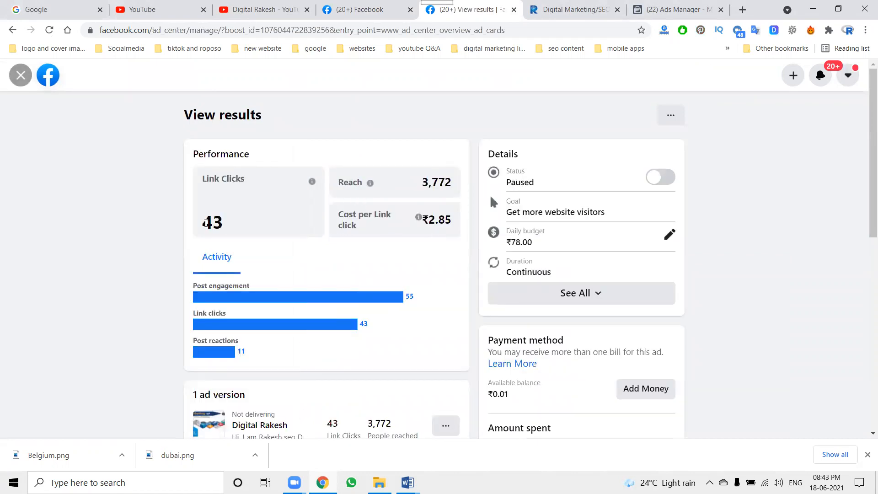
click(22, 76)
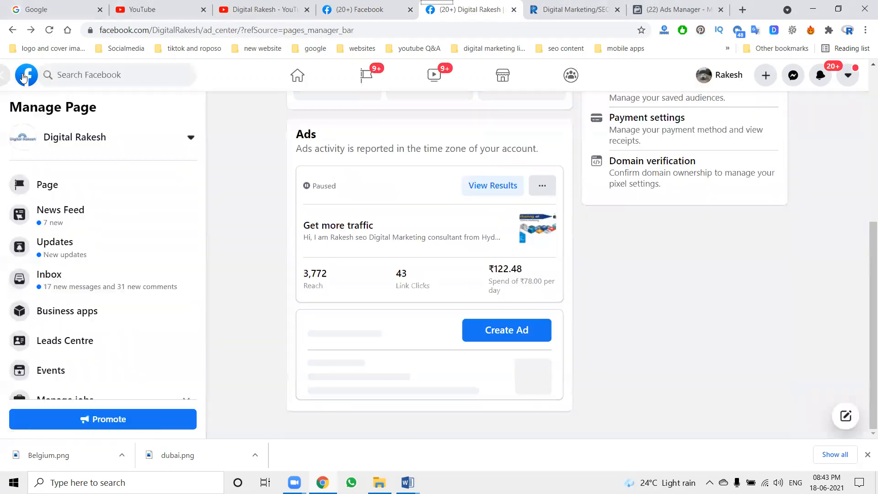
Open the lead ads Forms Library in the page's Publishing Tools
scroll(137, 238, down, 3)
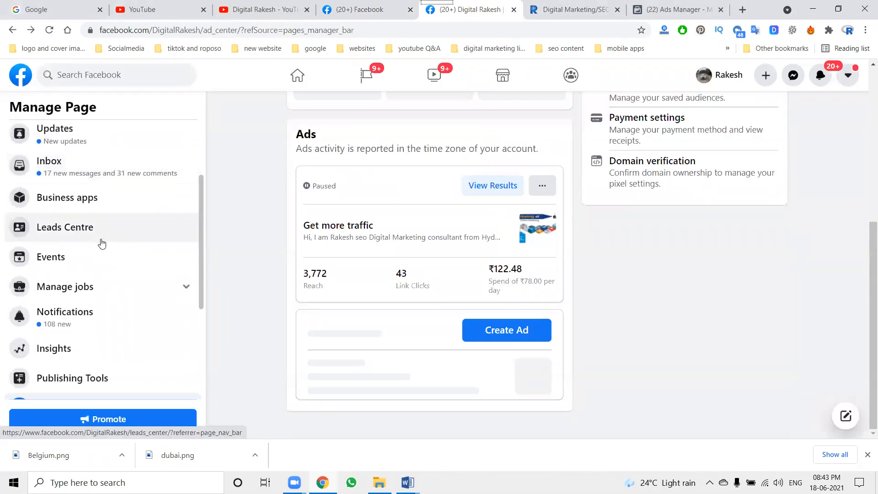
scroll(102, 243, down, 2)
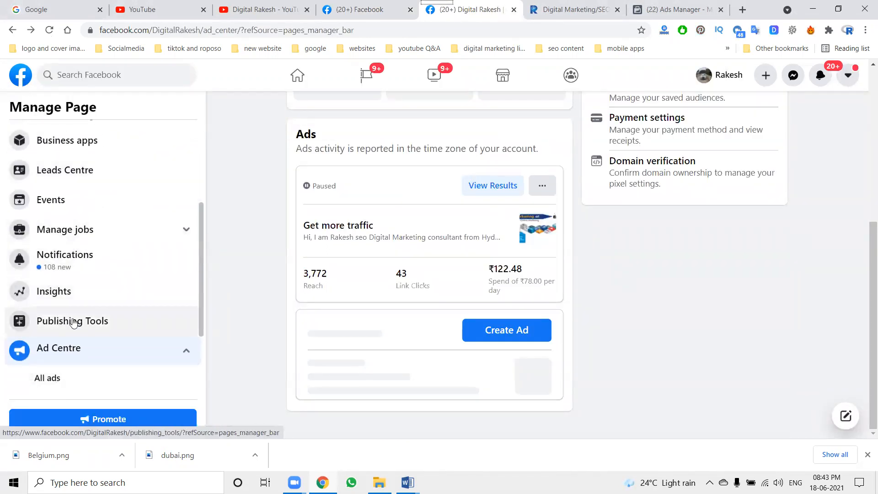
click(73, 322)
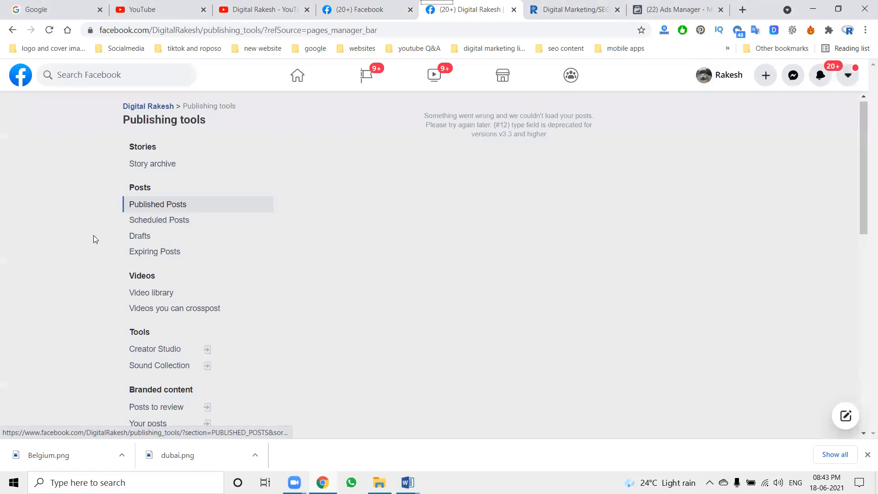
scroll(95, 239, down, 3)
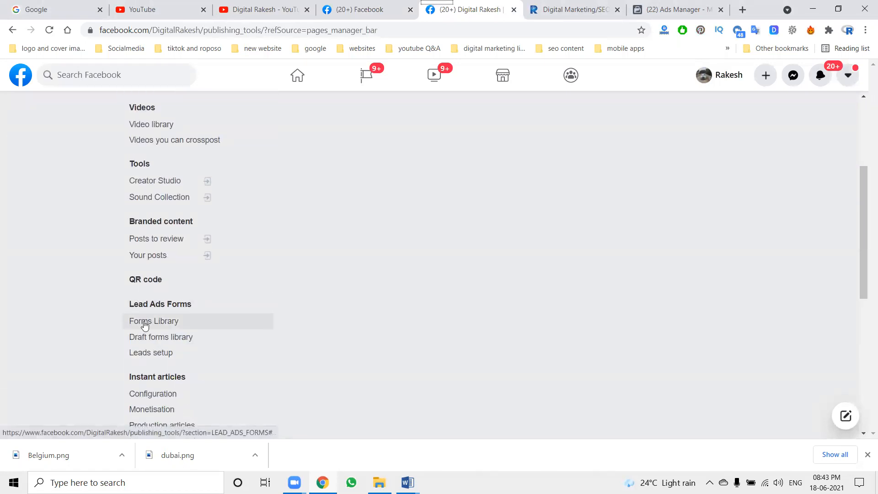
click(145, 325)
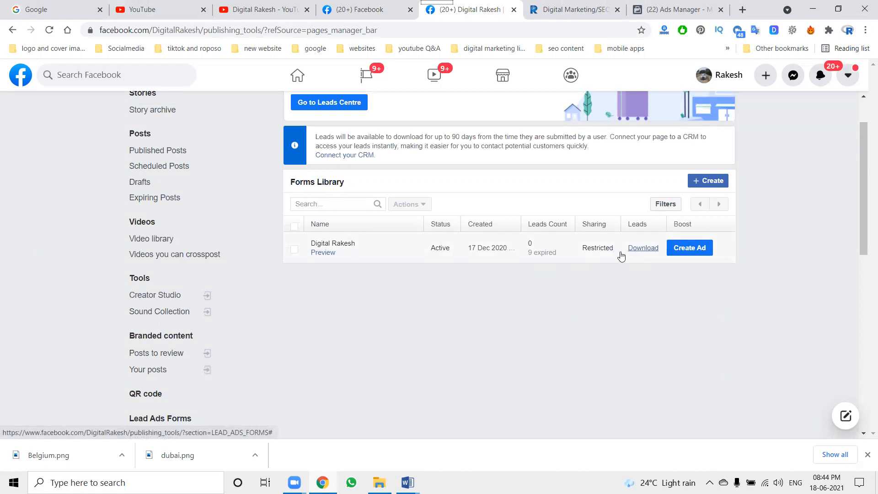
Check the lead download options of the Digital Rakesh form and close them without downloading
mouse_move(517, 259)
click(638, 254)
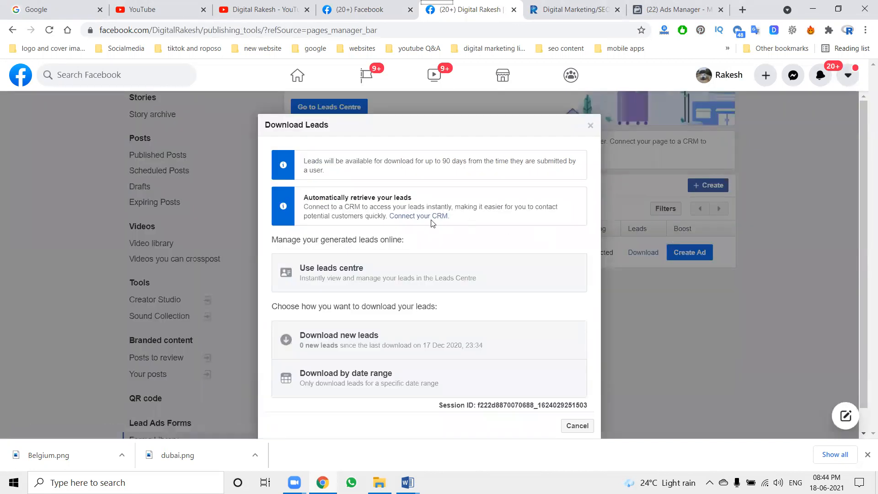
scroll(432, 227, down, 2)
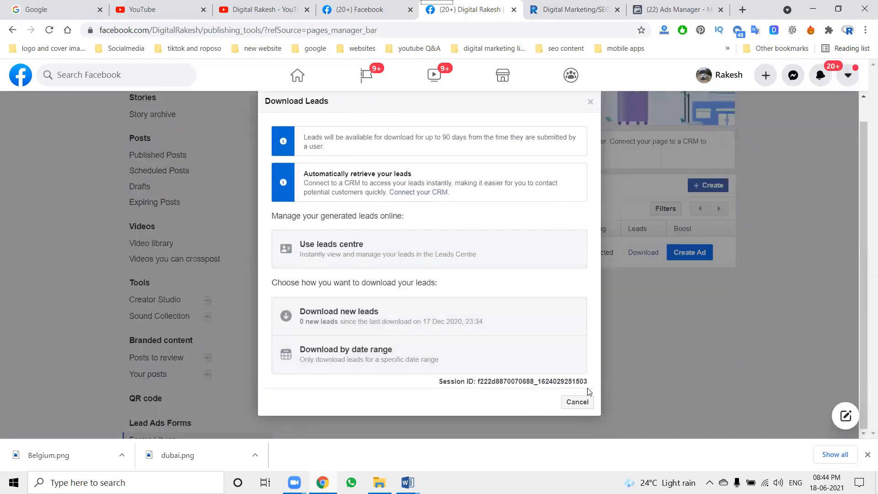
click(577, 402)
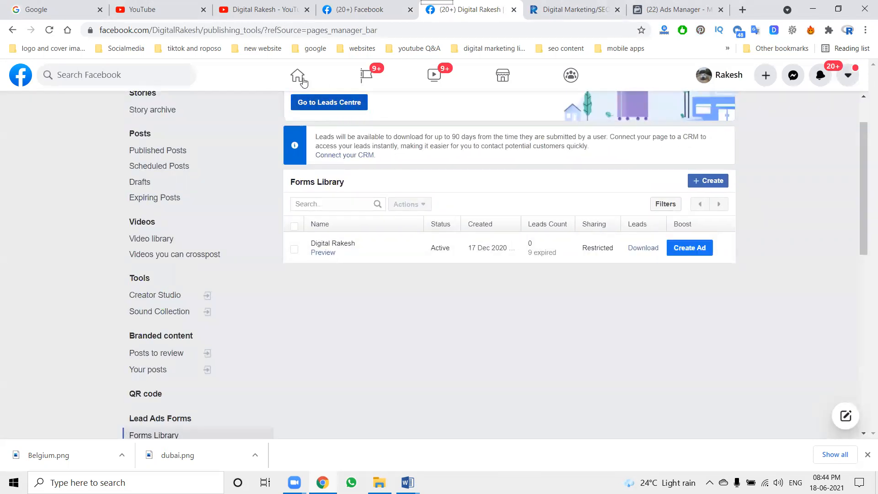
scroll(92, 144, up, 2)
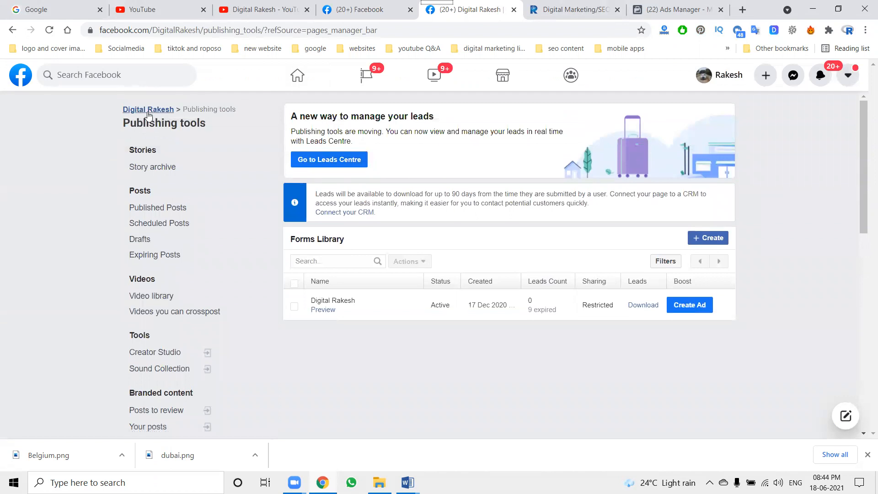
Switch to Ads Manager and create a new campaign with the Lead Generation objective, skipping the optional names
click(683, 7)
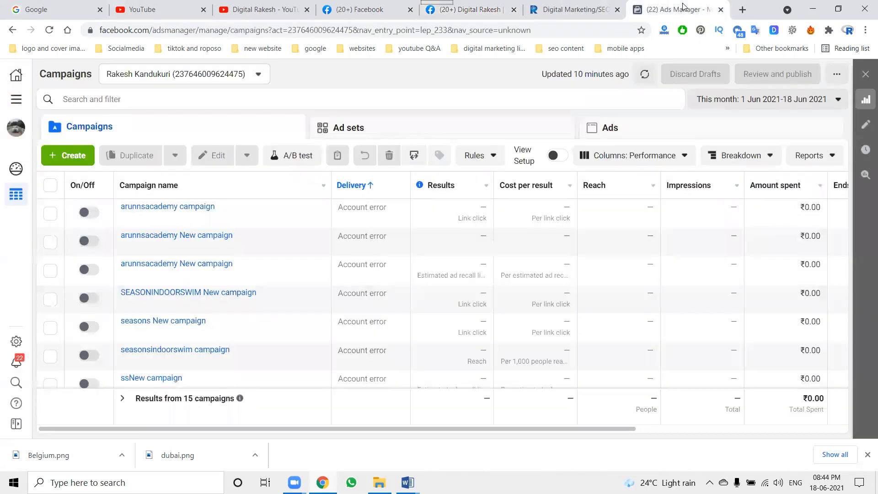
click(77, 154)
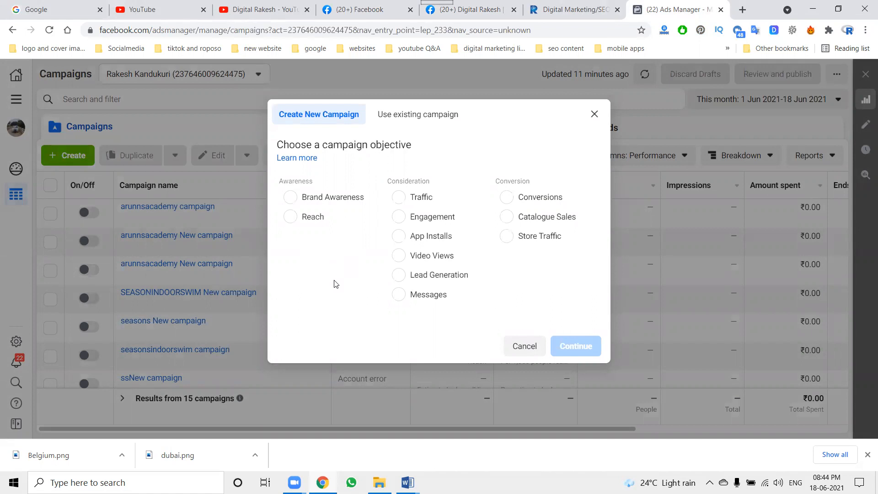
click(420, 275)
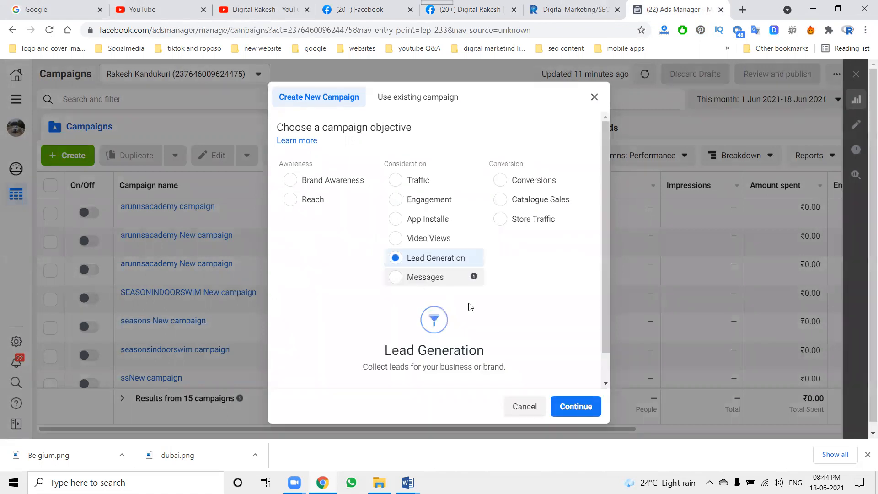
click(456, 365)
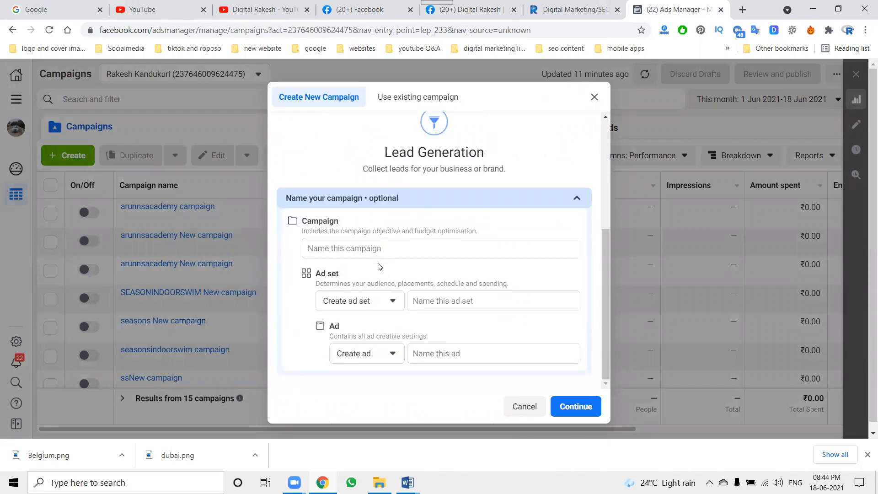
click(574, 200)
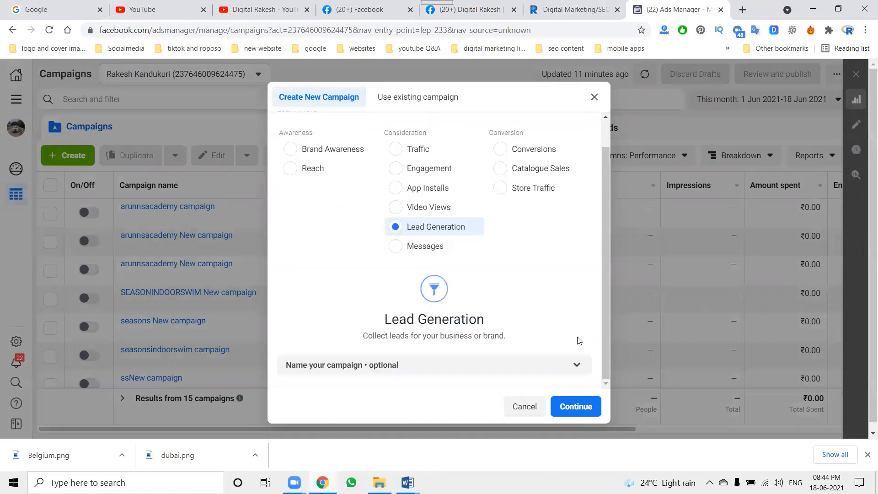
click(575, 406)
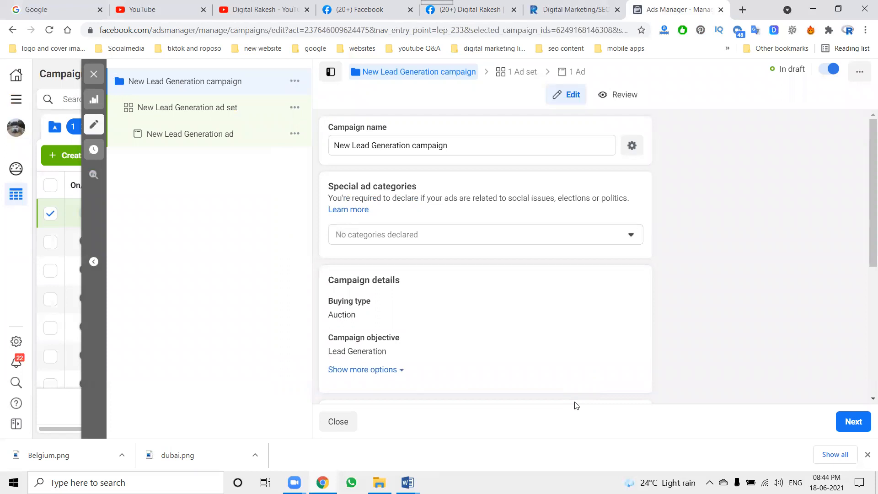
Add the prefix "rts" to the campaign name, keep the other campaign settings and proceed to the ad set
click(335, 146)
text(rts)
scroll(462, 272, down, 1)
scroll(462, 271, down, 2)
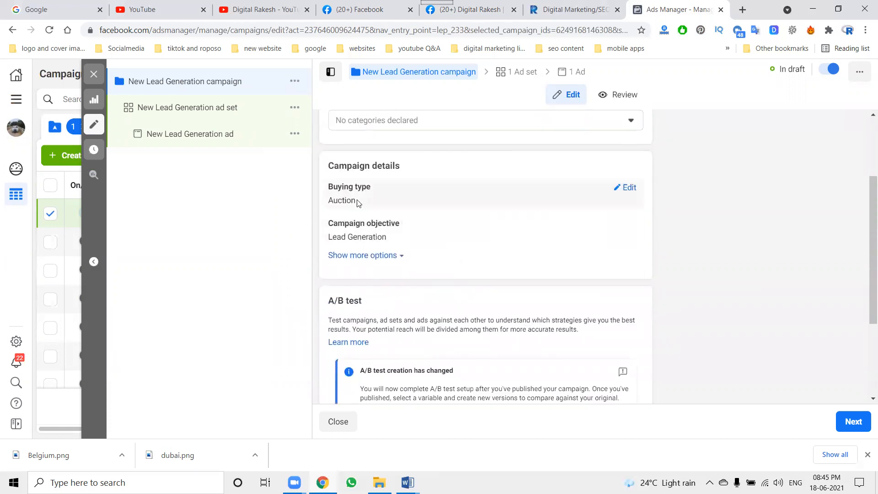
scroll(397, 256, down, 3)
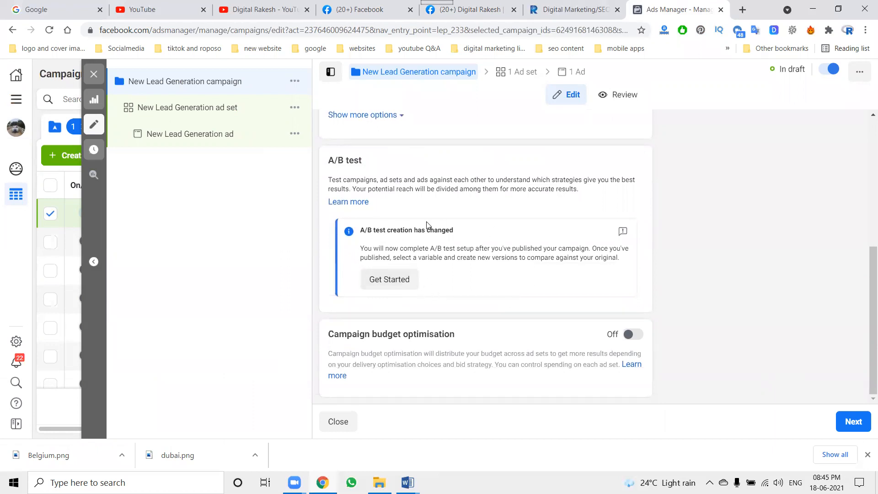
click(853, 422)
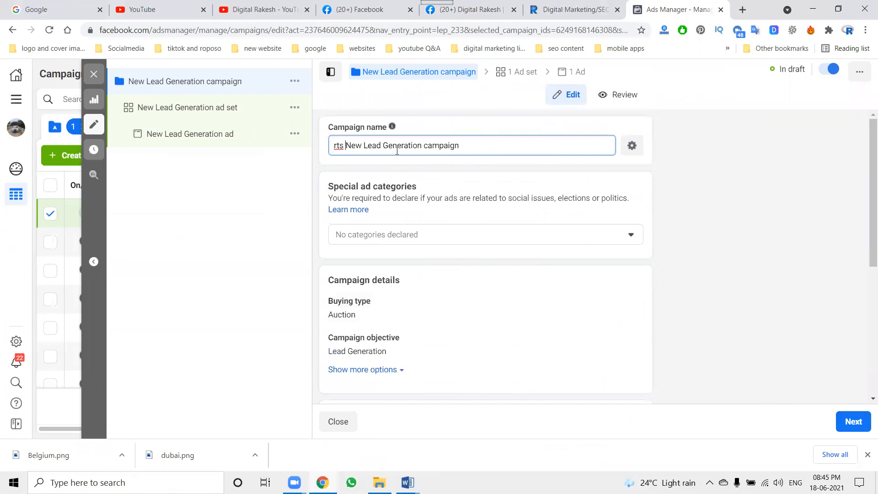
click(853, 421)
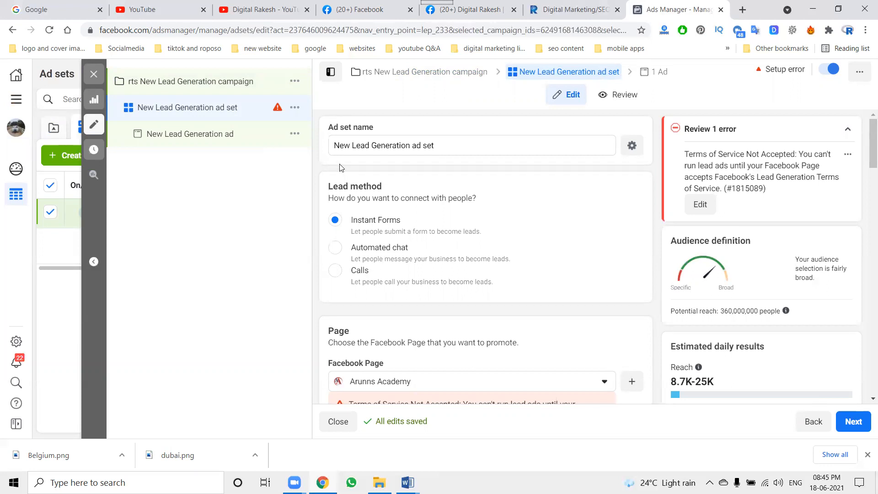
Add the prefix "rts" to the lead generation ad set's name
click(336, 144)
text(rts)
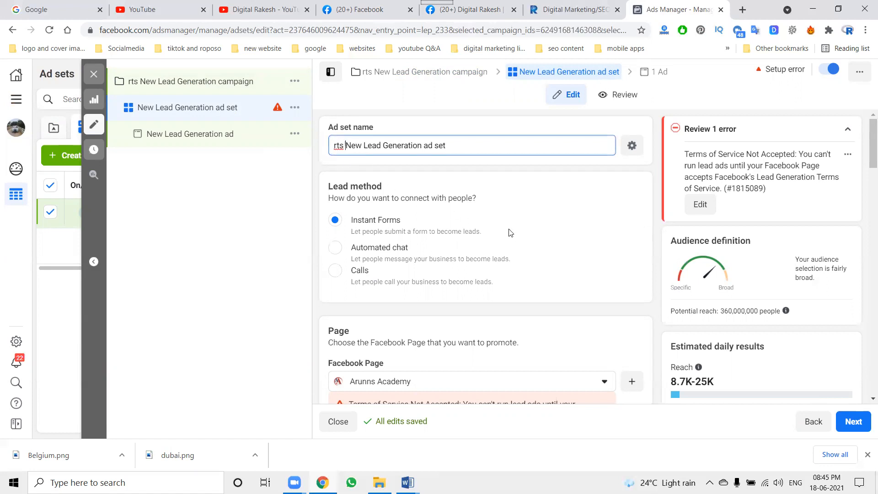
View Facebook's Lead Ads Terms for the Arunns Academy Page from the ad set's setup error
click(700, 204)
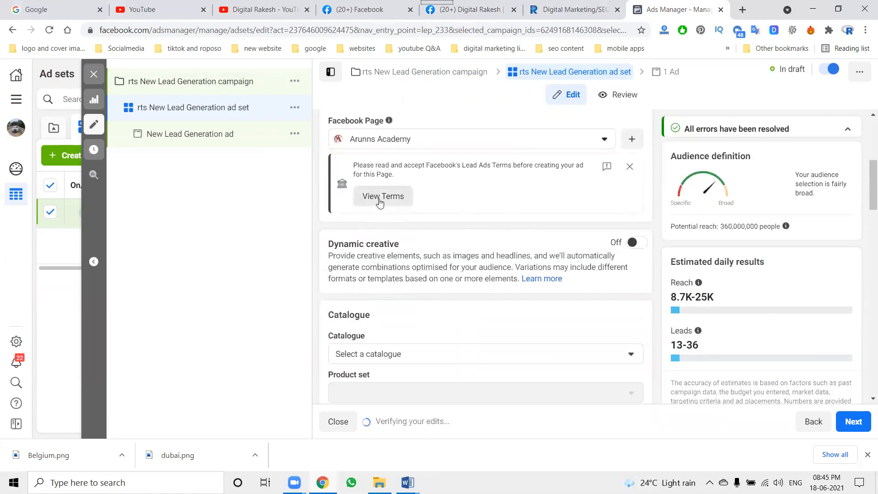
click(380, 198)
click(499, 369)
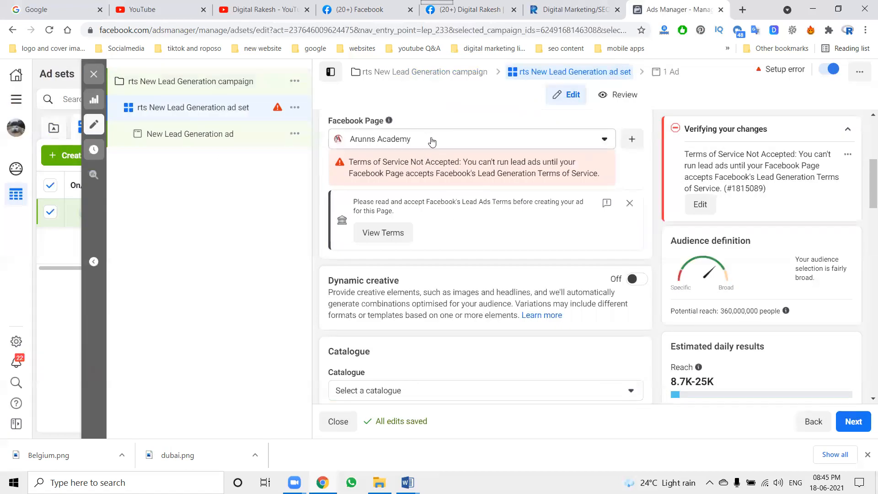
Find and select Rakesh Tech Solutions as the Facebook Page that the ad set promotes
scroll(453, 197, up, 5)
scroll(475, 253, down, 2)
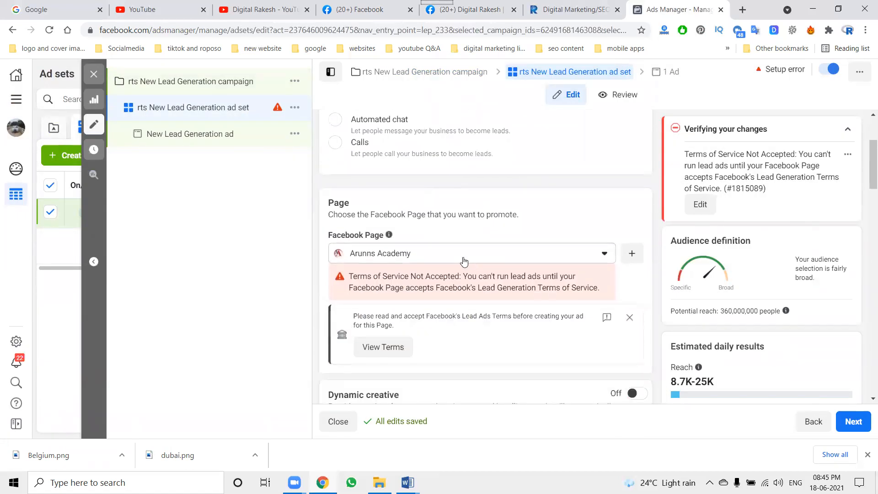
click(462, 257)
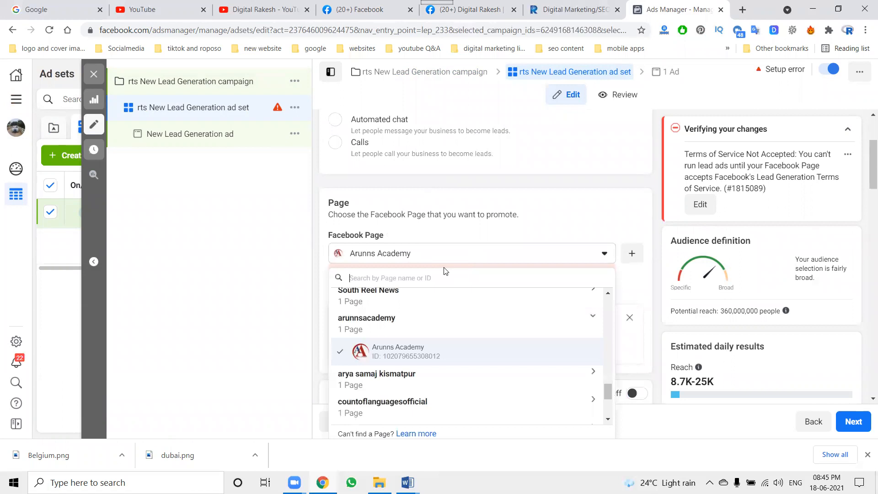
text(d)
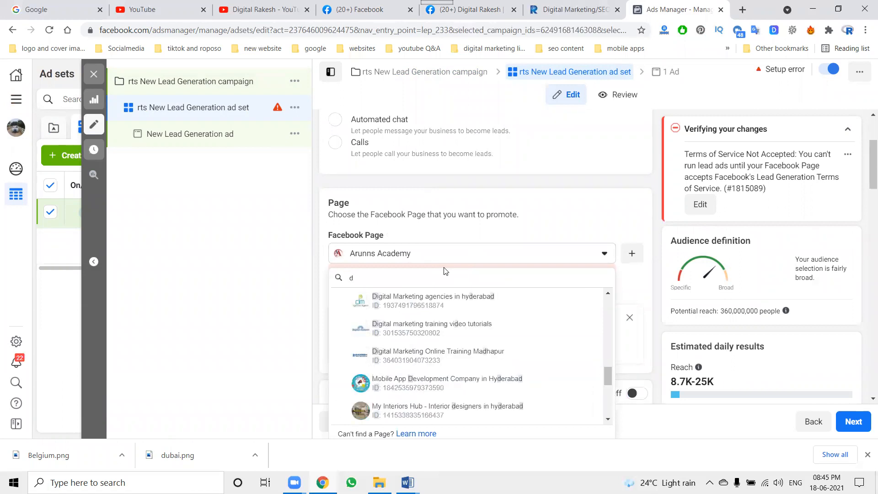
key(BackSpace)
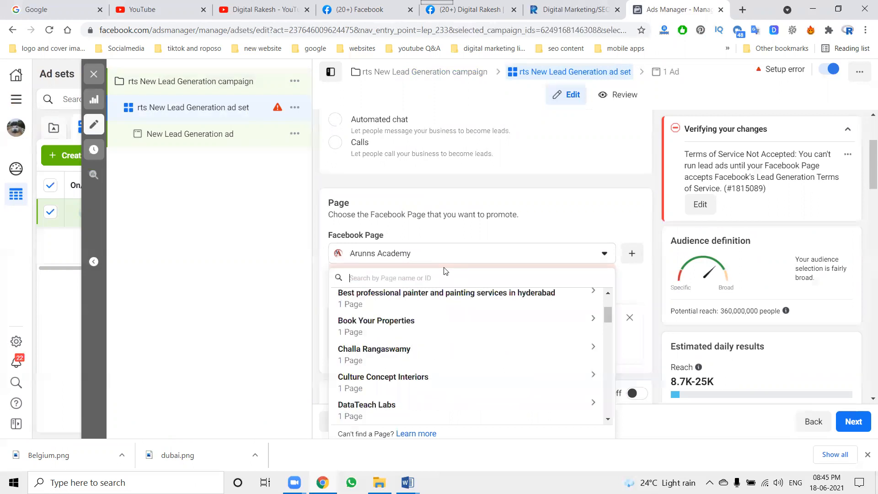
text(rakesh)
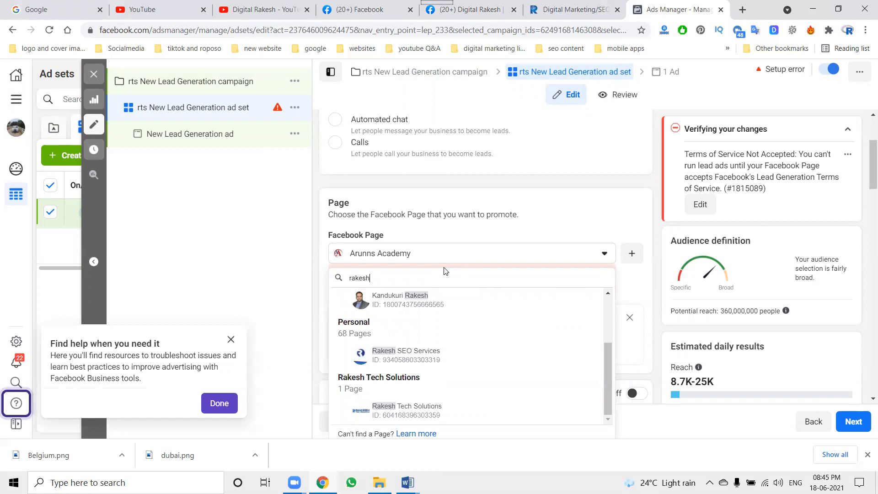
click(438, 407)
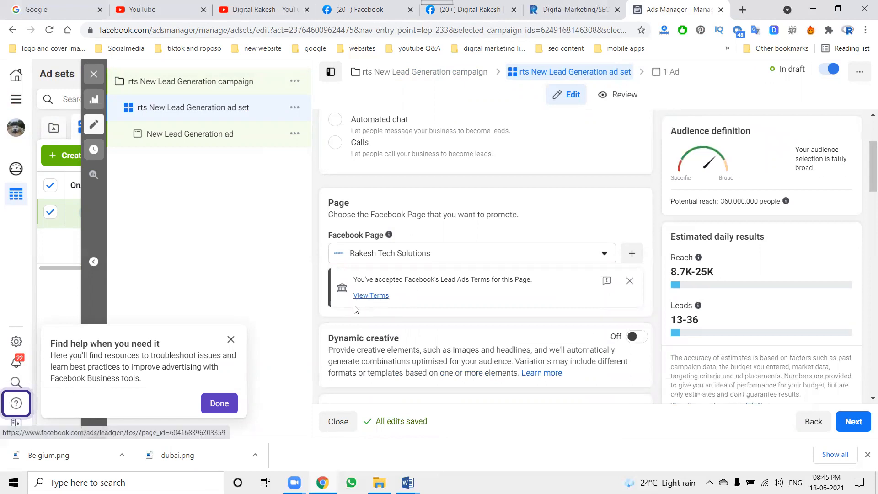
Dismiss the help tip and look over the ad set's catalogue settings
click(221, 404)
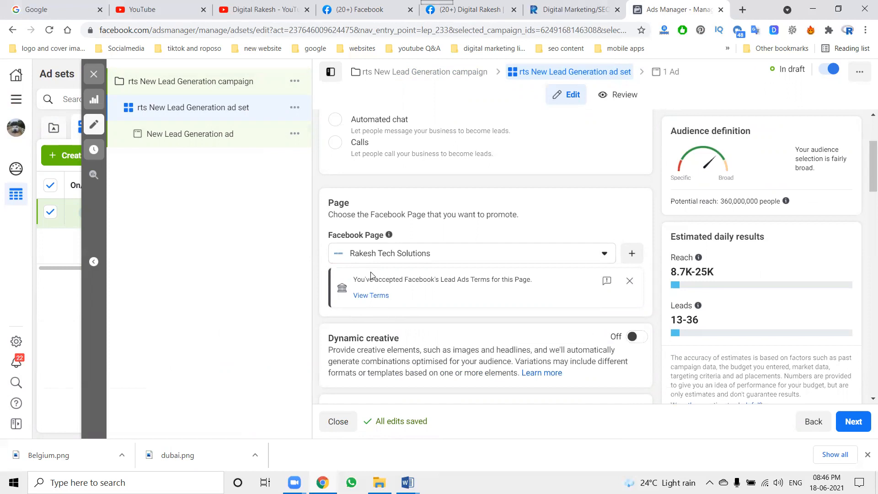
scroll(432, 299, down, 5)
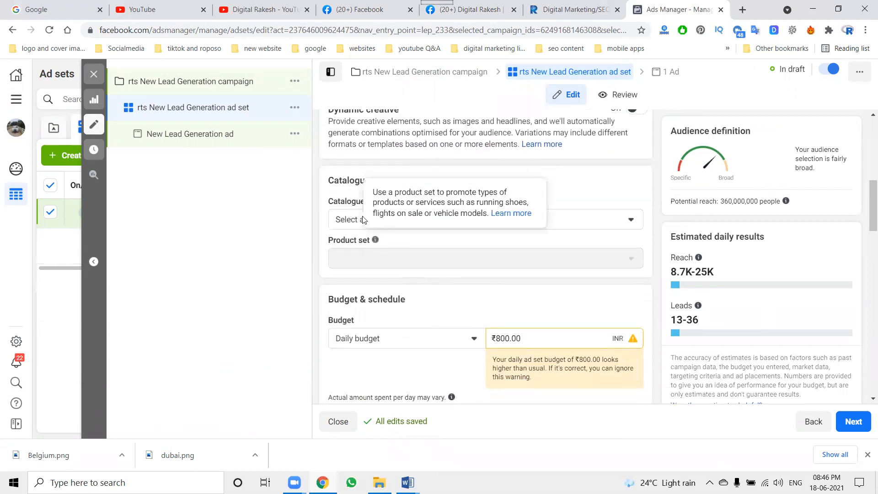
click(356, 221)
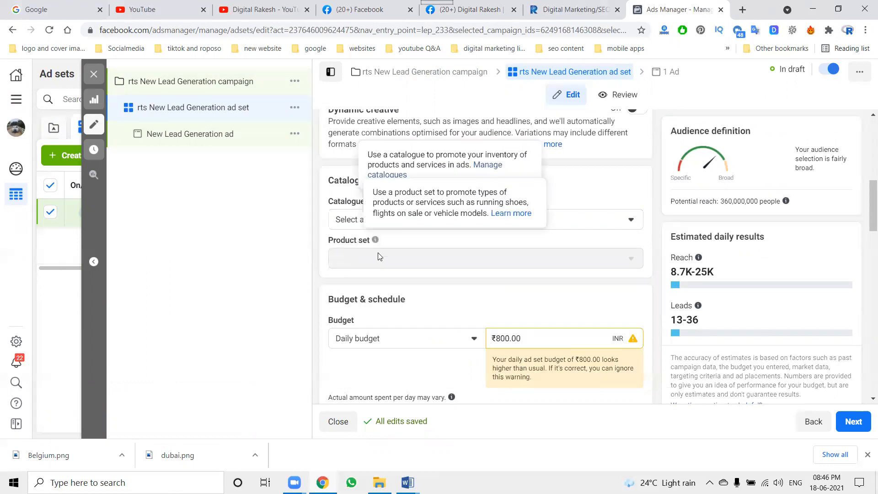
Try lower daily budgets for the ad set, starting with ₹80 and ending with ₹500
scroll(378, 249, down, 3)
double_click(512, 223)
text(80)
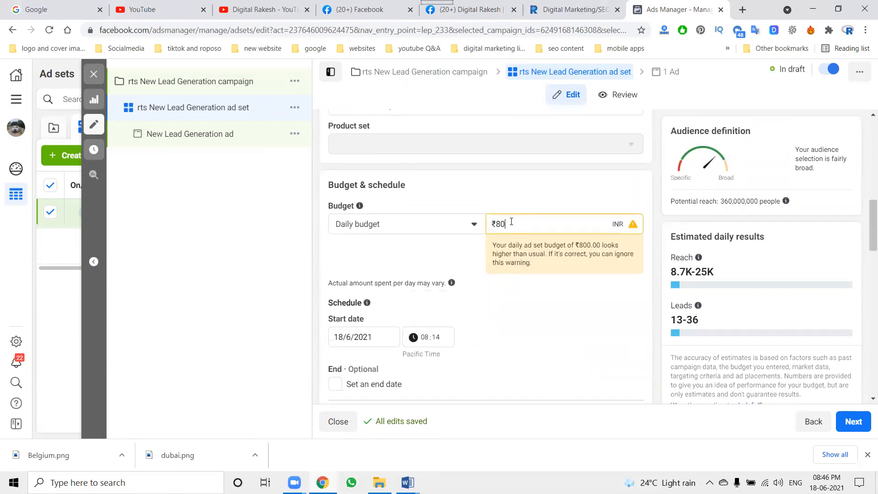
click(528, 189)
click(516, 222)
text(450)
triple_click(531, 221)
text(5)
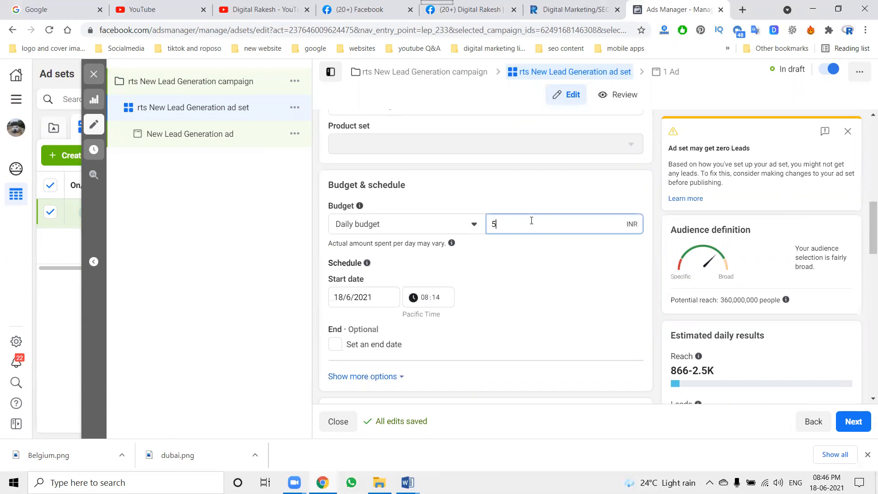
text(00)
click(559, 202)
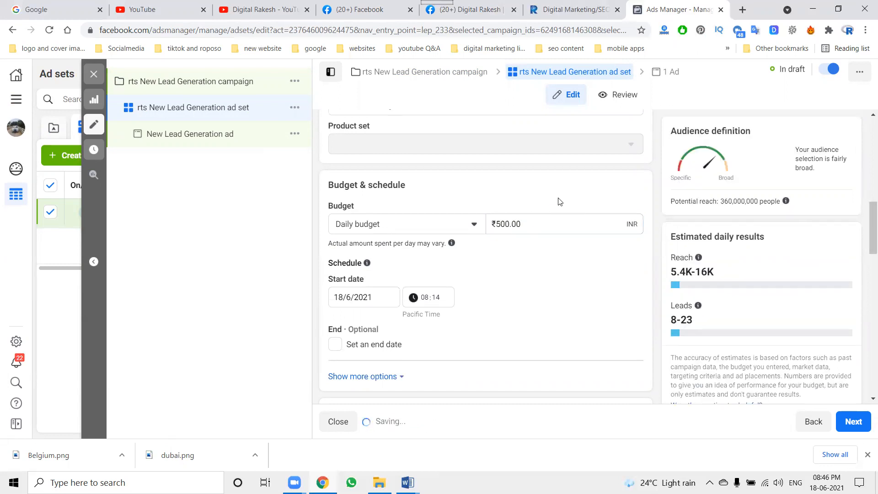
Set the ad set's daily budget back to ₹800
triple_click(514, 225)
text(800)
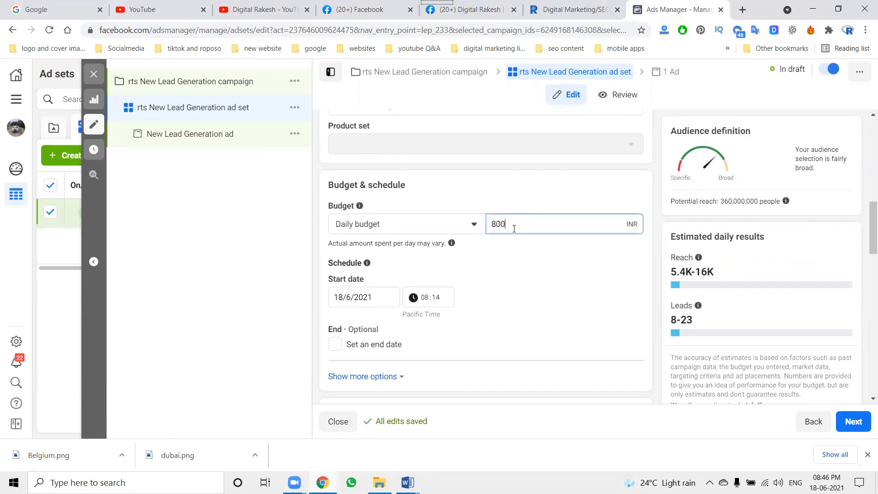
click(527, 207)
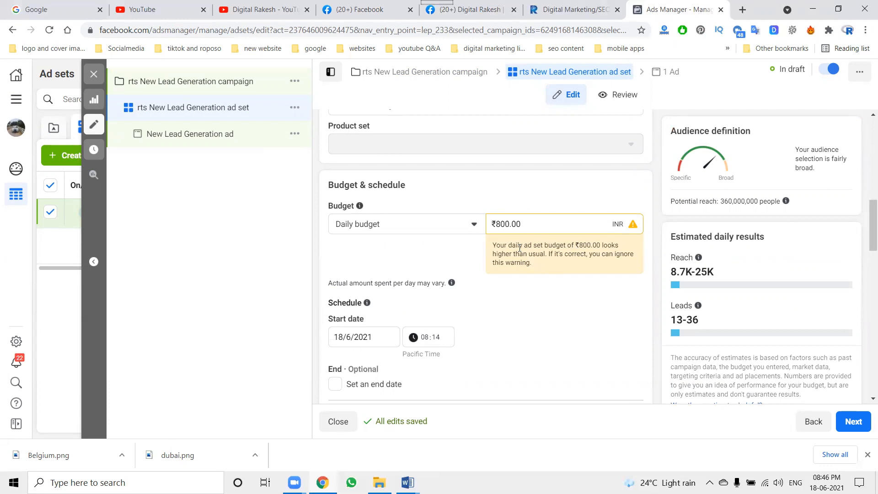
Try a daily budget of ₹73 for the ad set, and raise it to ₹78 to meet the minimum
triple_click(503, 223)
text(73)
click(541, 185)
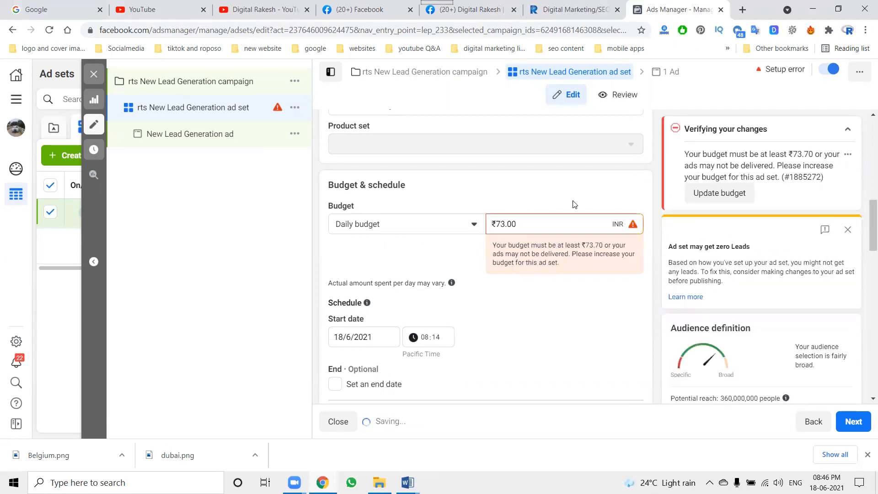
triple_click(523, 221)
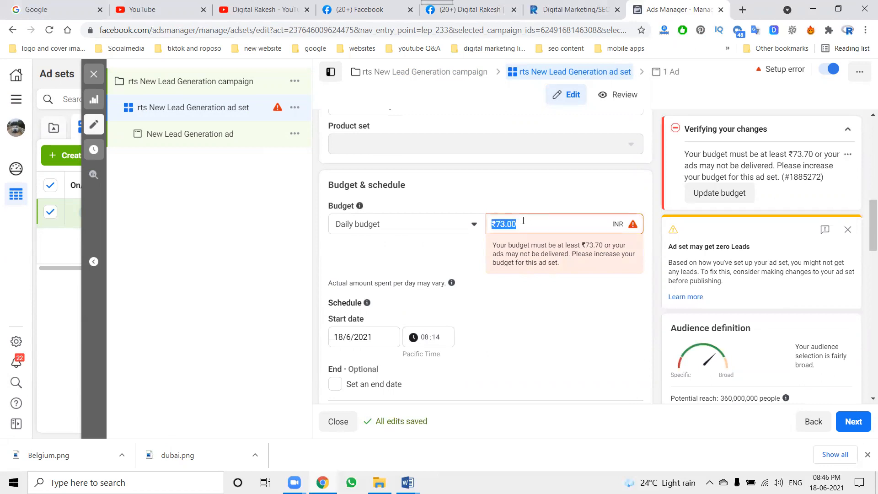
text(7)
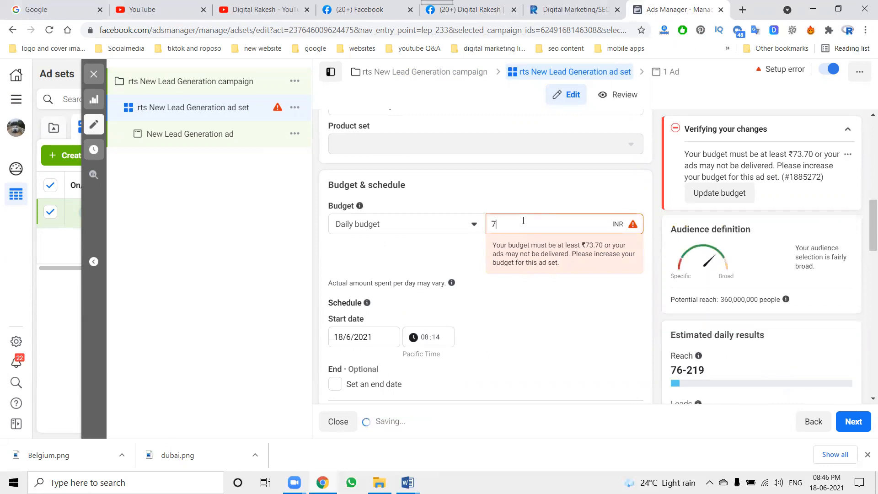
text(8)
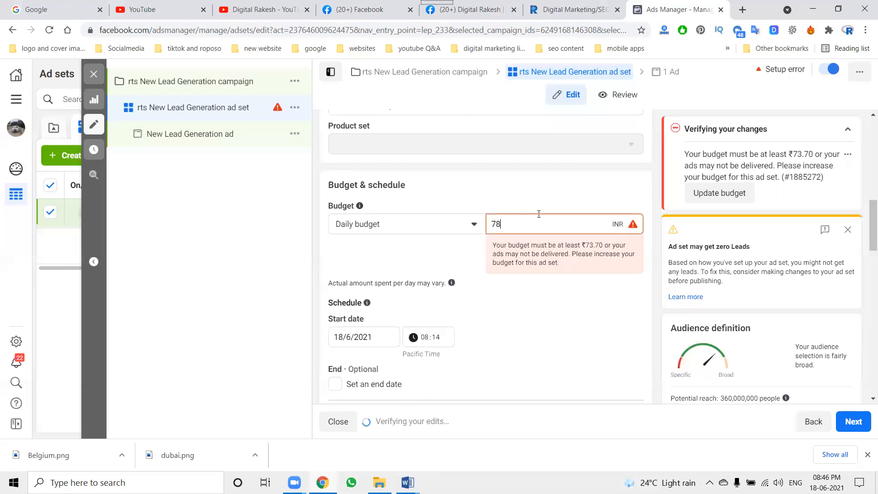
click(536, 206)
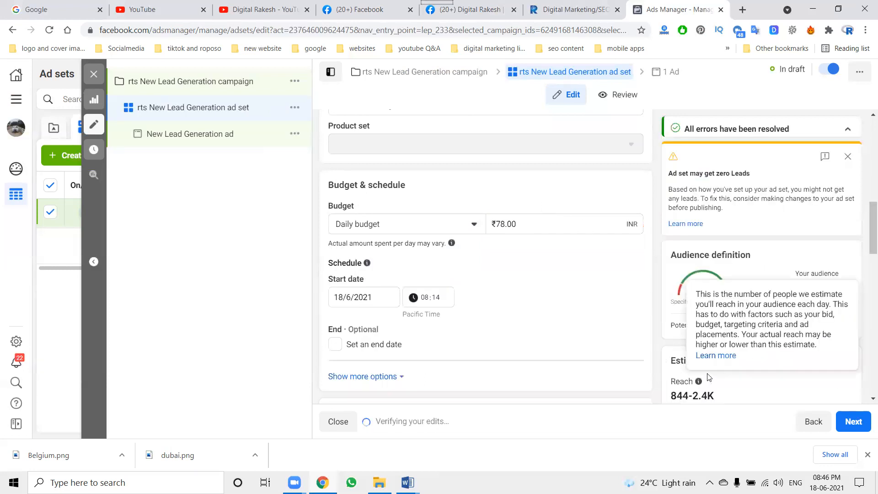
Try daily budgets of ₹200 and ₹400 to compare their estimated reach and leads
scroll(709, 377, down, 5)
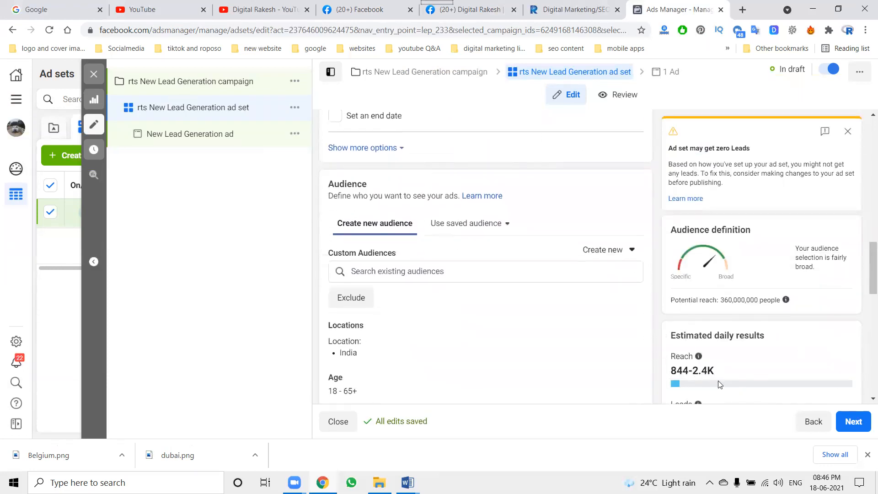
scroll(568, 323, up, 5)
double_click(518, 220)
text(2)
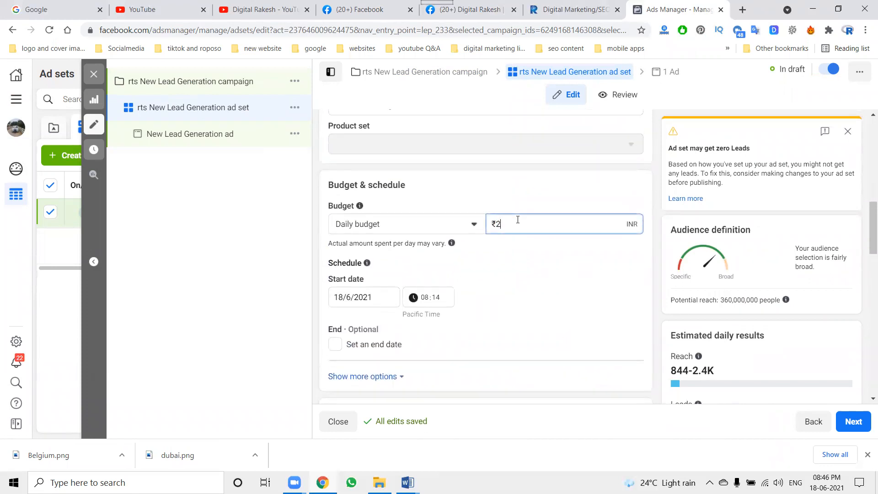
text(00)
click(524, 249)
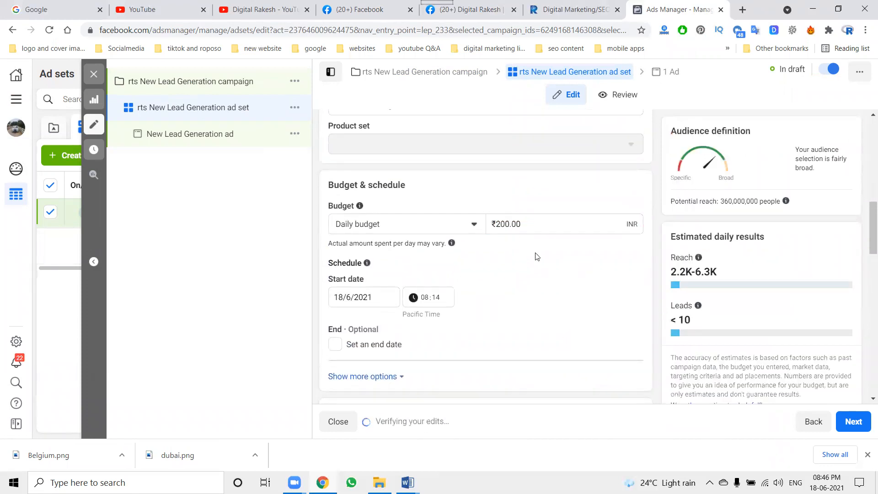
mouse_move(693, 326)
click(543, 223)
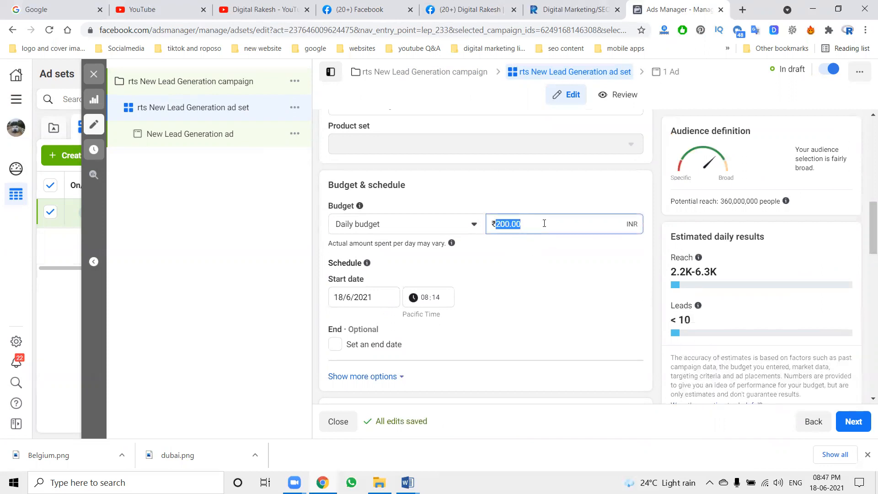
text(400)
click(547, 251)
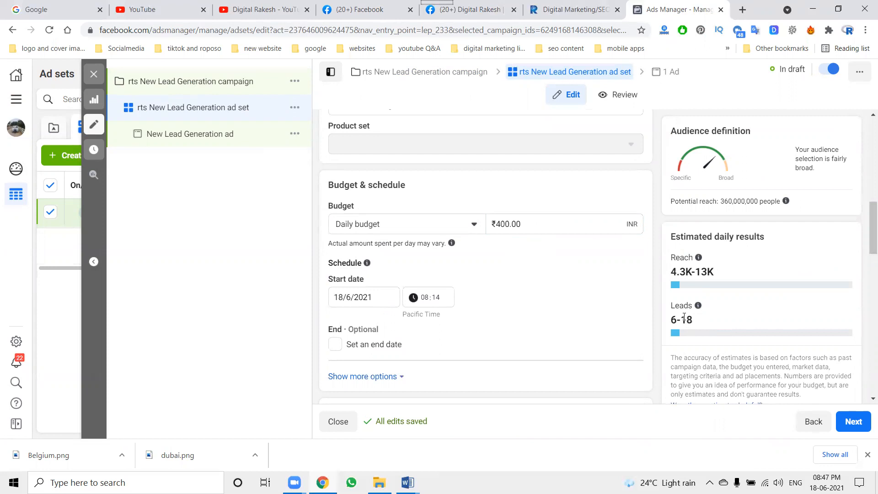
Set the ad set's daily budget to ₹150 and check the estimated daily reach
click(544, 227)
text(150)
click(543, 269)
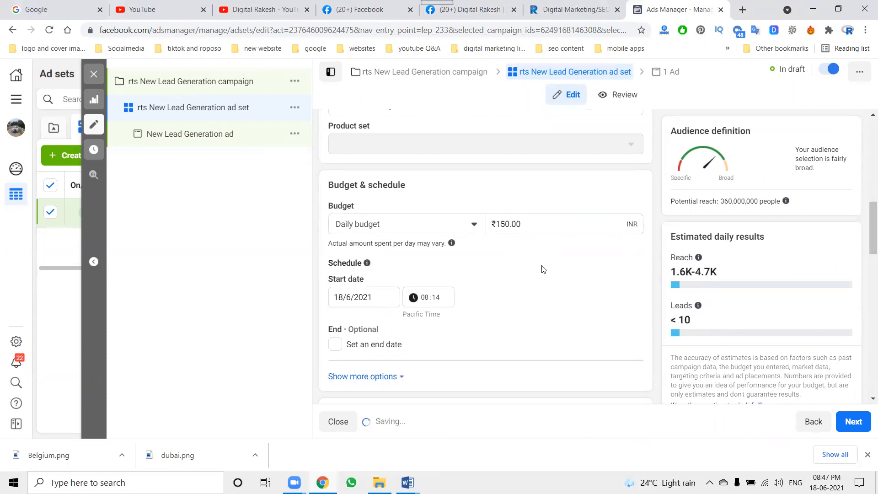
drag(677, 270, 728, 274)
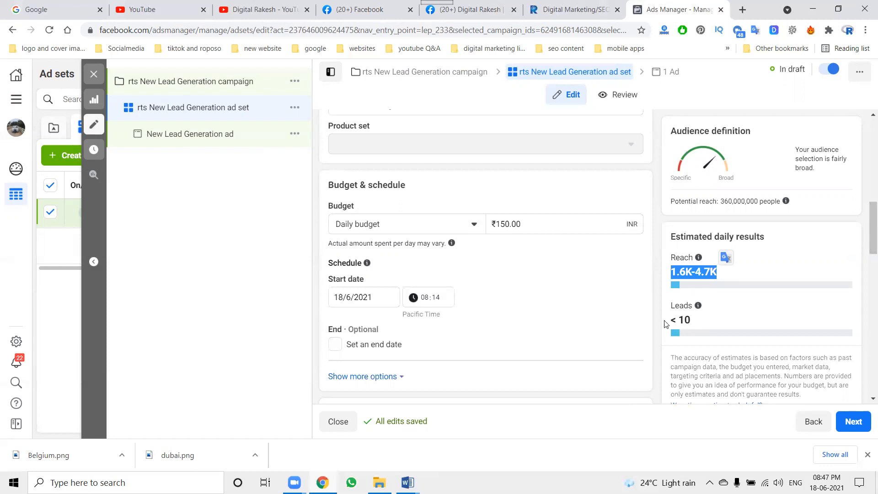
Open the audience's location targeting for editing
scroll(572, 301, down, 6)
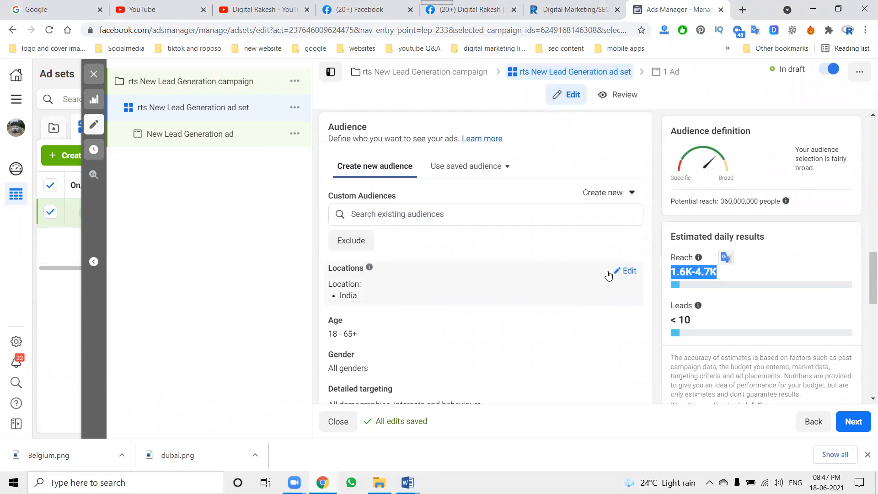
click(626, 271)
mouse_move(400, 334)
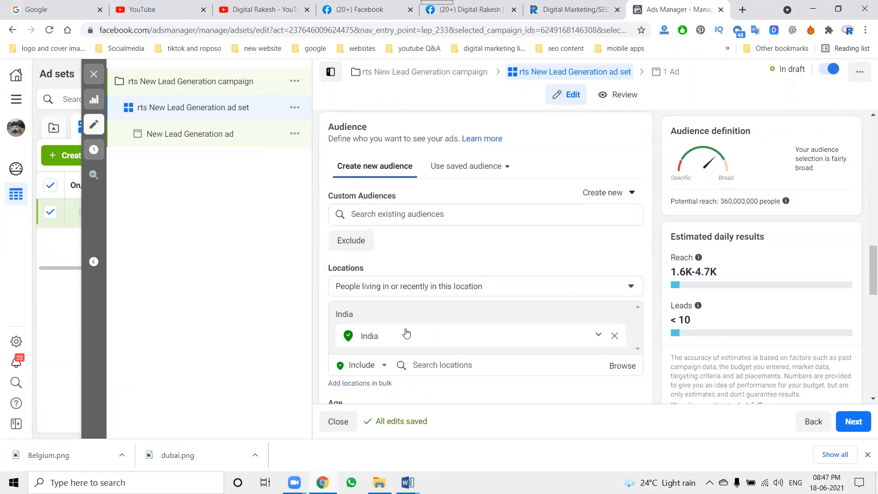
Set the audience's maximum age to 45
scroll(341, 291, down, 4)
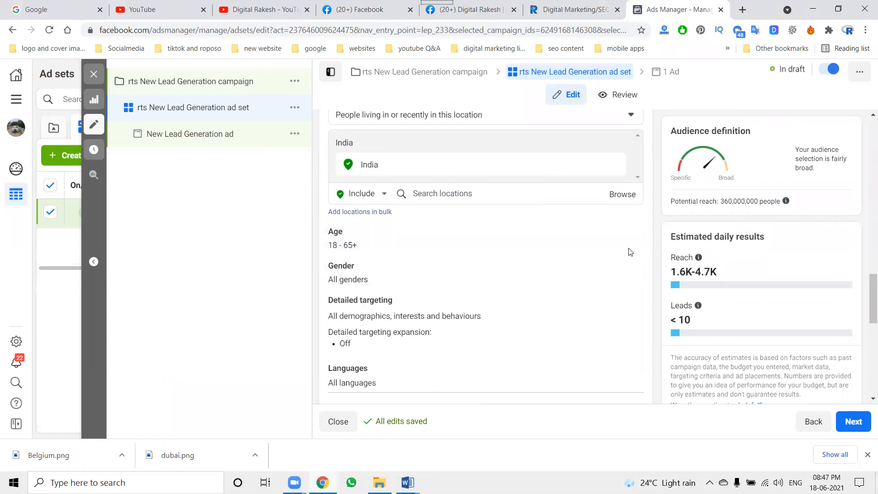
click(629, 235)
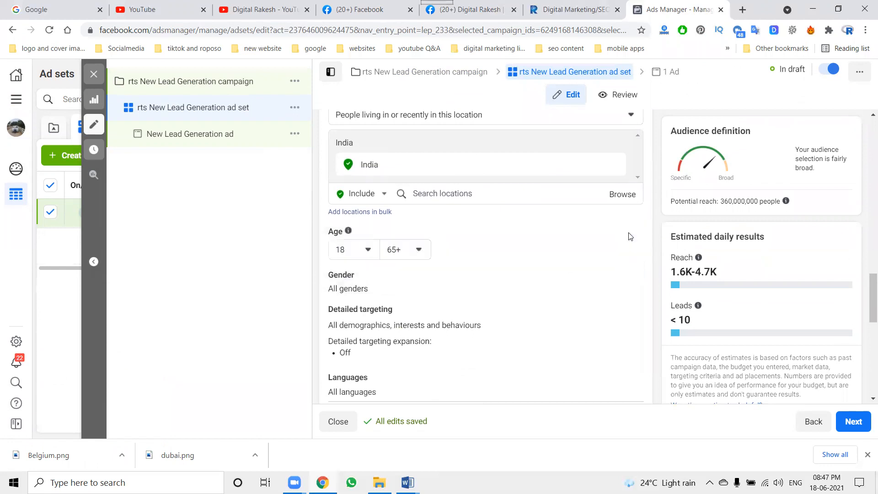
click(413, 250)
scroll(411, 328, up, 2)
scroll(410, 328, up, 4)
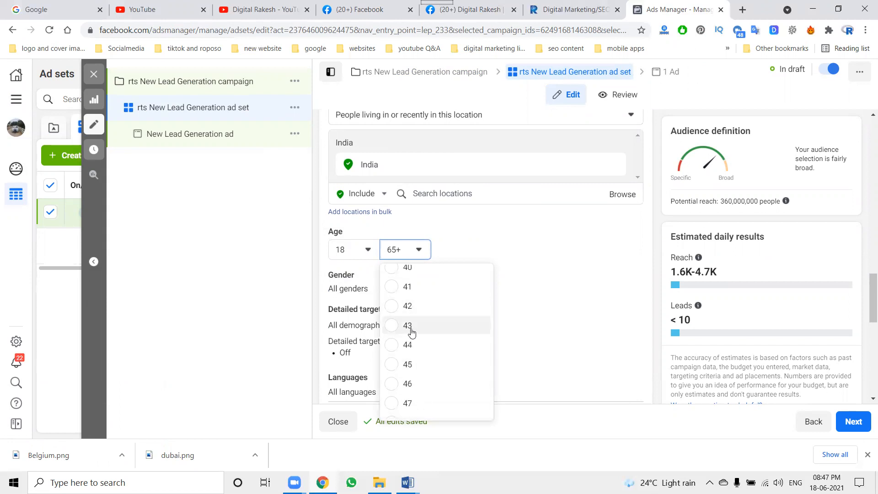
click(408, 364)
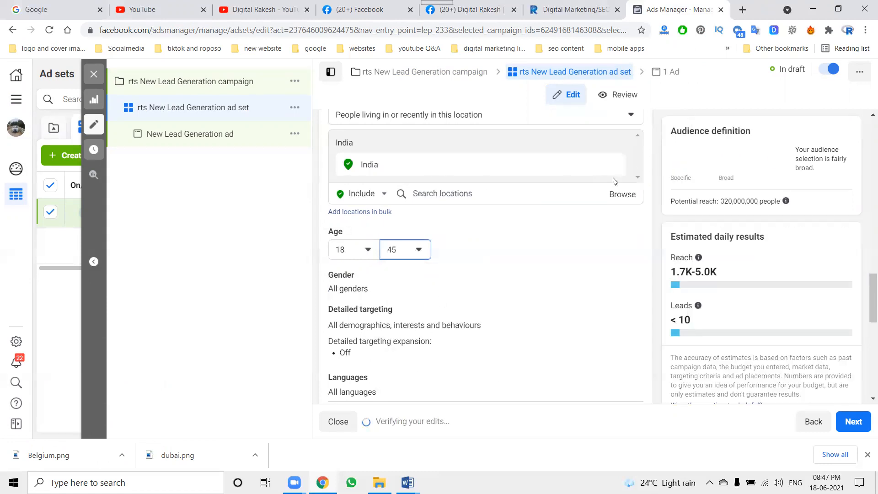
Replace India with Hyderabad, Telangana as the targeted location and extend its radius to 80 km
click(614, 164)
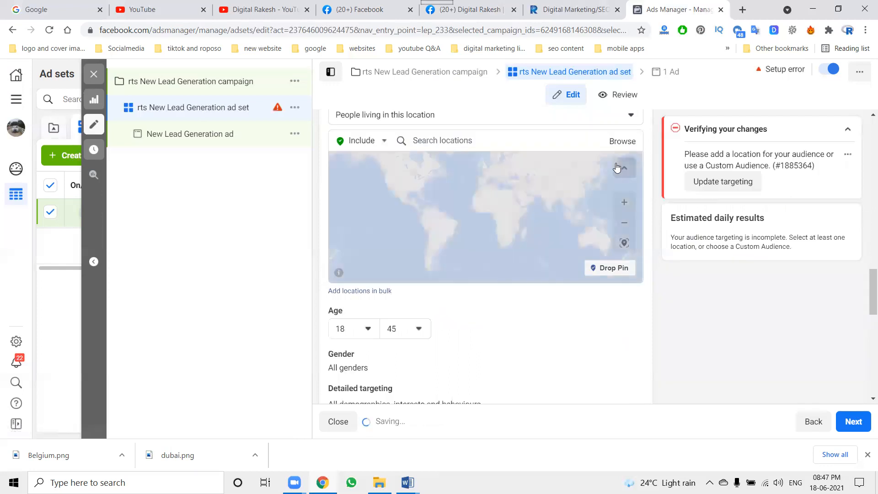
click(460, 144)
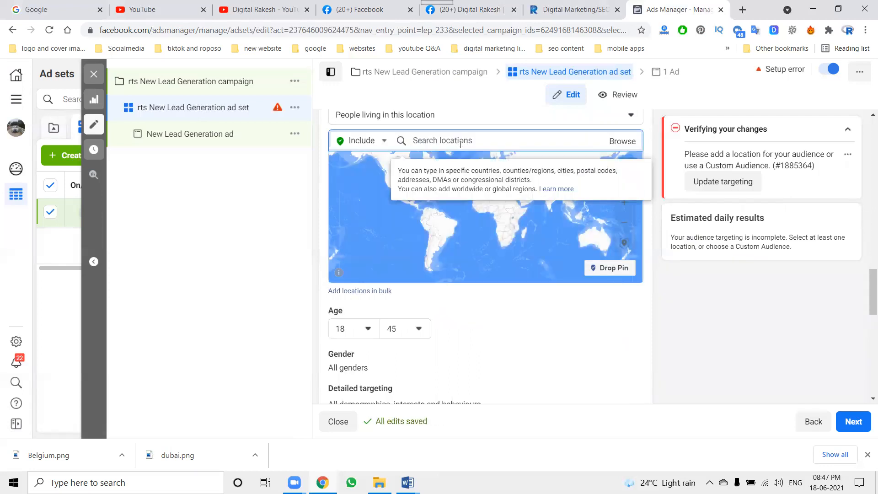
text(hyderabad)
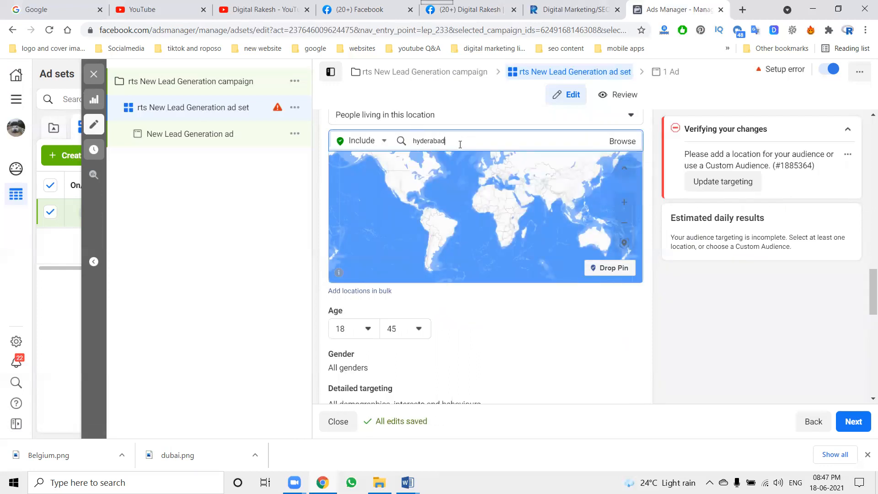
click(456, 162)
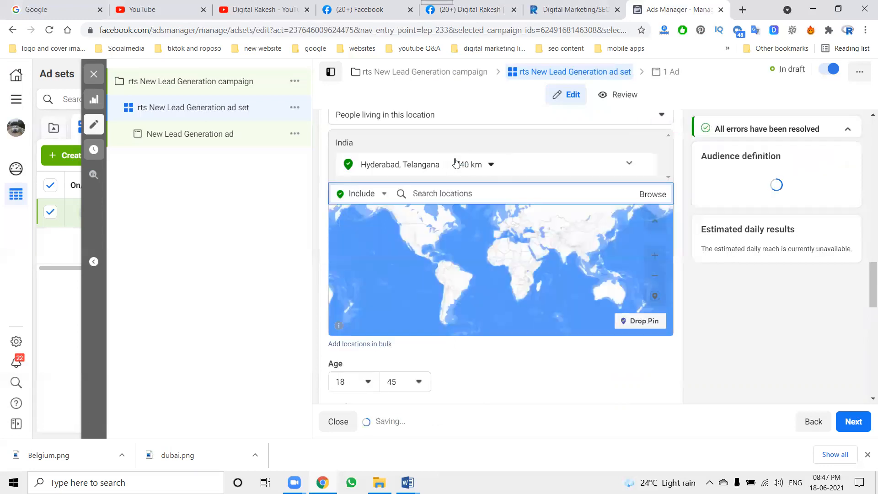
click(492, 165)
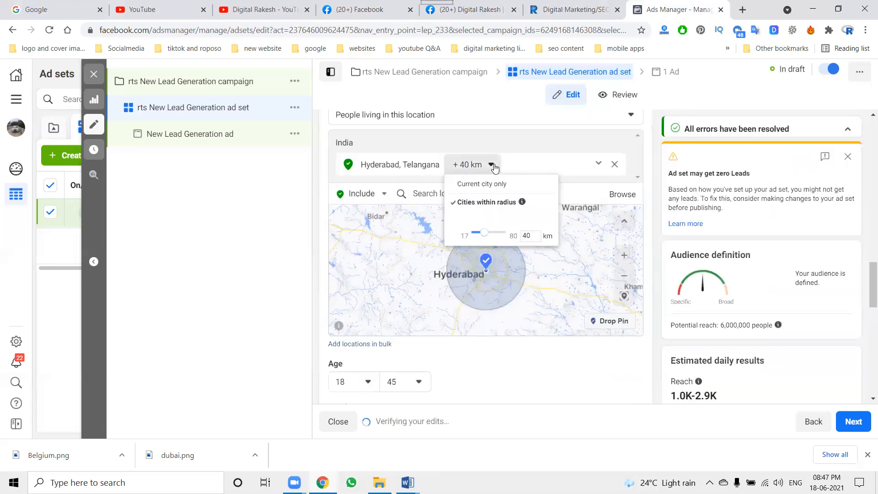
drag(483, 235, 506, 236)
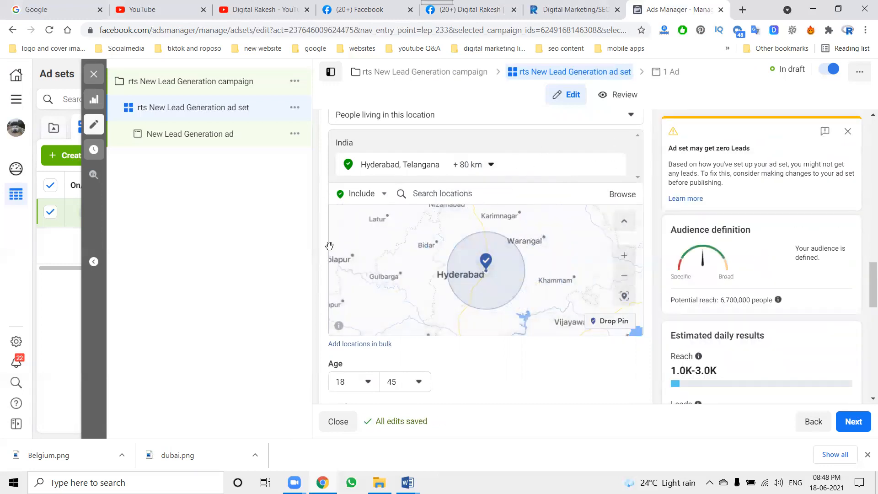
Add the Digital marketing interest to the audience's detailed targeting
scroll(323, 247, down, 4)
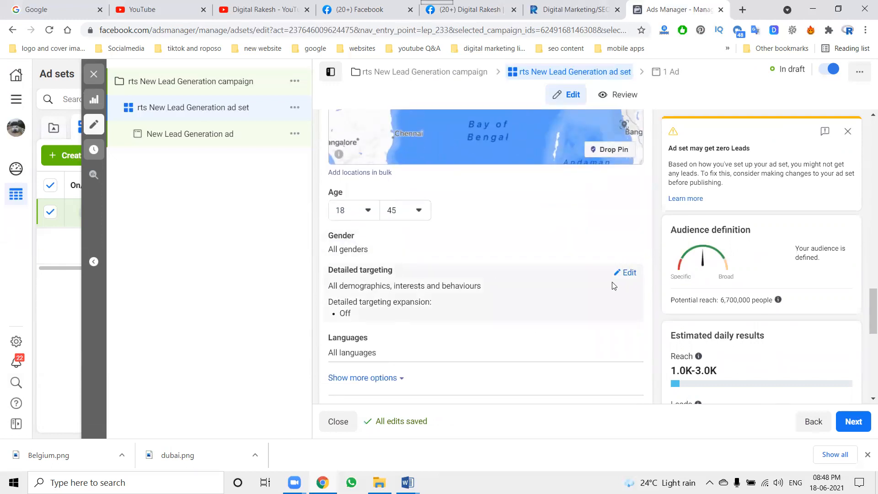
click(630, 273)
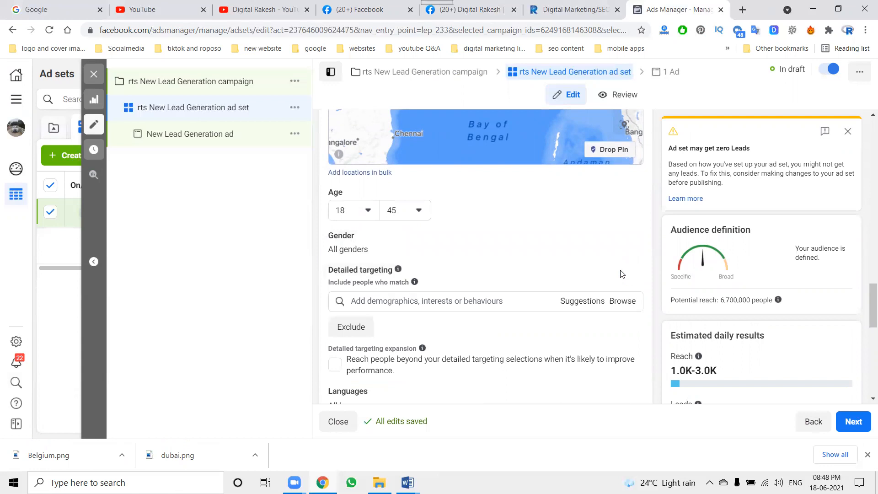
click(483, 300)
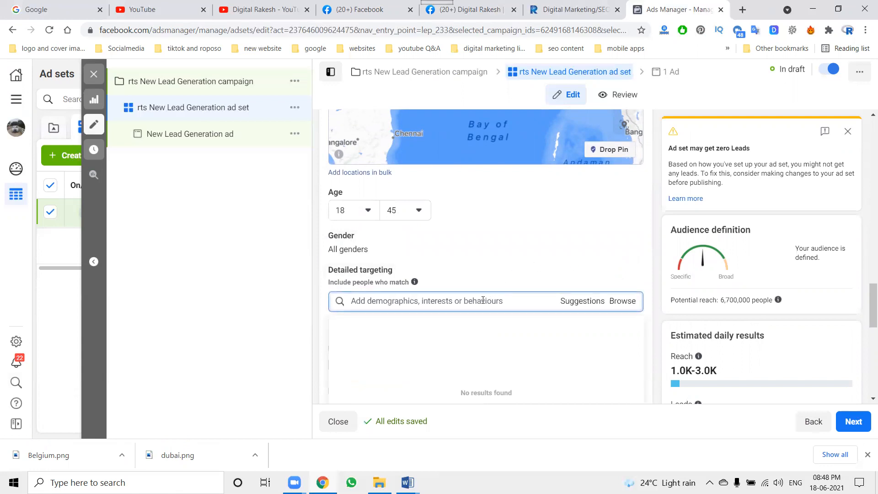
scroll(524, 277, down, 4)
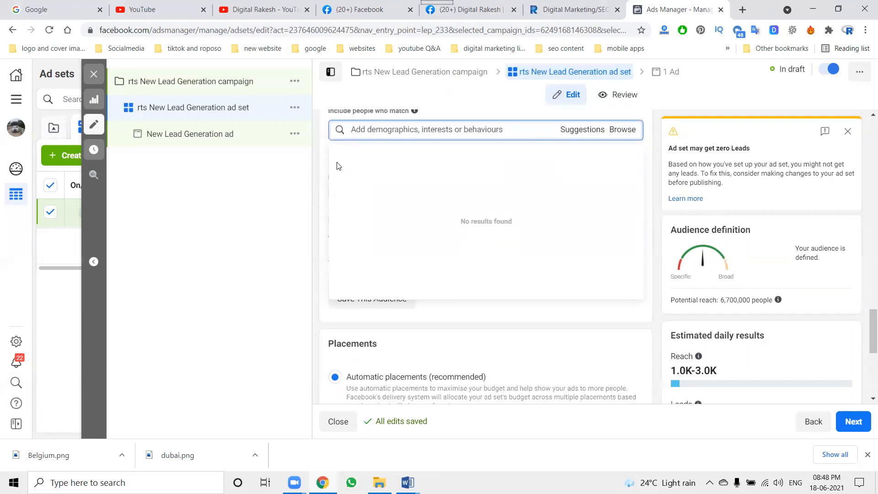
text(digital marketing)
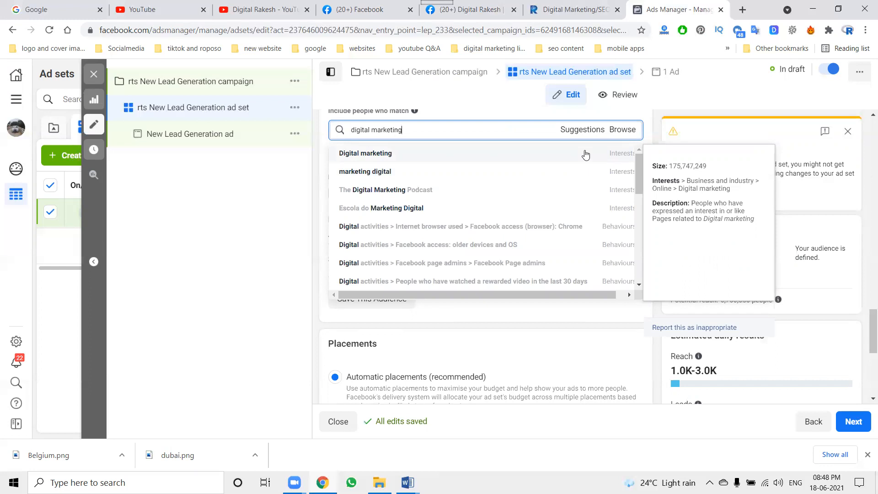
click(585, 153)
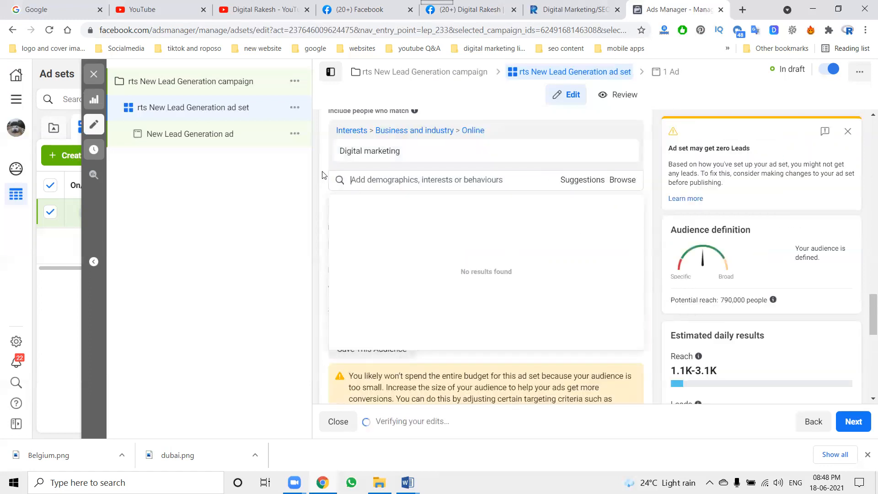
click(323, 176)
scroll(328, 217, down, 3)
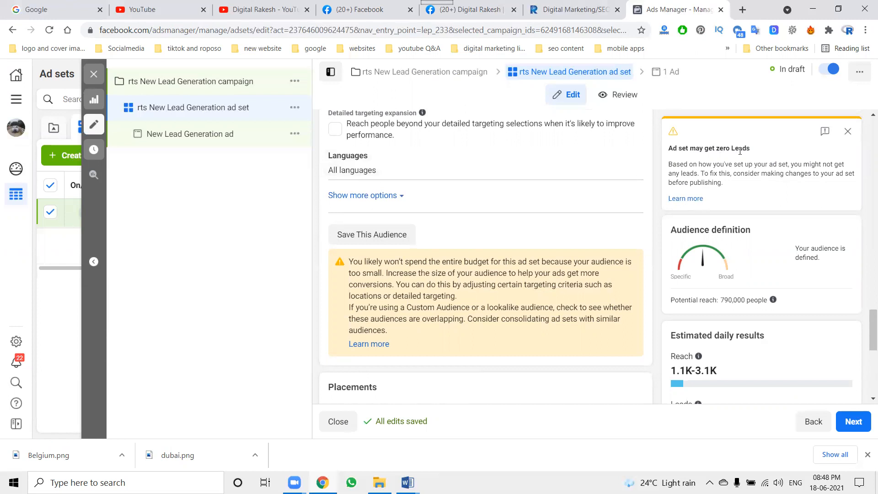
Set the ad set's daily budget to ₹400 and dismiss the zero-leads warning
scroll(723, 303, down, 5)
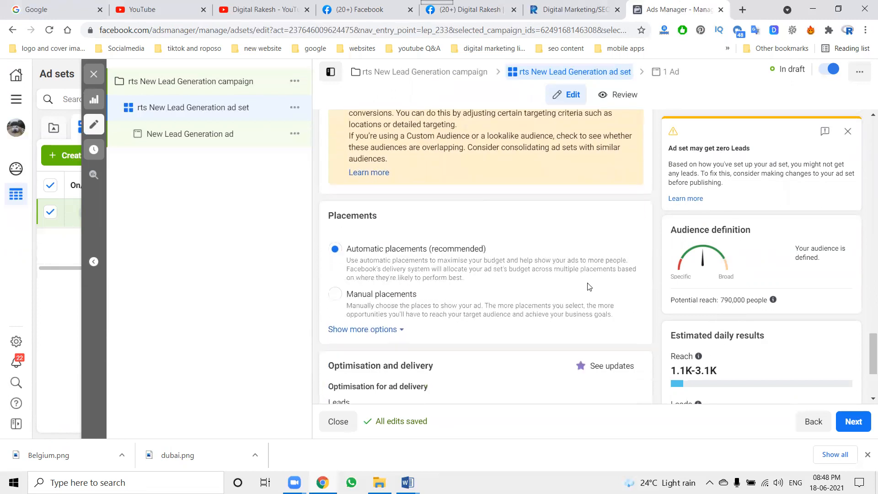
scroll(590, 280, up, 8)
scroll(590, 280, up, 8)
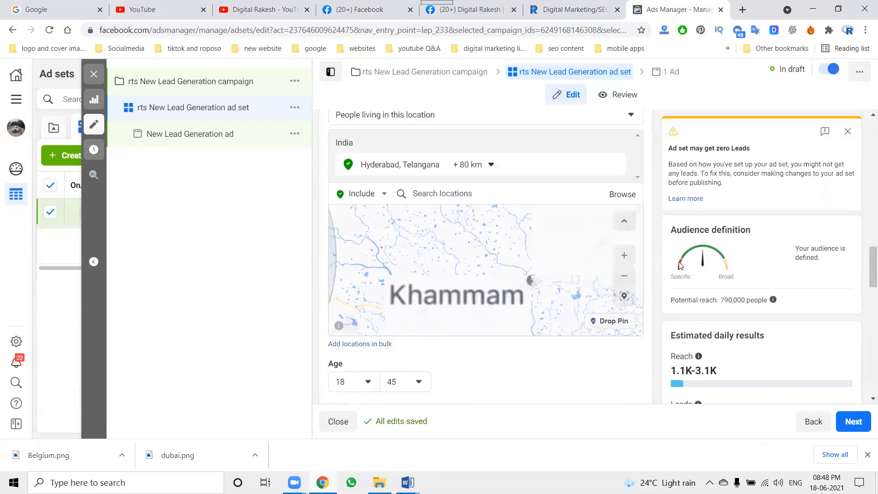
scroll(660, 264, up, 4)
scroll(660, 264, up, 5)
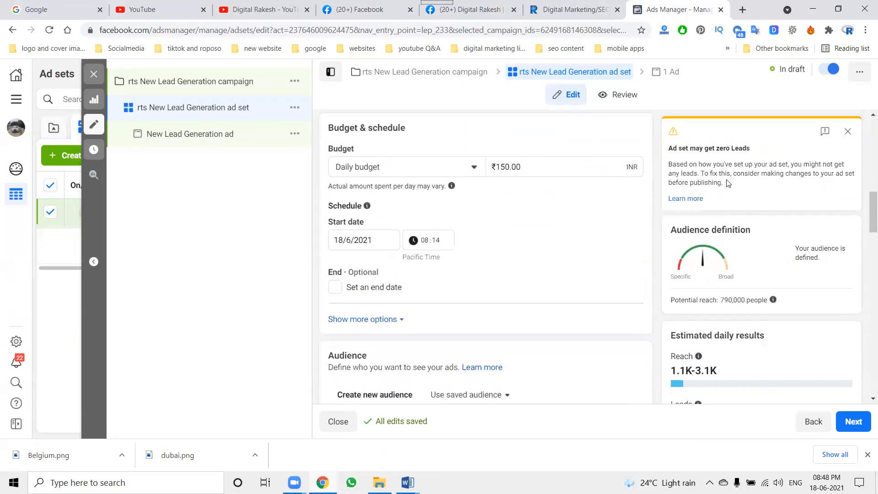
double_click(553, 171)
text(4)
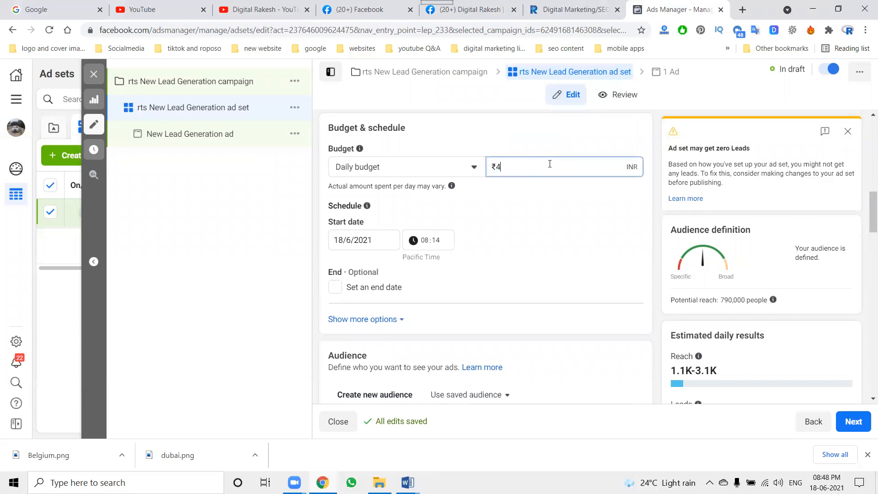
text(00)
click(545, 205)
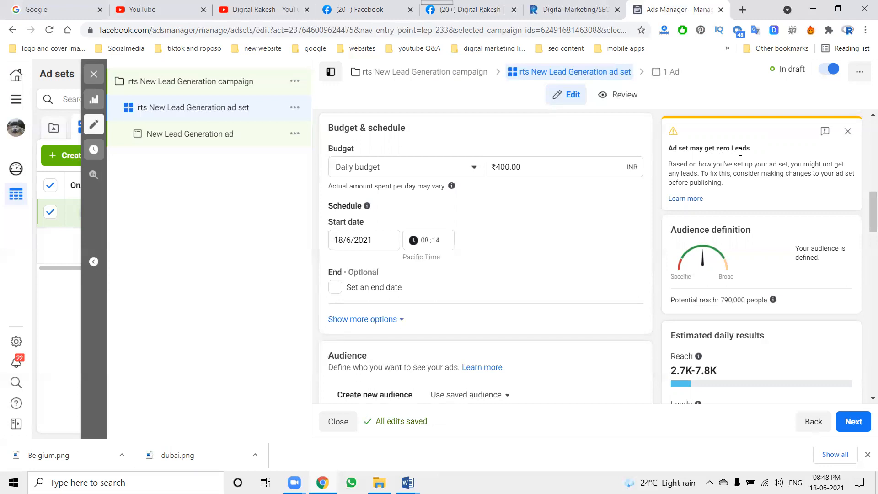
scroll(766, 324, down, 5)
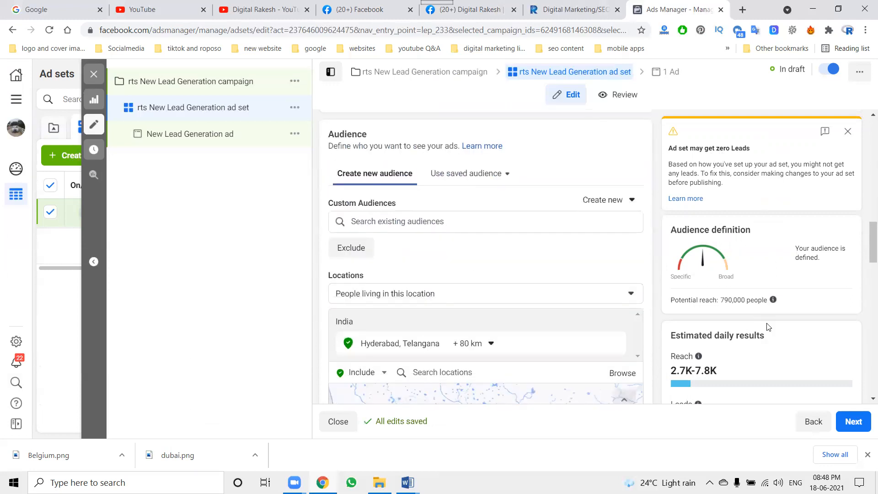
scroll(768, 325, up, 2)
click(848, 131)
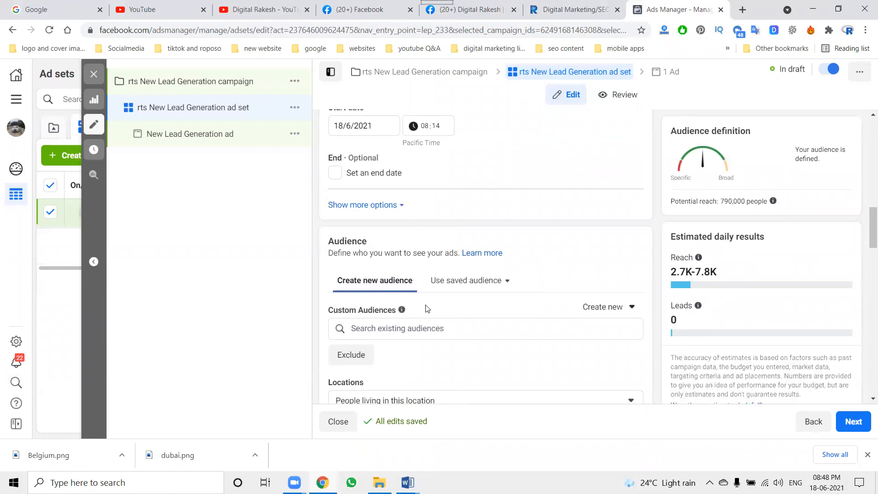
Replace Hyderabad with India as the audience's targeted location
scroll(426, 308, down, 4)
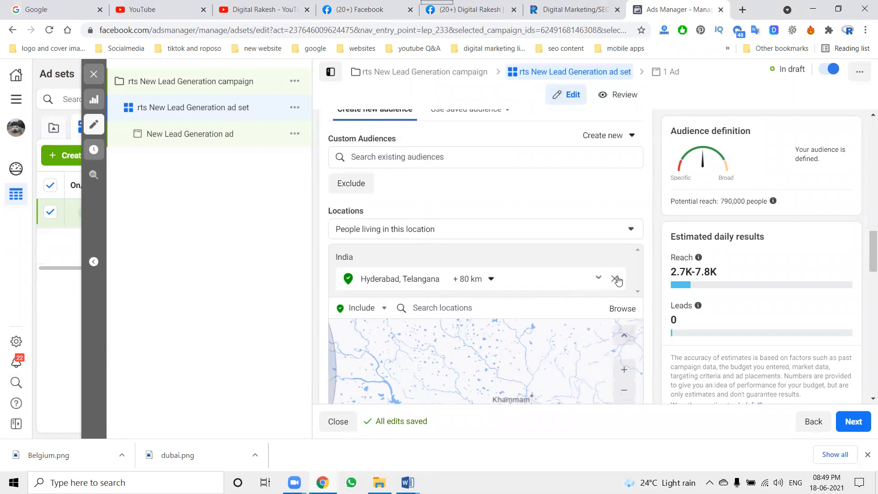
click(615, 278)
click(443, 293)
text(india)
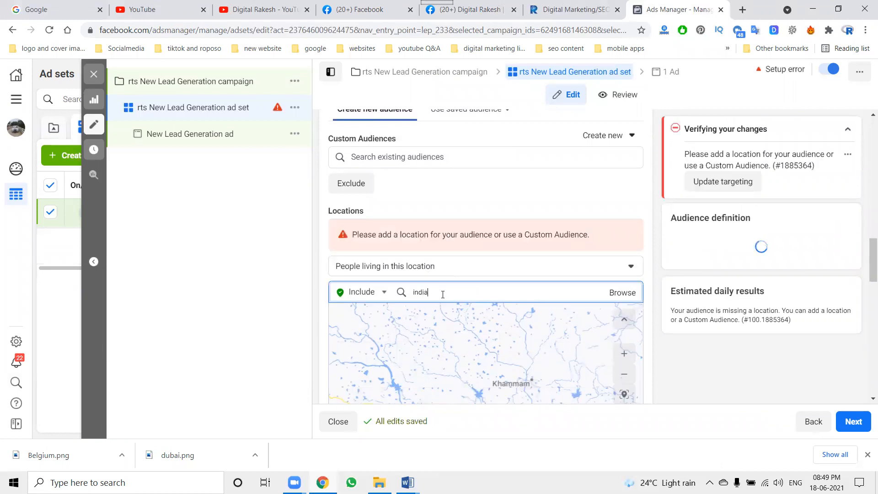
click(440, 313)
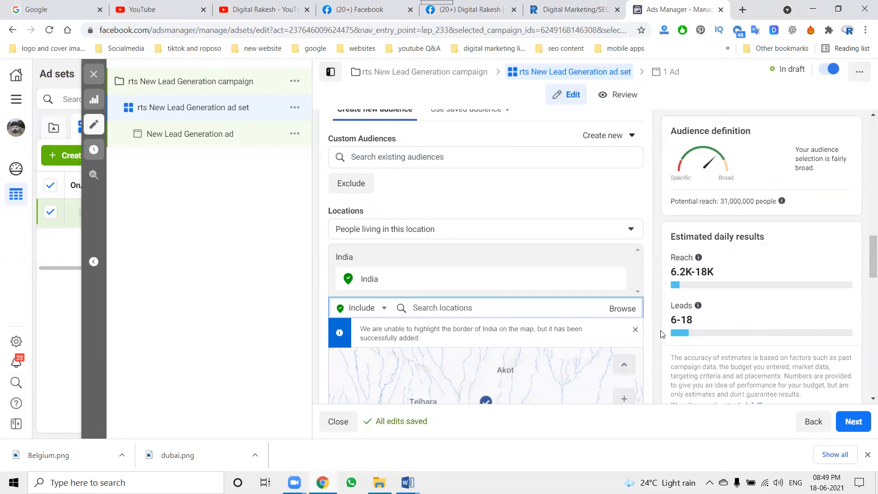
Replace India with Hyderabad, Telangana as the targeted location, set its radius to 80 km, and dismiss the zero-leads warning
click(618, 279)
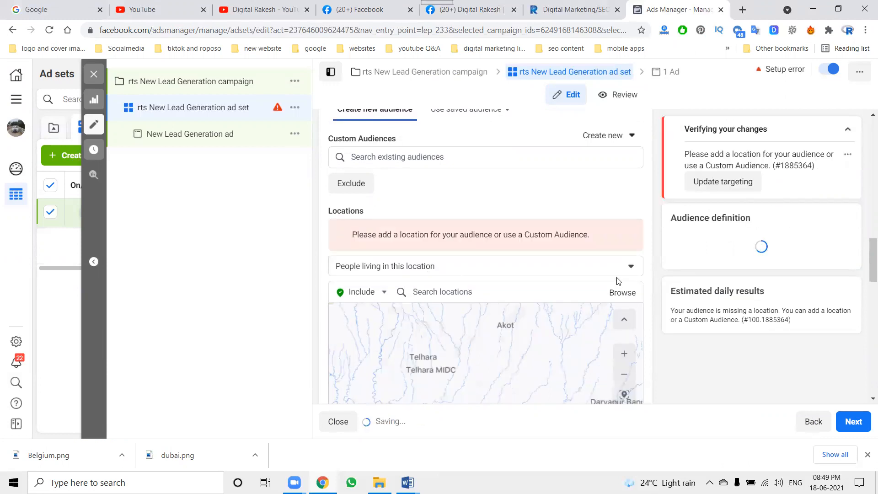
click(461, 292)
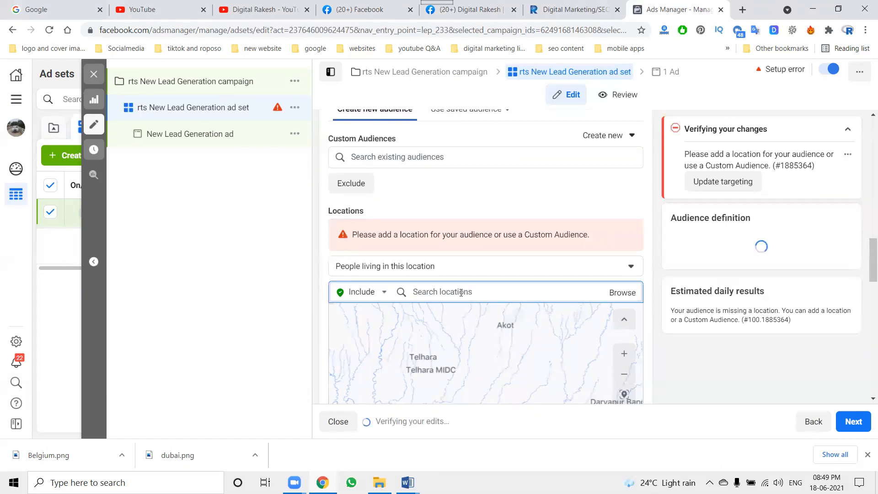
text(hyderabad)
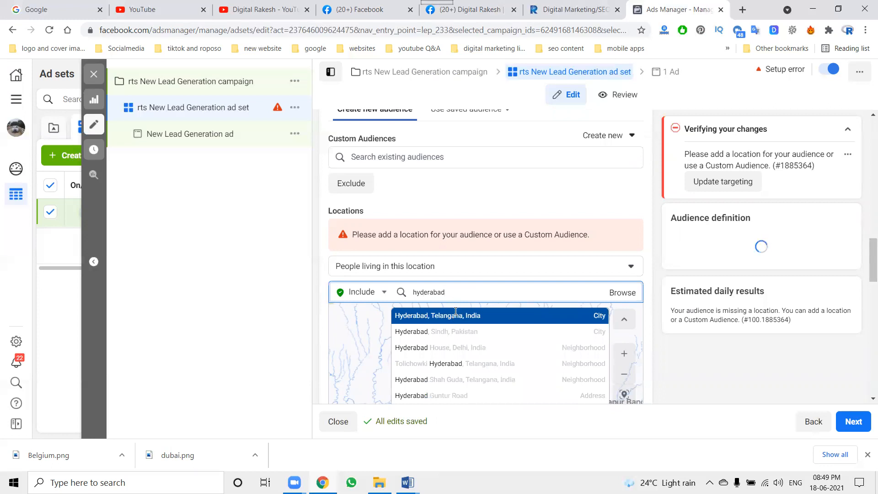
click(456, 315)
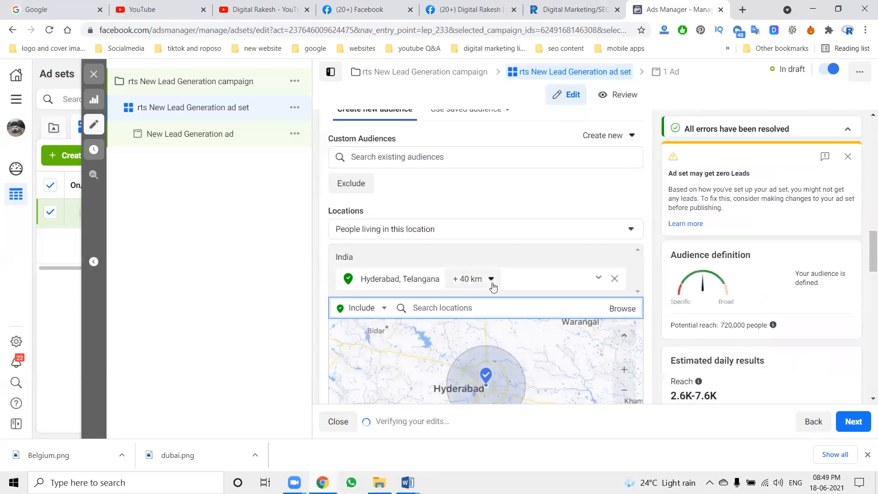
click(490, 280)
drag(485, 349, 535, 346)
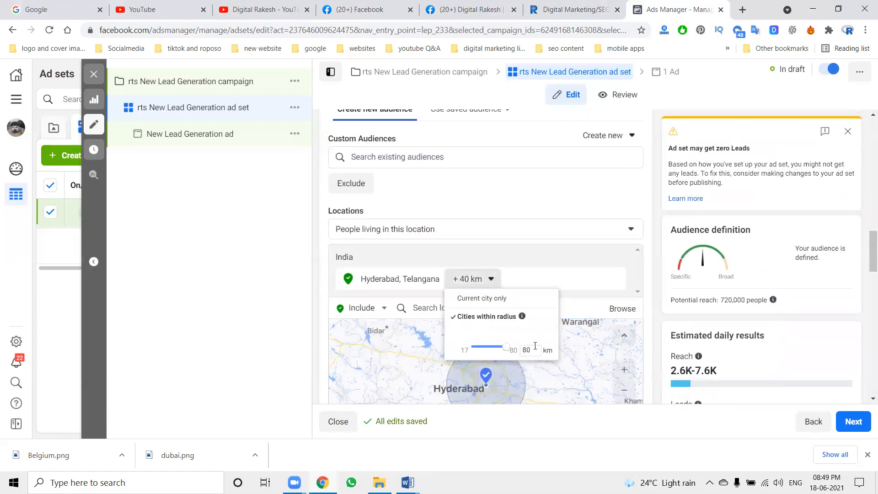
click(635, 210)
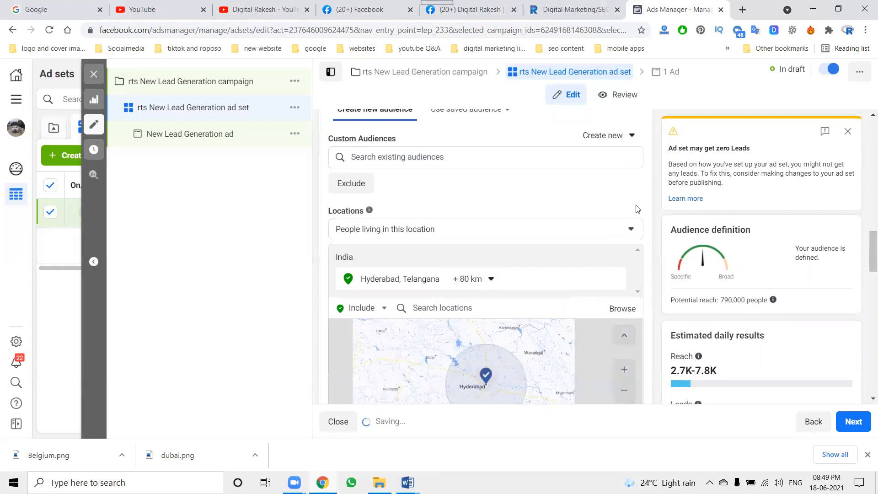
click(848, 131)
Remove the Digital marketing interest from the detailed targeting and dismiss the zero-leads warning
scroll(562, 229, down, 4)
scroll(560, 237, down, 3)
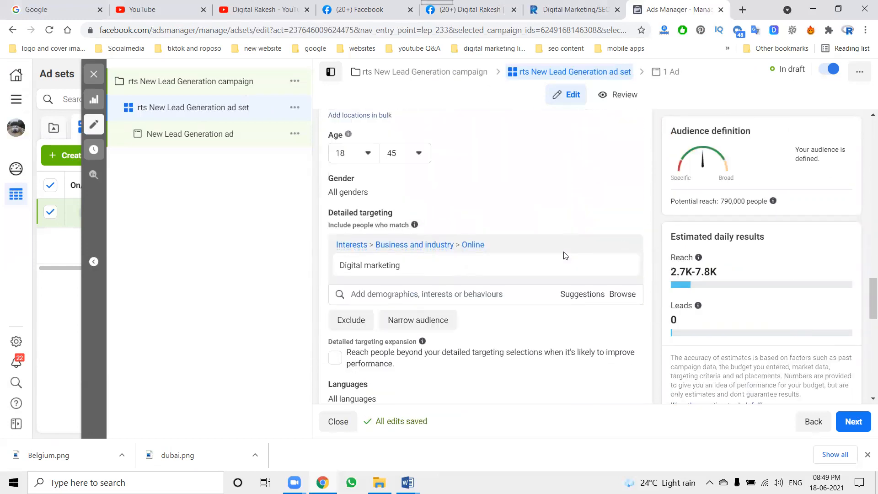
click(623, 265)
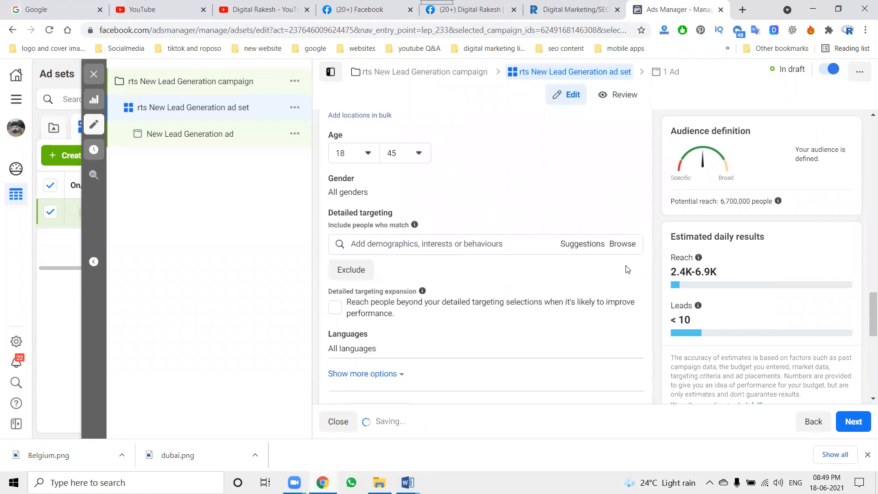
scroll(760, 257, down, 5)
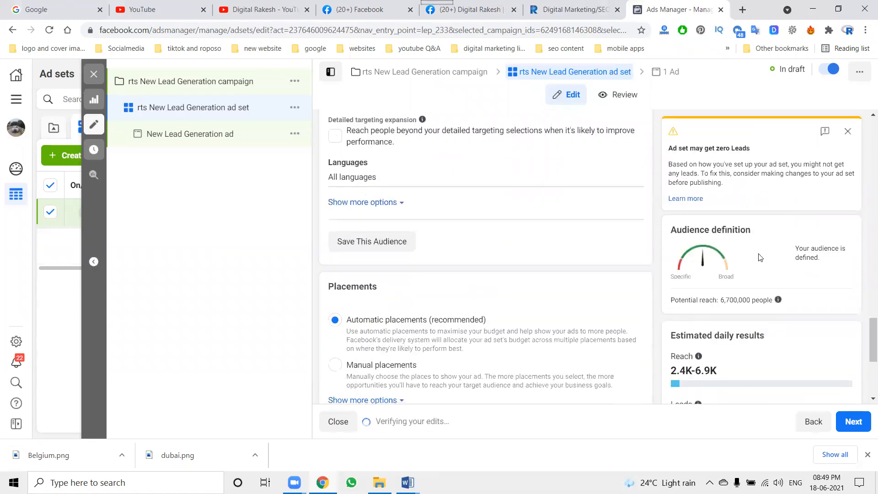
click(847, 131)
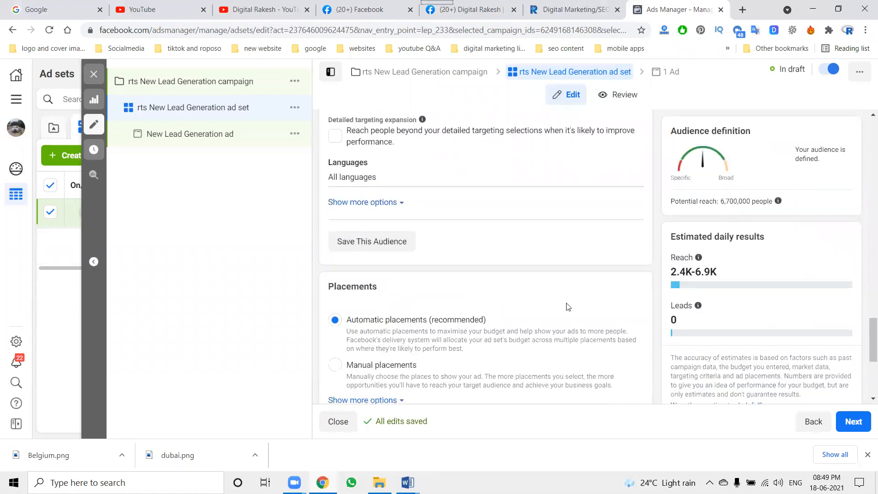
Check the audience's potential reach and save the audience under its proposed name
scroll(567, 306, up, 4)
scroll(565, 305, up, 8)
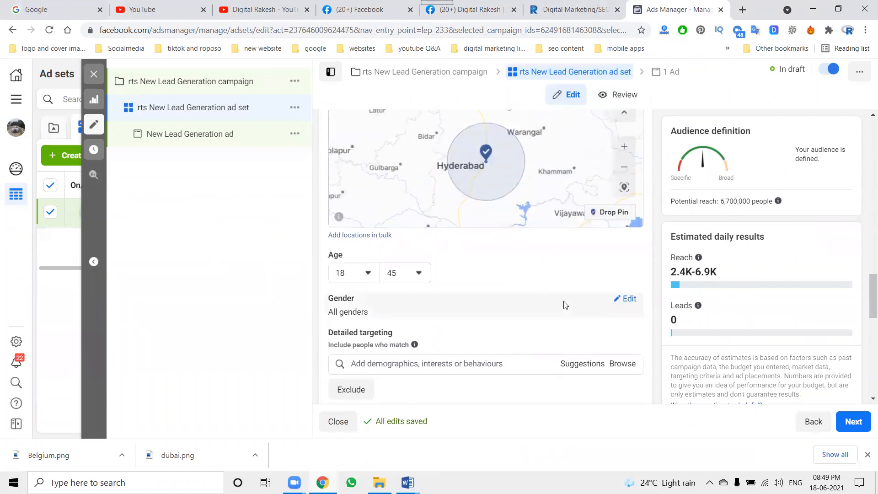
scroll(514, 285, down, 3)
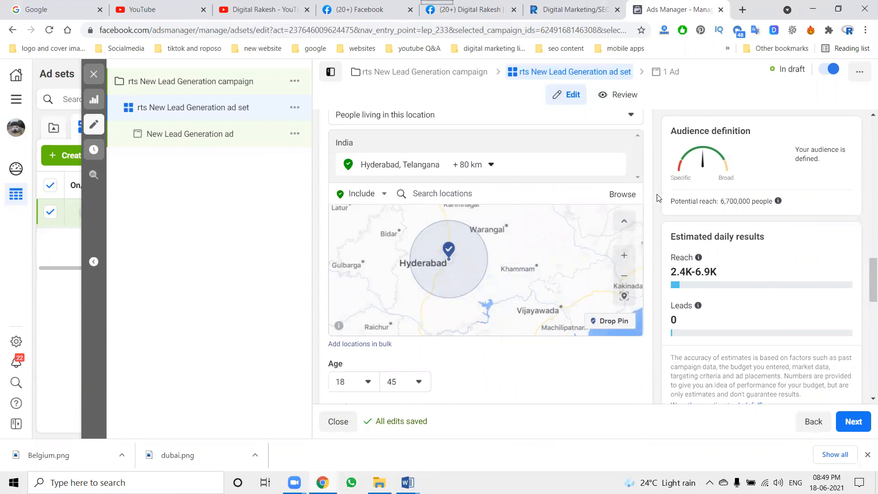
drag(724, 201, 739, 200)
scroll(527, 375, down, 4)
scroll(529, 375, down, 3)
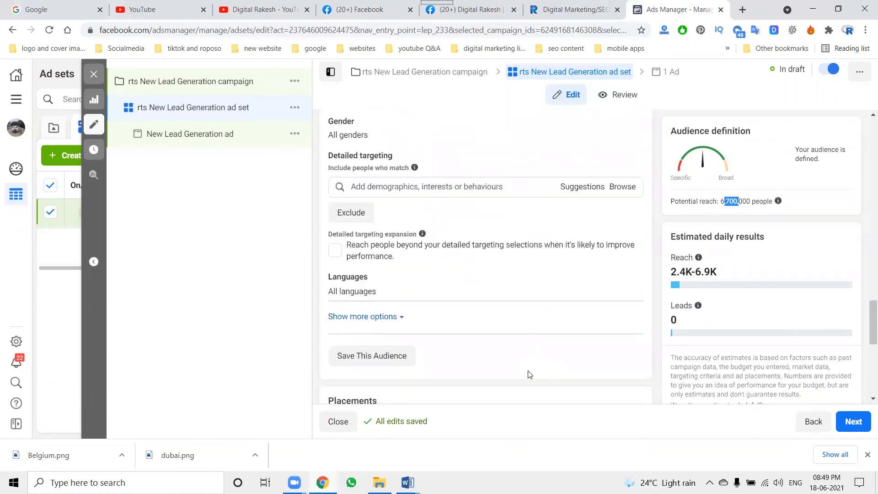
scroll(411, 329, down, 1)
click(390, 298)
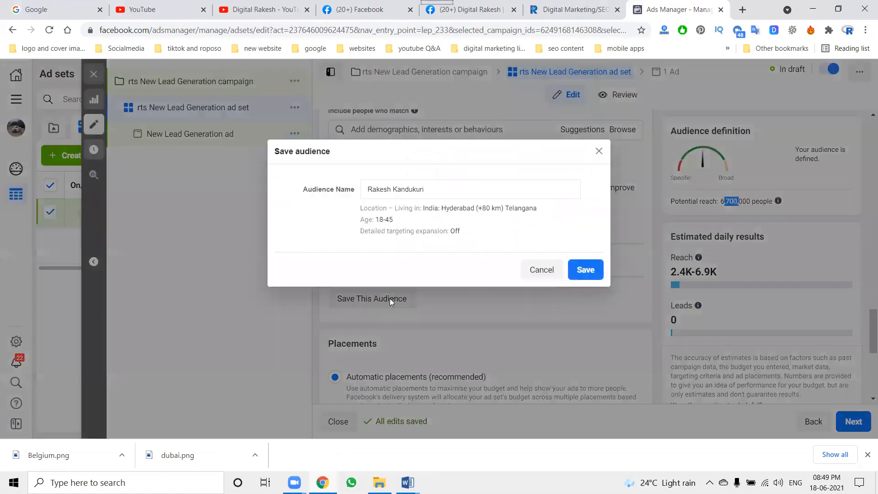
click(584, 270)
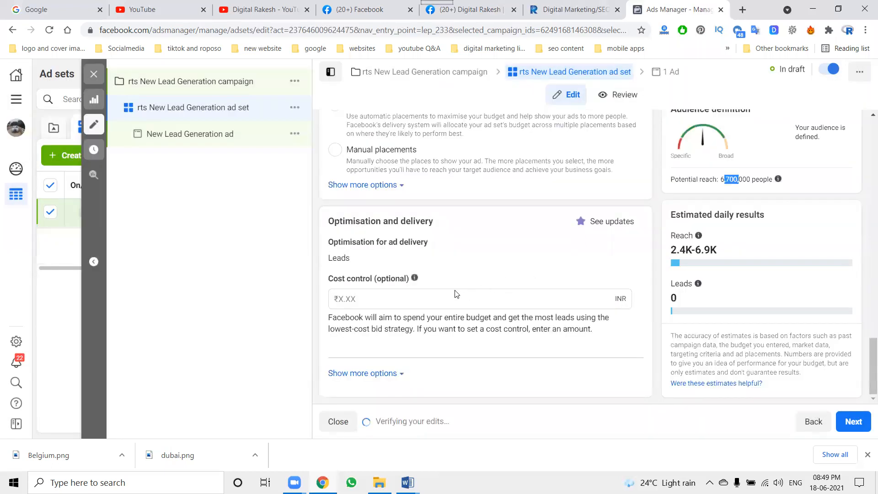
Switch the ad set to manual placements and look over its device and platform options
scroll(457, 294, up, 3)
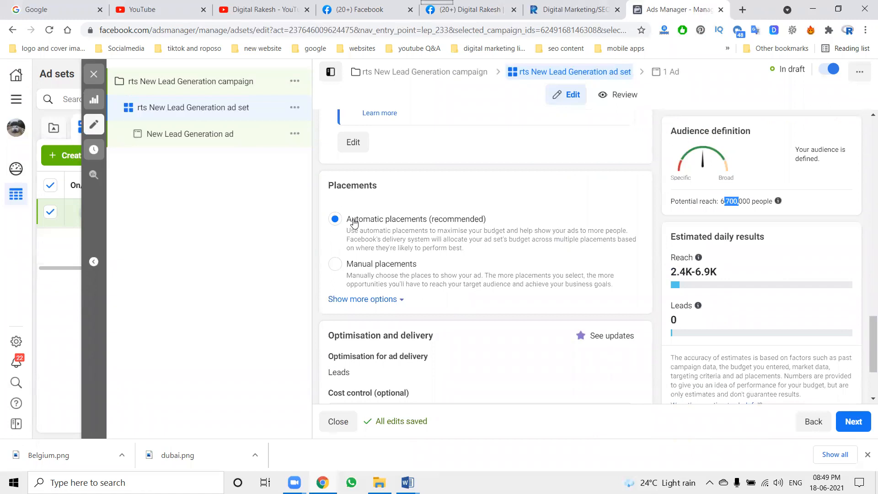
drag(360, 269, 358, 269)
click(339, 269)
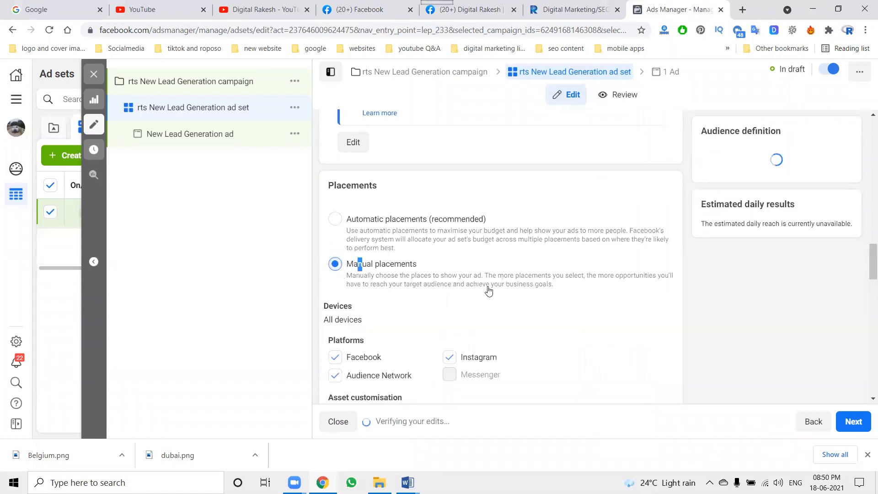
scroll(361, 263, down, 3)
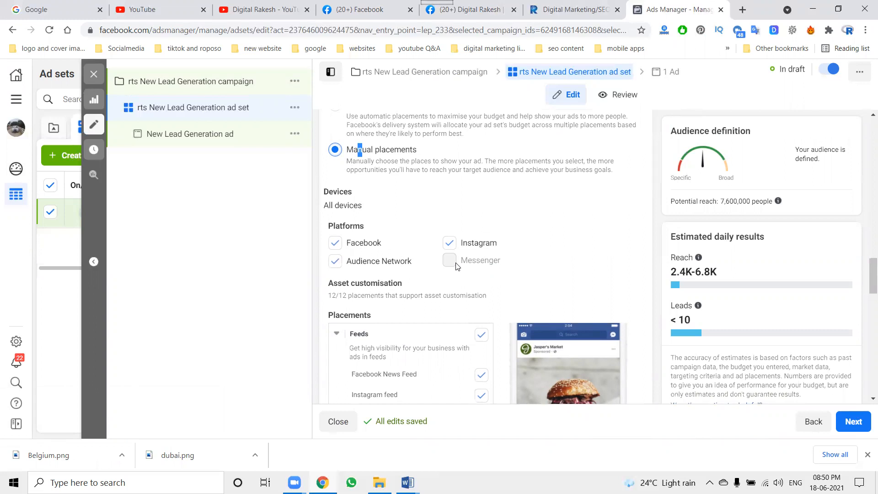
Look through the Facebook home feed for sponsored ad examples and return to Ads Manager
click(357, 9)
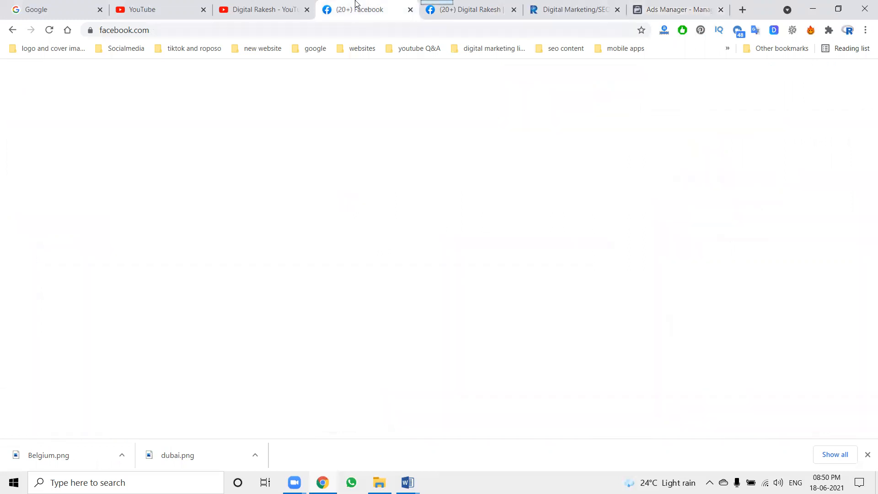
scroll(376, 225, down, 5)
scroll(375, 226, down, 10)
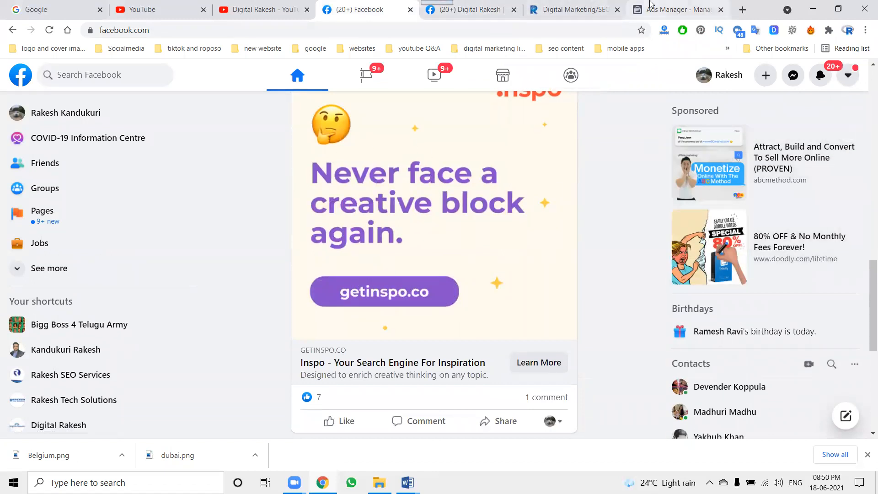
click(675, 9)
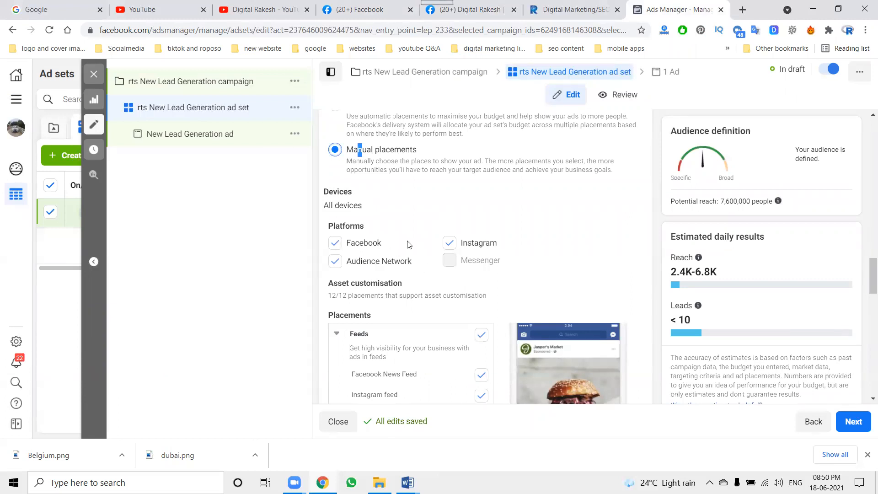
Switch the ad set to automatic placements and set its optional cost control to ₹10
scroll(409, 244, up, 3)
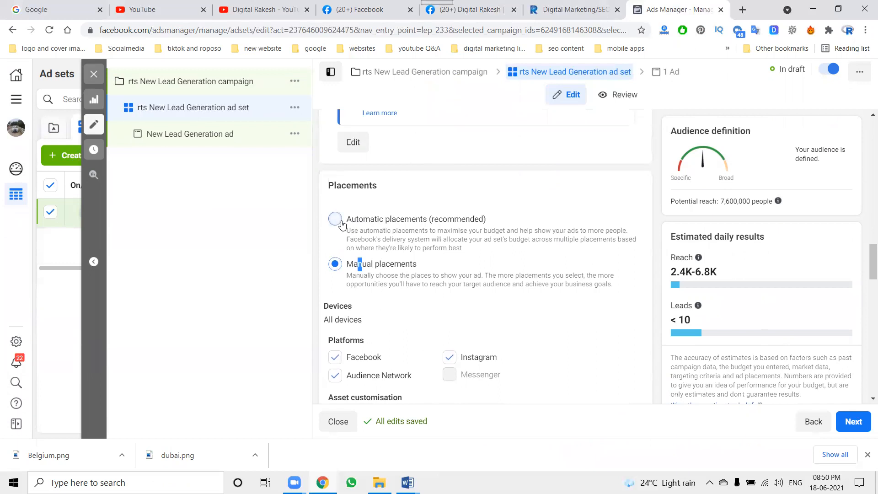
click(335, 220)
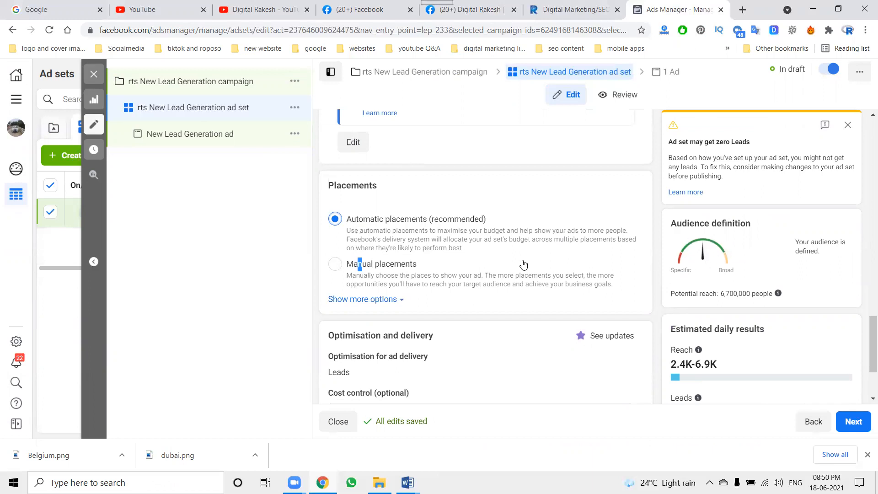
scroll(521, 265, down, 3)
click(368, 298)
text(10)
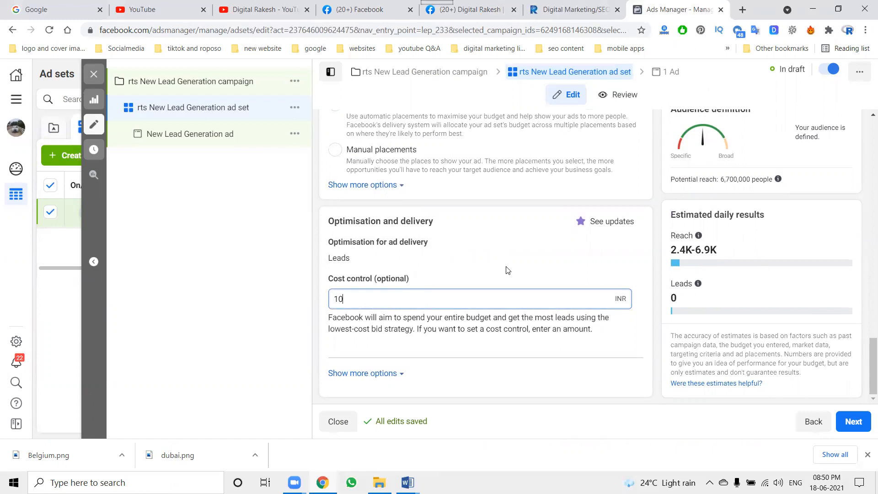
click(506, 270)
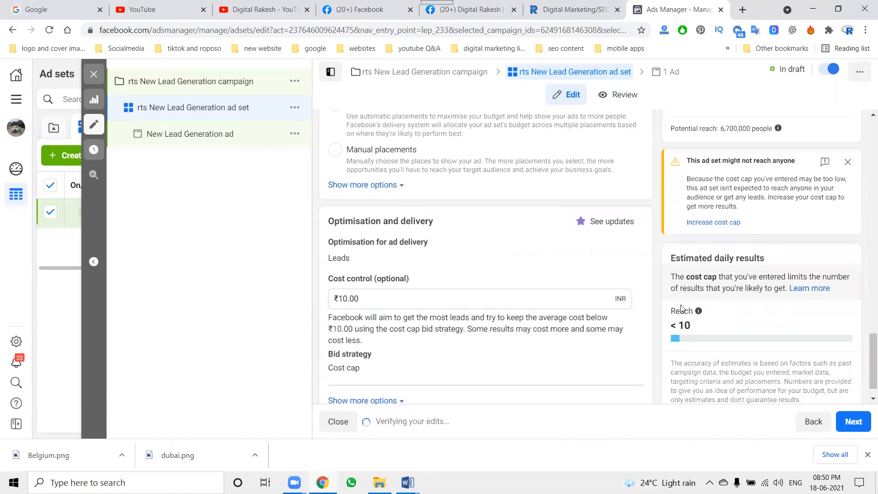
Set the ad set's cost control to ₹100 and continue to the ad's settings
click(511, 302)
text(1)
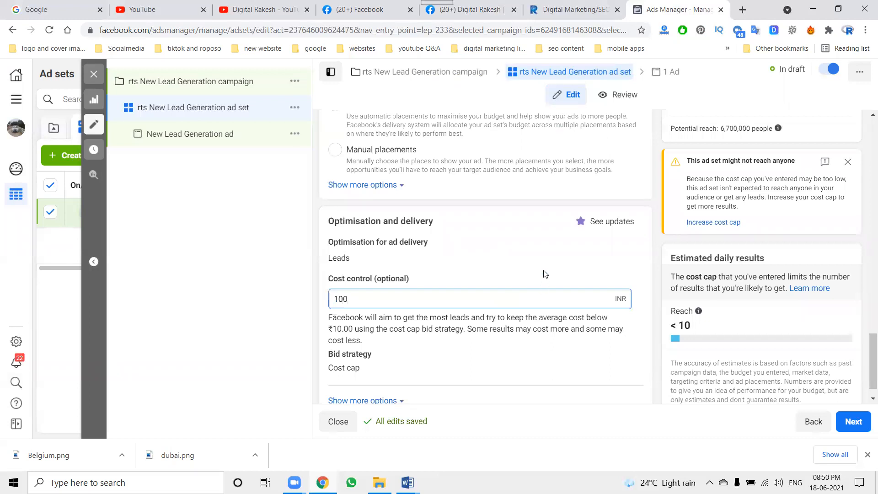
click(545, 273)
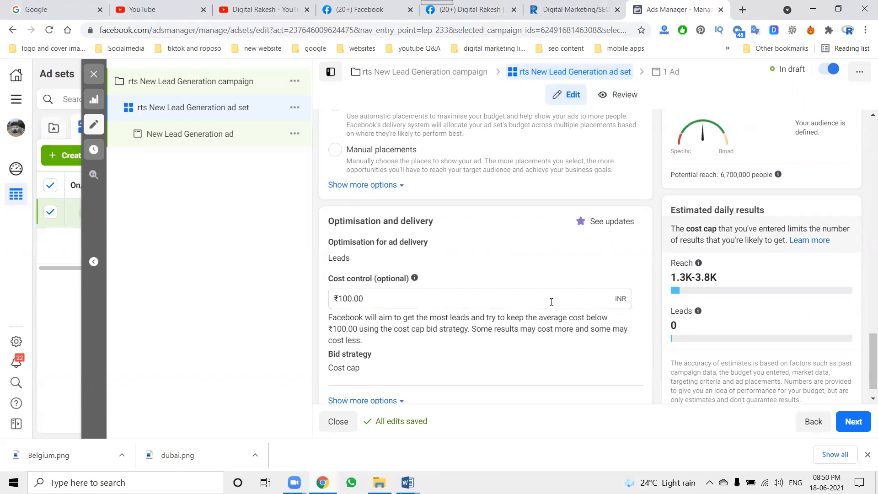
scroll(551, 302, down, 1)
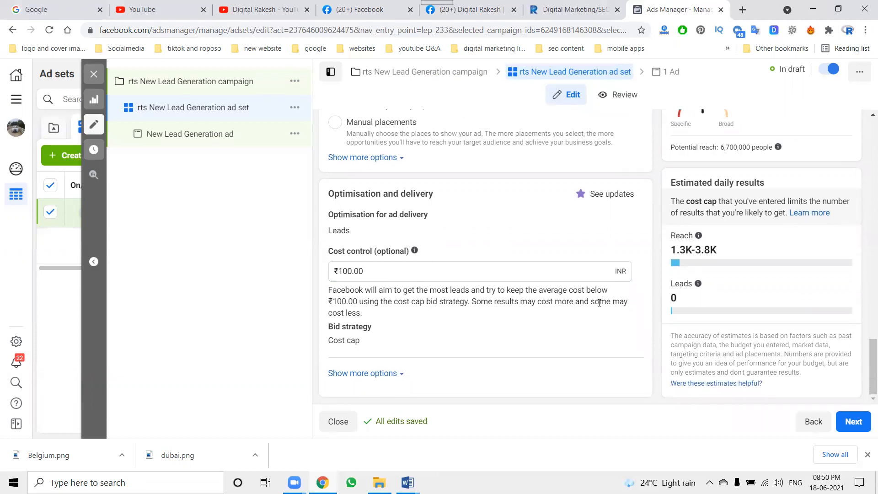
click(856, 422)
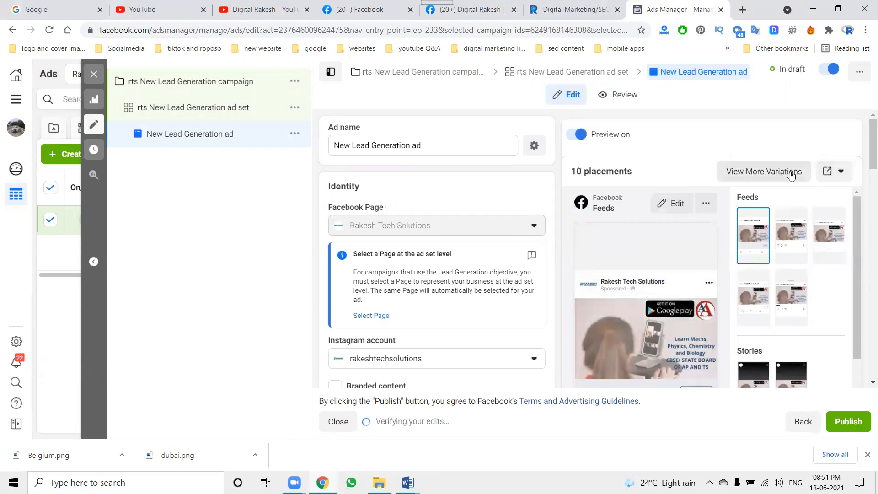
Review the ad's preview variations across its available Instagram and Facebook placements and close the overview
click(774, 173)
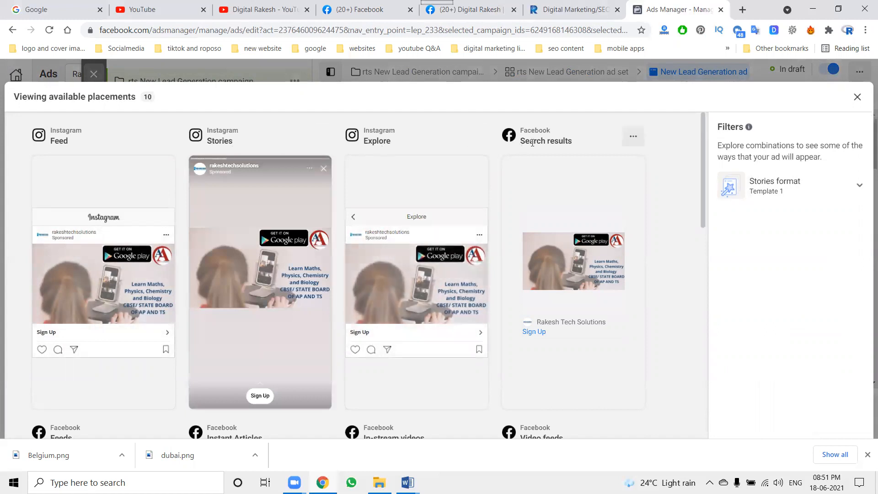
scroll(686, 290, down, 5)
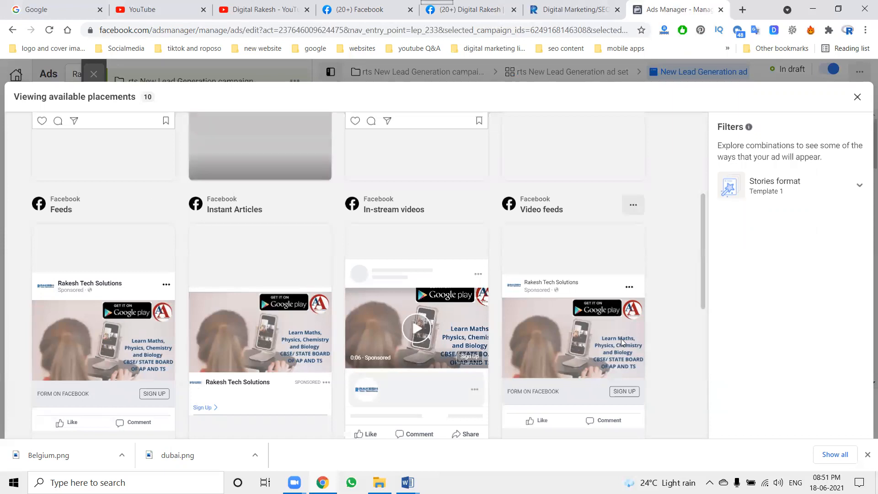
scroll(621, 339, down, 4)
scroll(621, 338, down, 3)
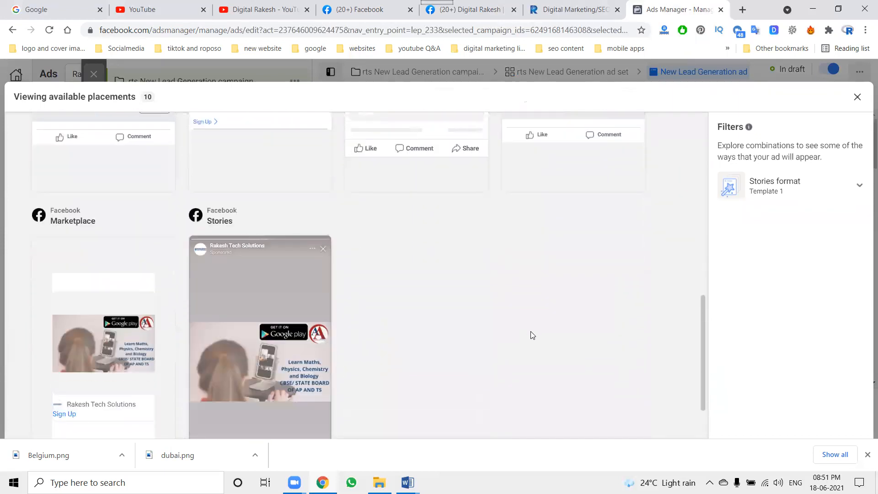
scroll(540, 327, up, 5)
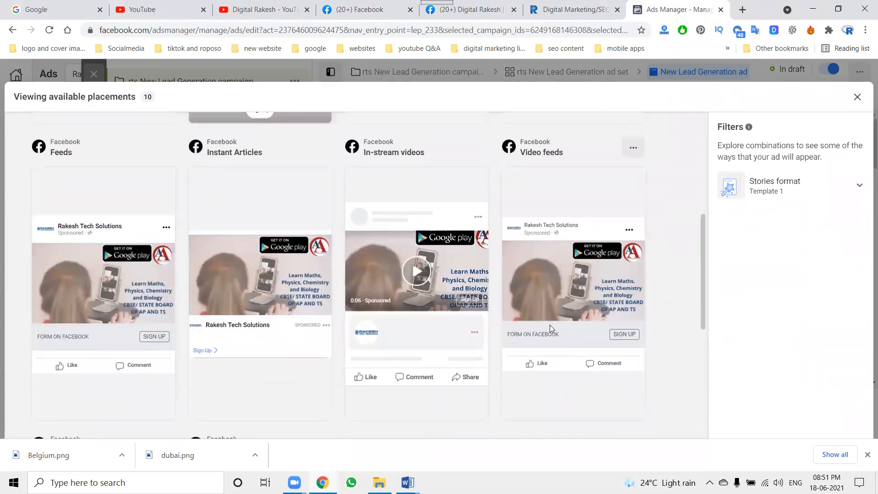
scroll(550, 325, up, 3)
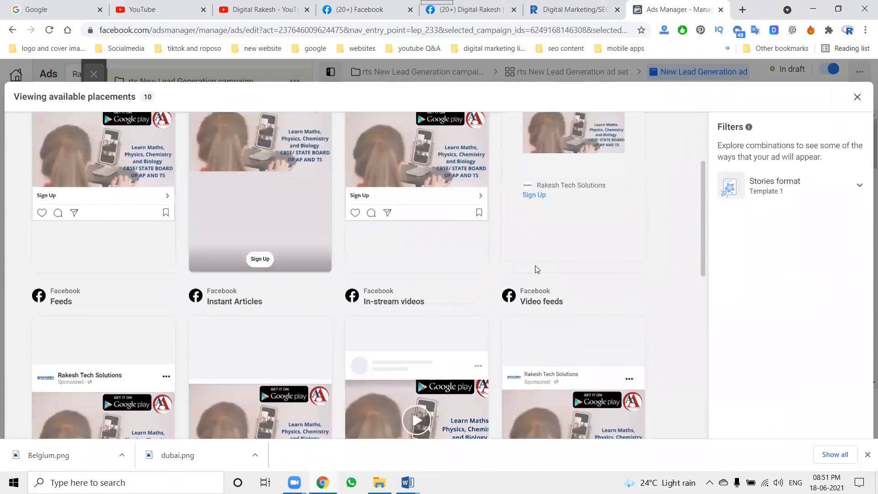
scroll(536, 269, up, 2)
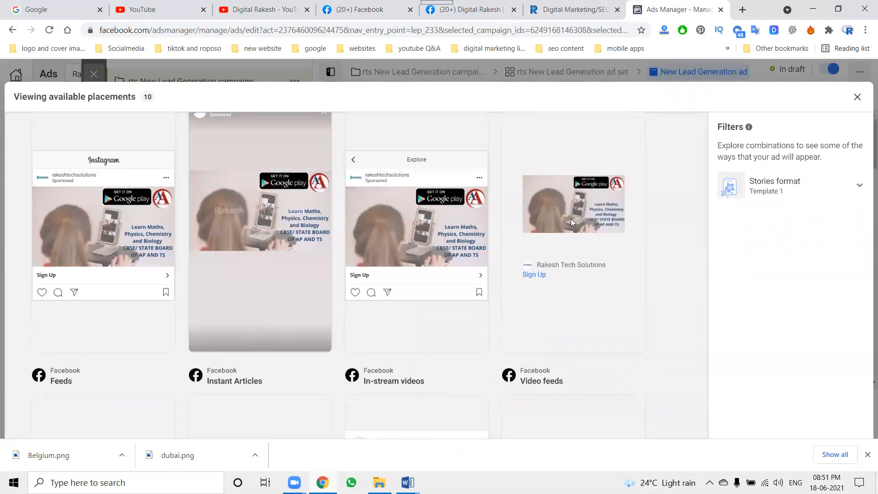
click(857, 97)
Change the ad format to Carousel
scroll(502, 265, down, 5)
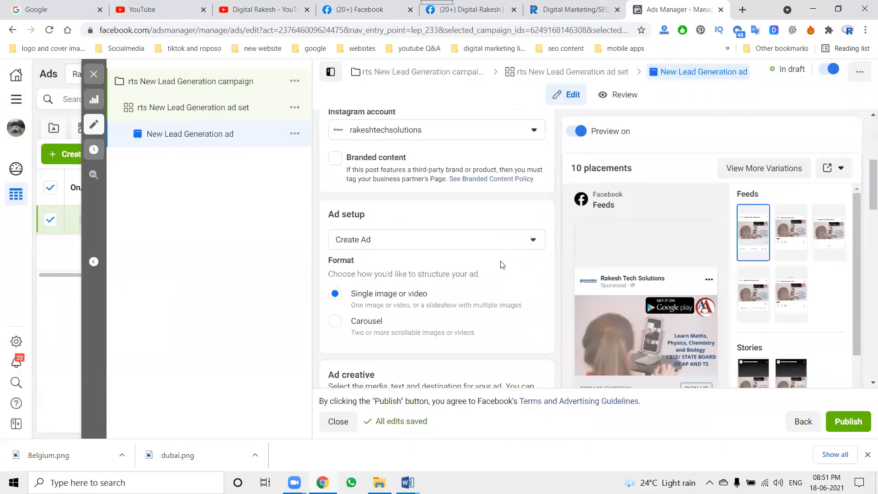
scroll(365, 188, down, 3)
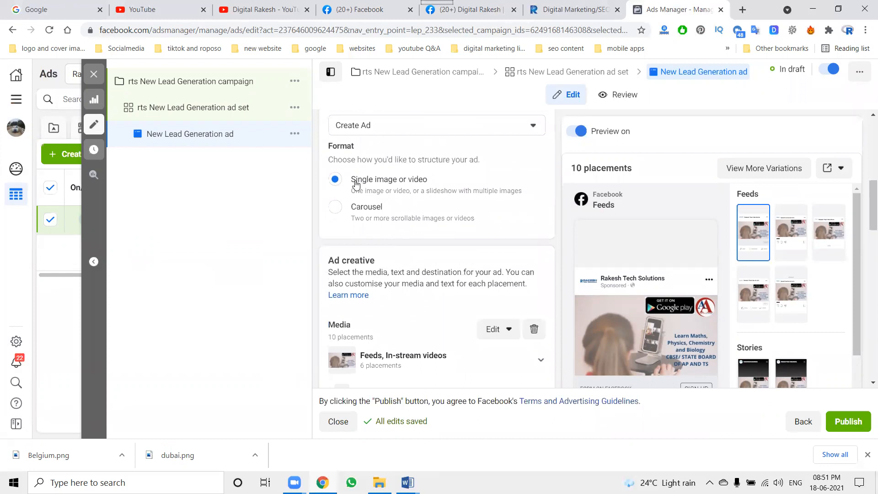
click(379, 210)
scroll(417, 251, down, 1)
scroll(398, 261, down, 2)
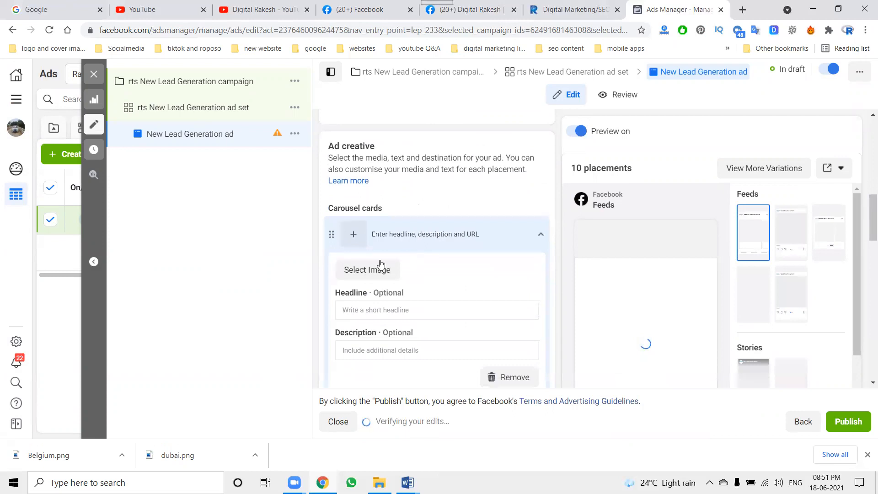
Try to upload the Instagram SEO And Marketing image from the 500 500 design folder for the first carousel card
click(359, 277)
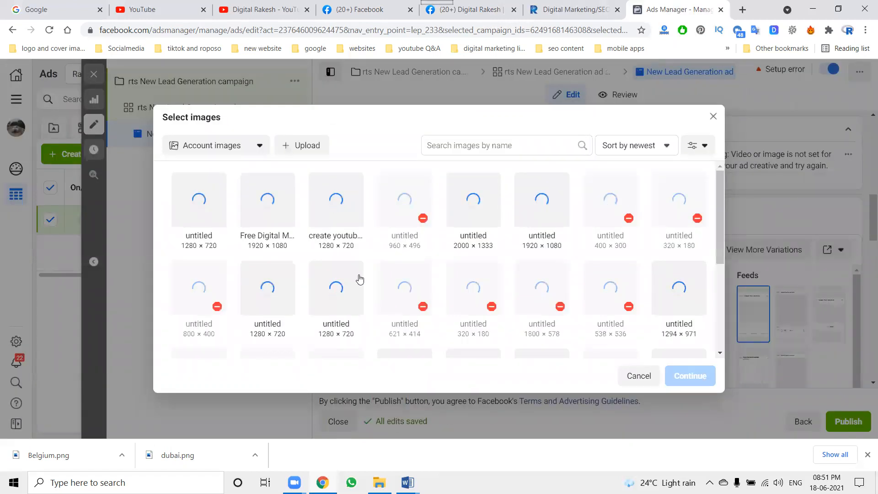
click(323, 145)
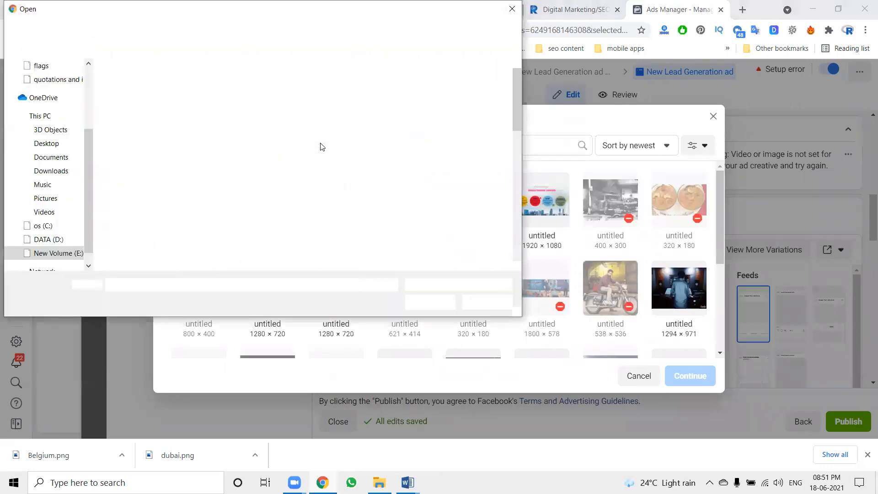
click(106, 29)
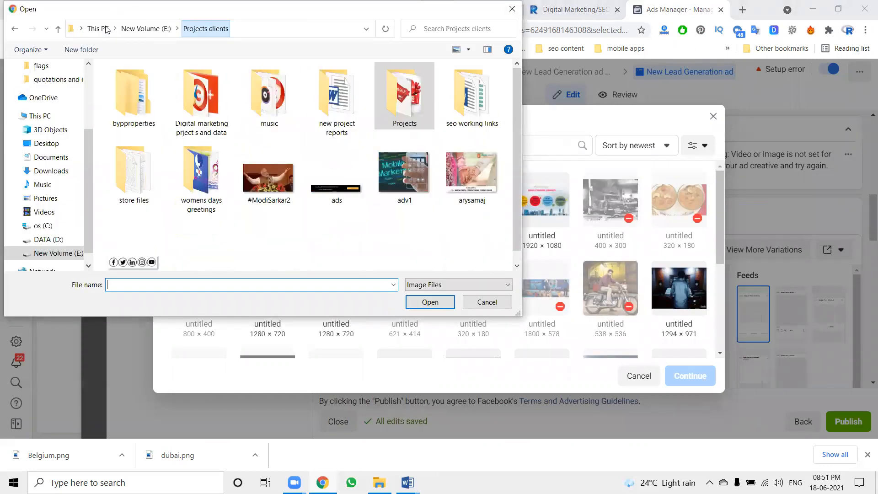
click(147, 28)
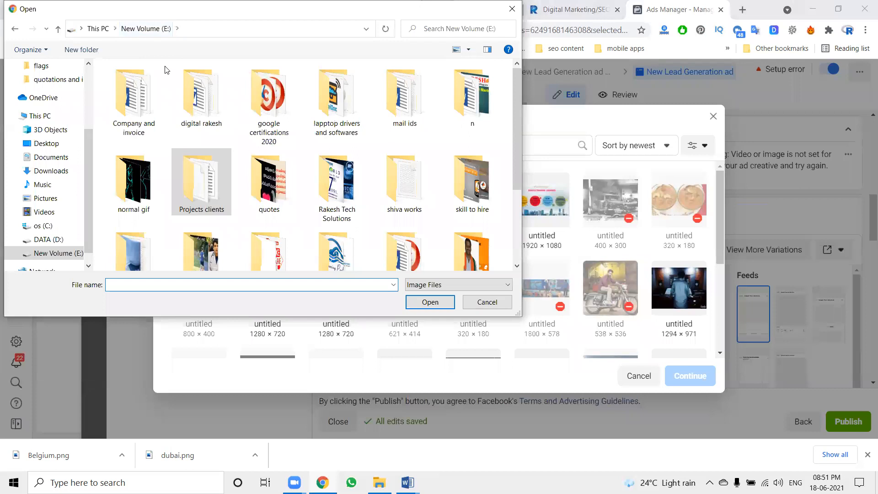
double_click(196, 95)
double_click(142, 100)
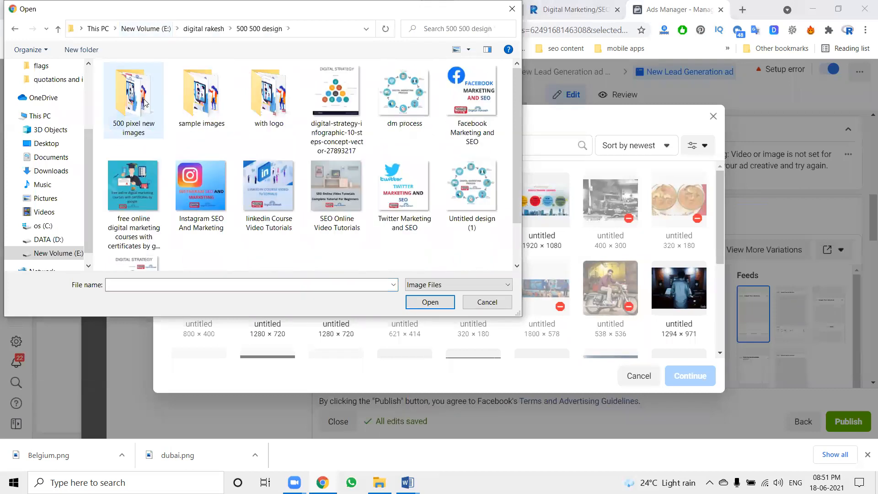
double_click(144, 101)
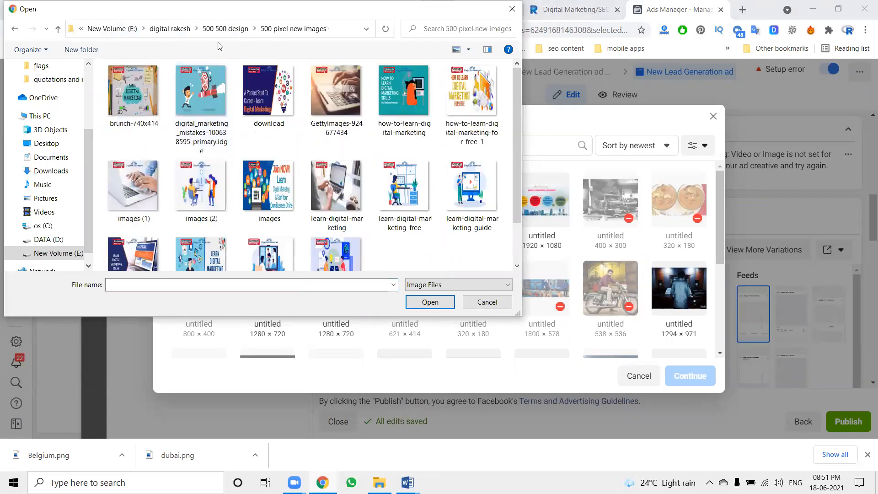
click(224, 28)
click(198, 193)
double_click(198, 192)
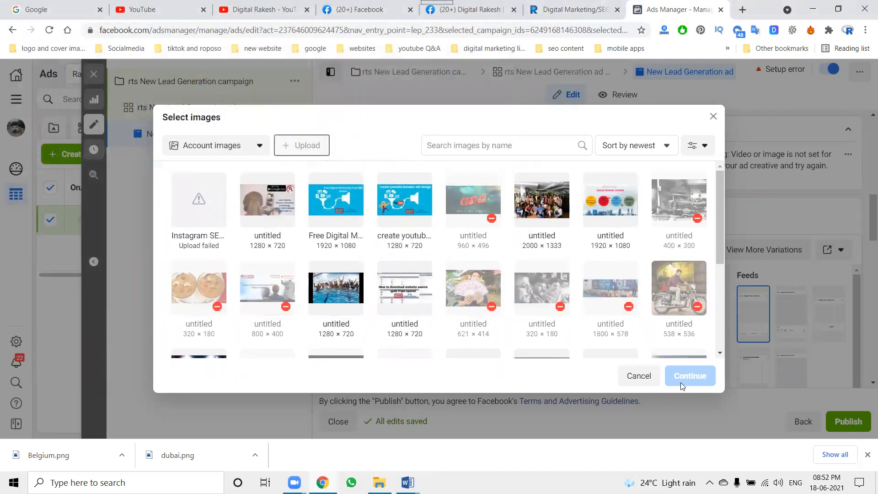
Try to upload the linkedin Course Video Tutorials image, and use the account image Free Digital Marketing Tutorials Online.jpg for the first carousel card
click(303, 145)
double_click(273, 181)
click(329, 214)
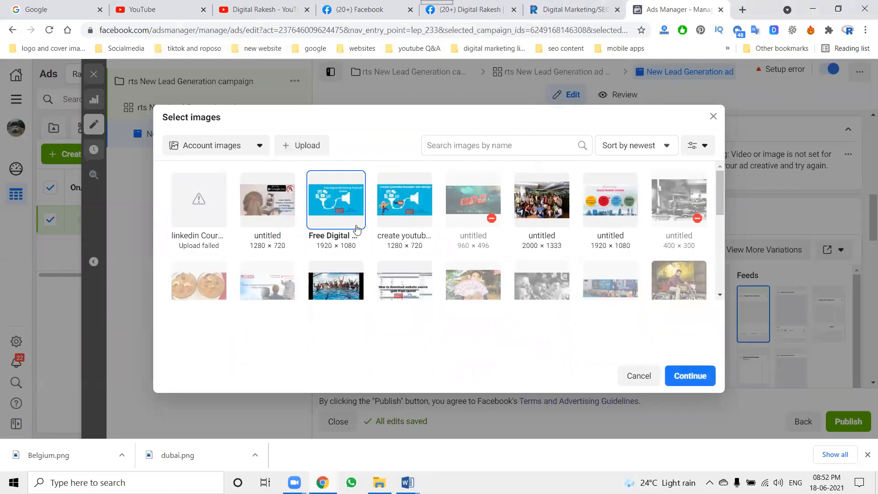
click(690, 376)
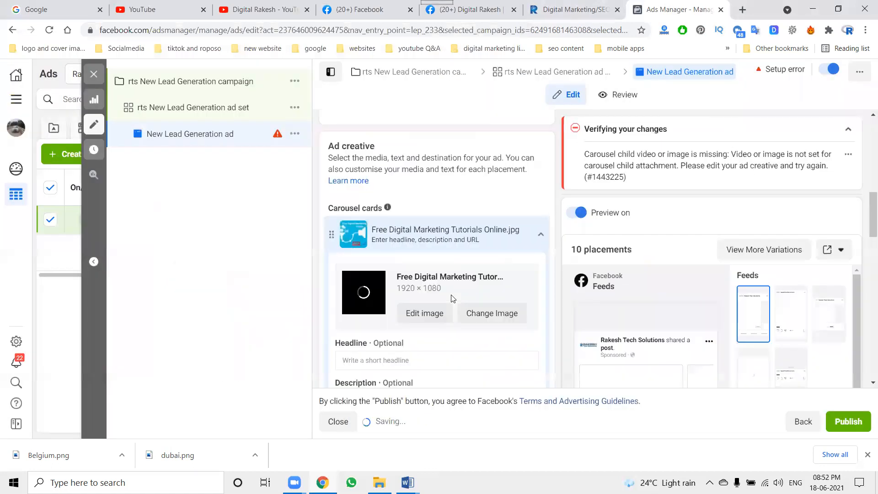
Set the ad format to Single image or video and use the Free Digital Marketing Tutorials Online image with original crops as its media
scroll(451, 299, up, 3)
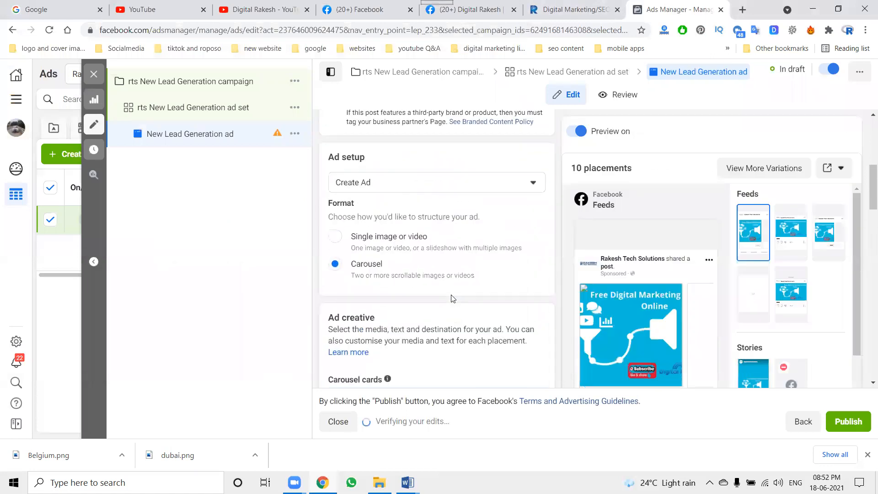
click(336, 239)
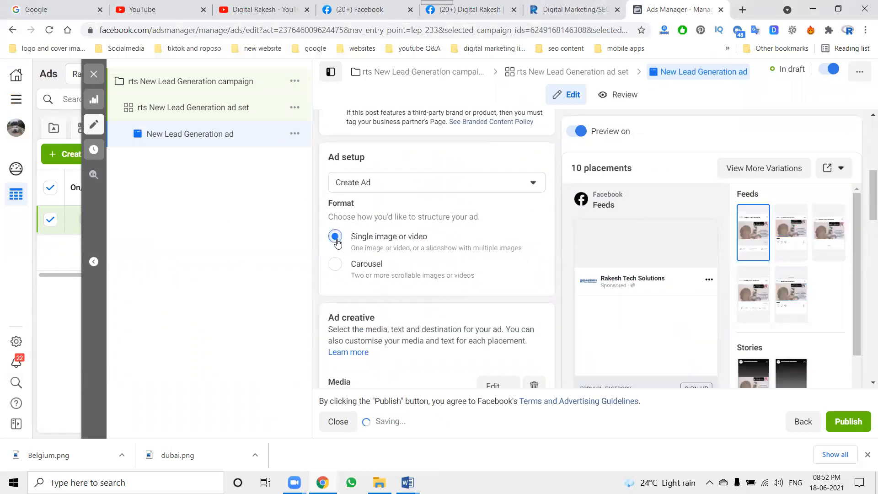
scroll(391, 261, down, 3)
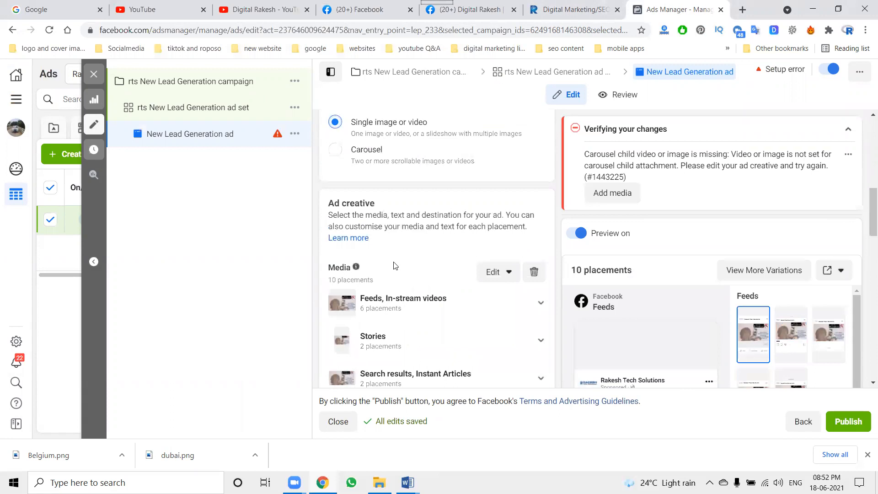
click(508, 273)
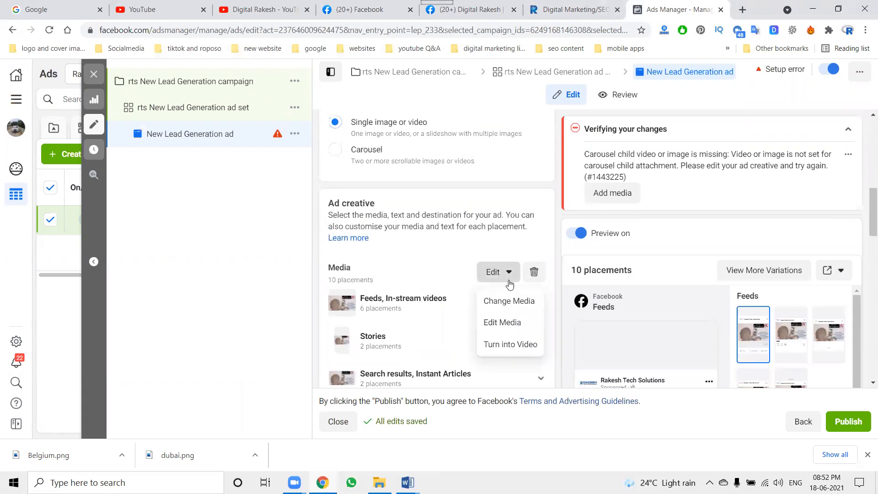
click(510, 303)
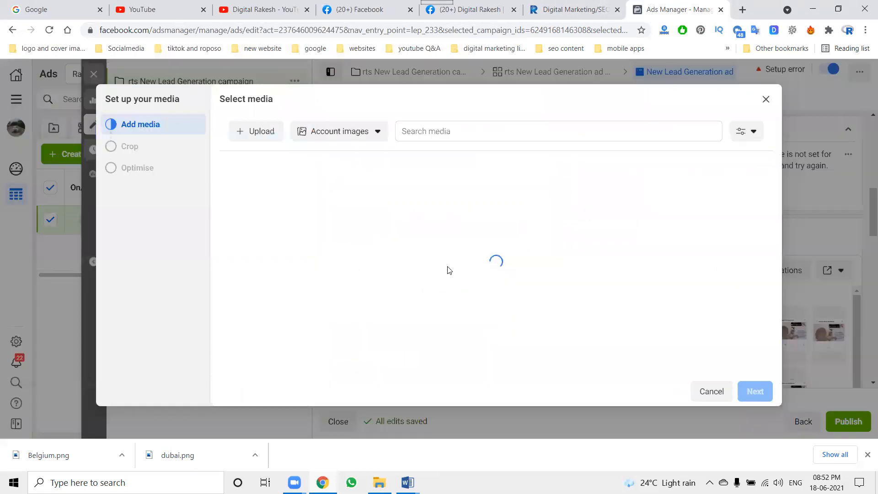
click(392, 193)
click(754, 391)
click(754, 391)
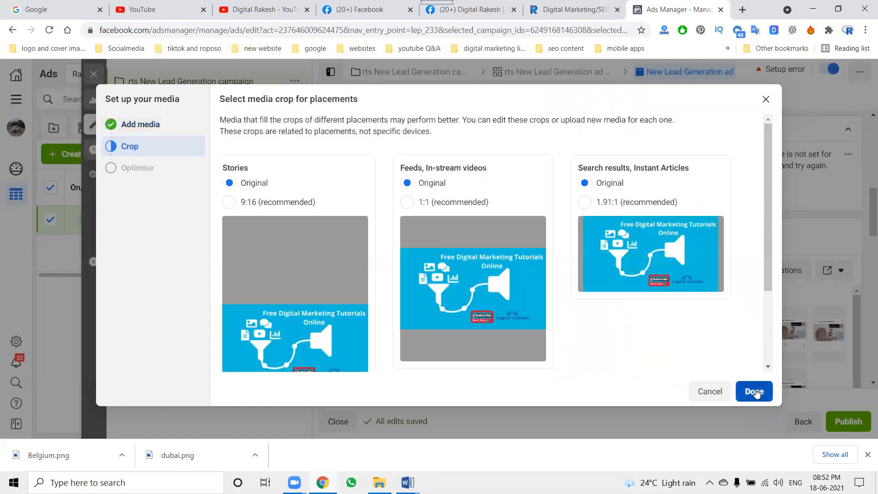
Open the smo content Word document from the digital rakesh folder on New Volume (E:) to source the ad's text
scroll(484, 259, down, 1)
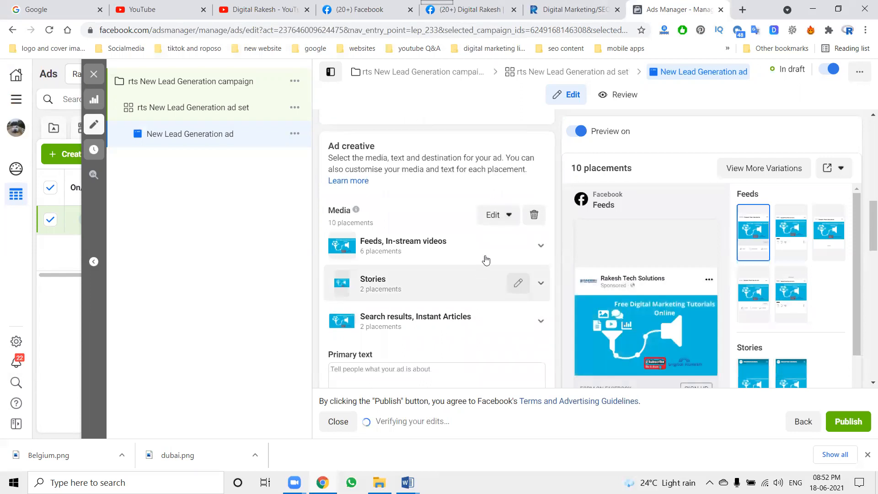
scroll(435, 249, down, 2)
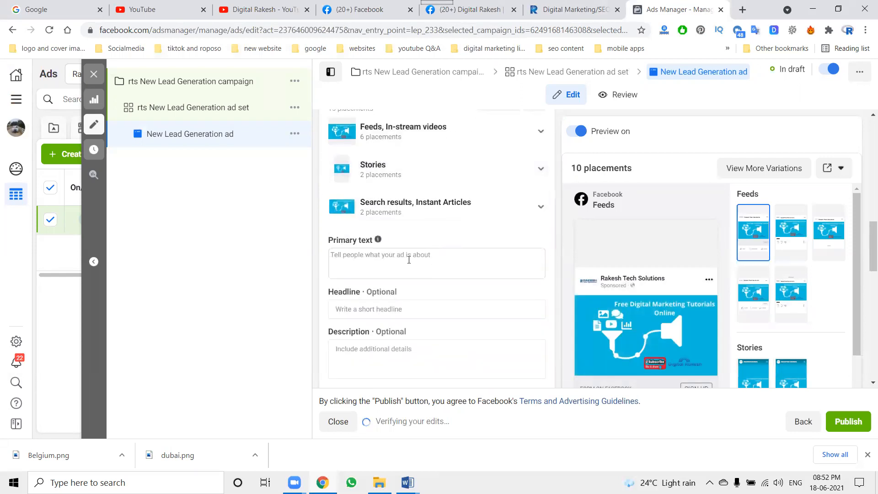
click(370, 262)
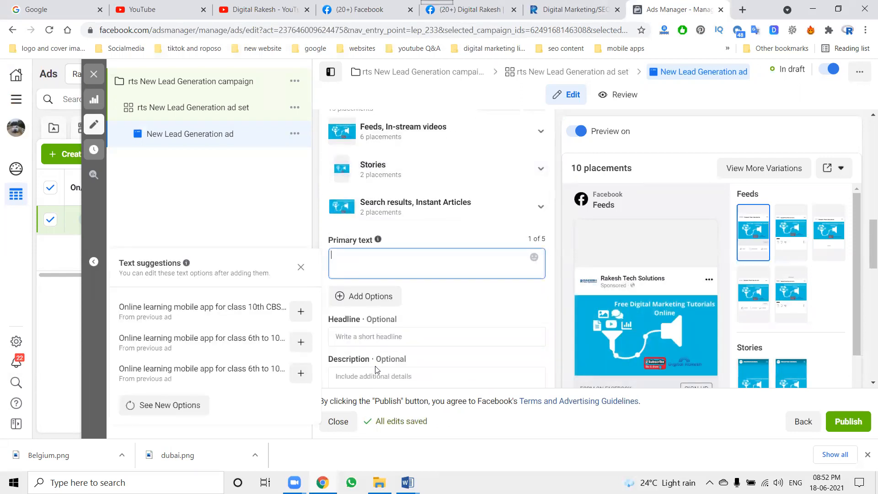
mouse_move(407, 483)
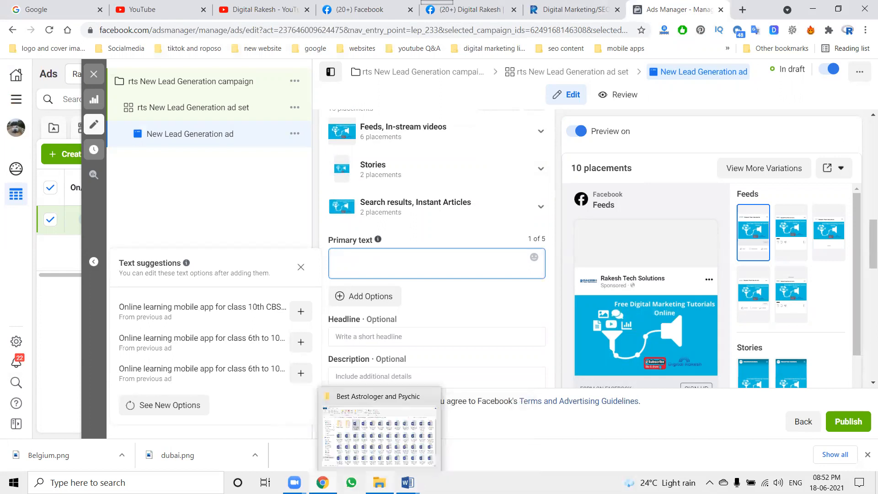
click(379, 482)
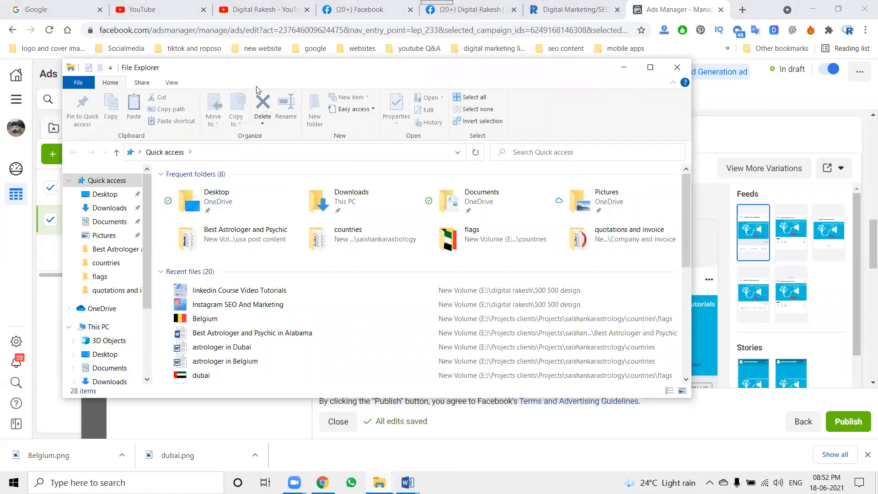
double_click(268, 74)
click(57, 401)
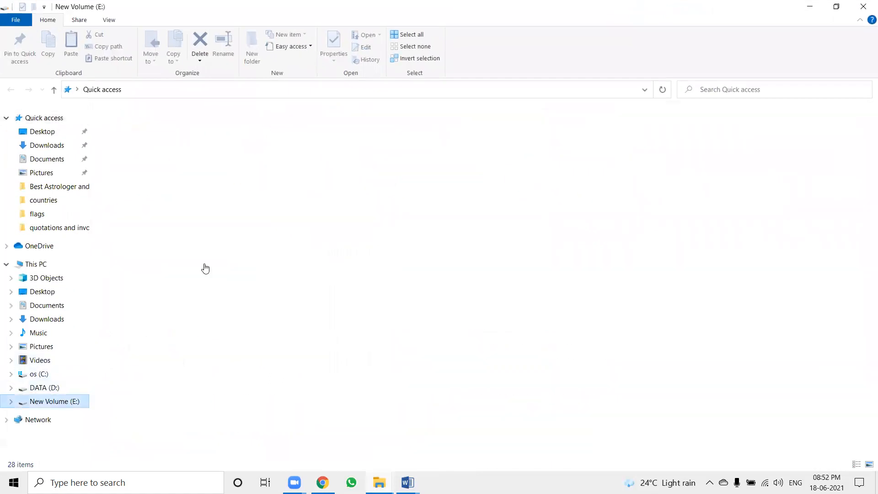
double_click(213, 140)
scroll(212, 142, down, 5)
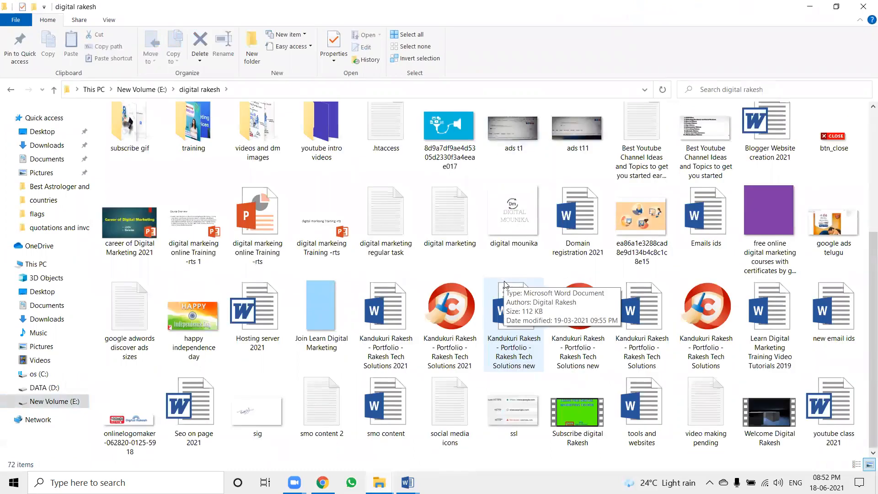
double_click(375, 402)
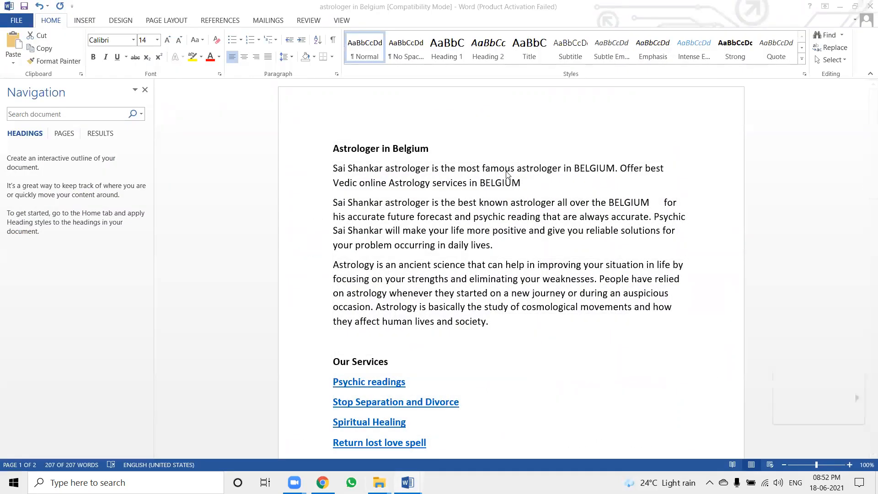
Copy "free online digital marketing courses with certificates by google" from the document into the ad's primary text and headline
scroll(508, 173, down, 18)
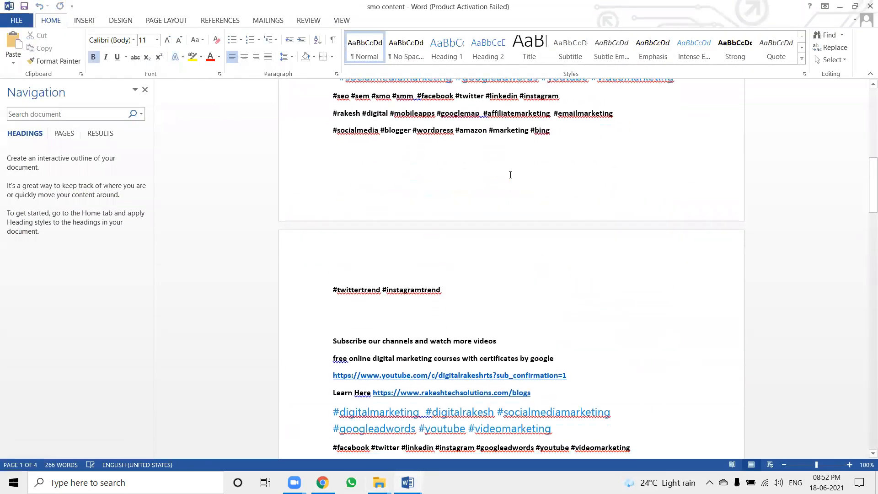
click(317, 230)
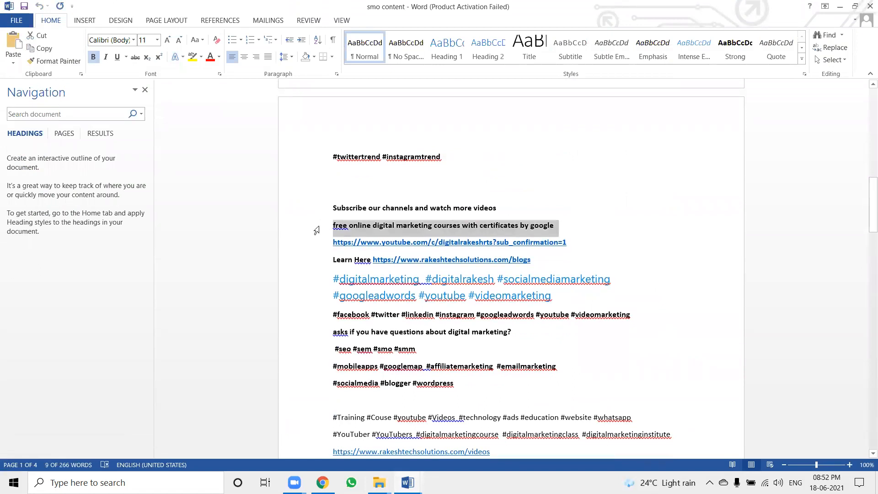
key(ctrl+c)
key(alt+Tab)
click(379, 265)
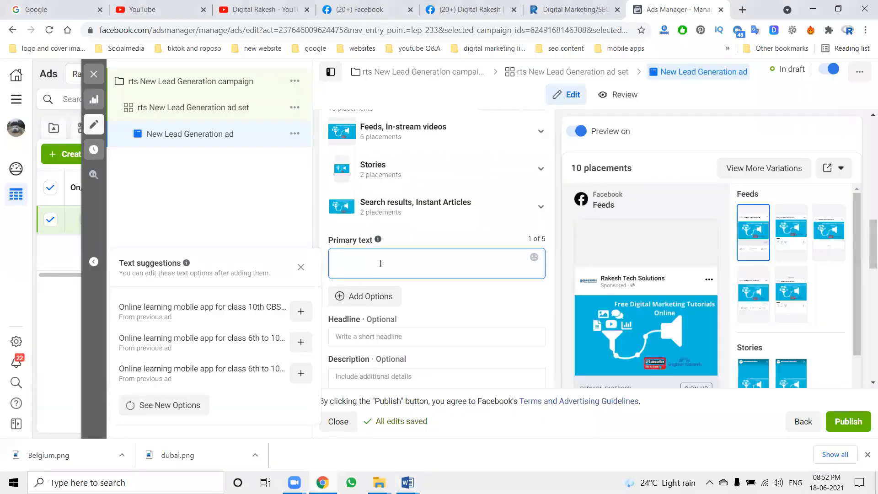
key(ctrl+v)
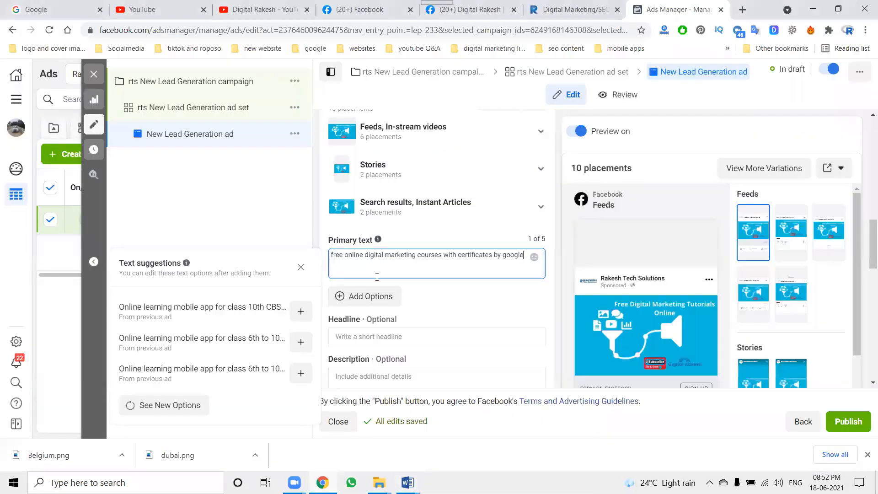
click(365, 338)
key(ctrl+v)
Copy the document's Advanced Digital Marketing Training topic list, through the YouTube subscribe link, into the ad's description
key(alt+Tab)
scroll(408, 292, down, 10)
scroll(407, 292, down, 3)
drag(307, 172, 276, 470)
drag(320, 360, 323, 375)
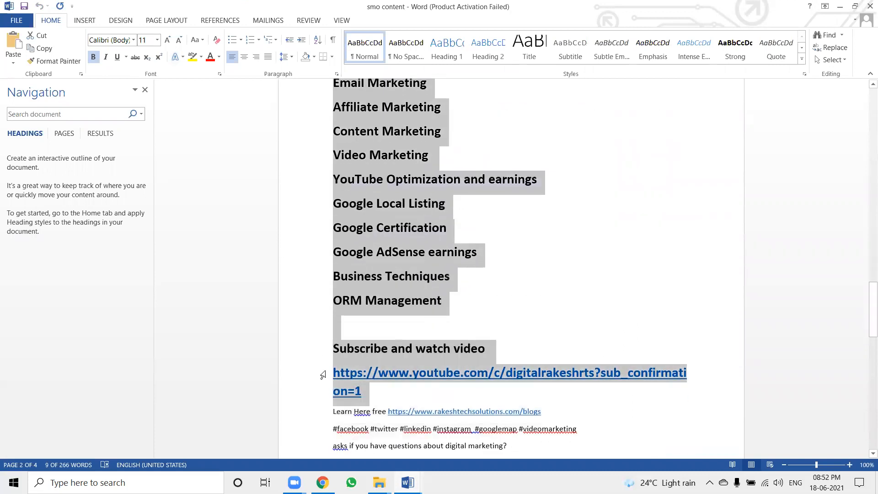
key(alt+Tab)
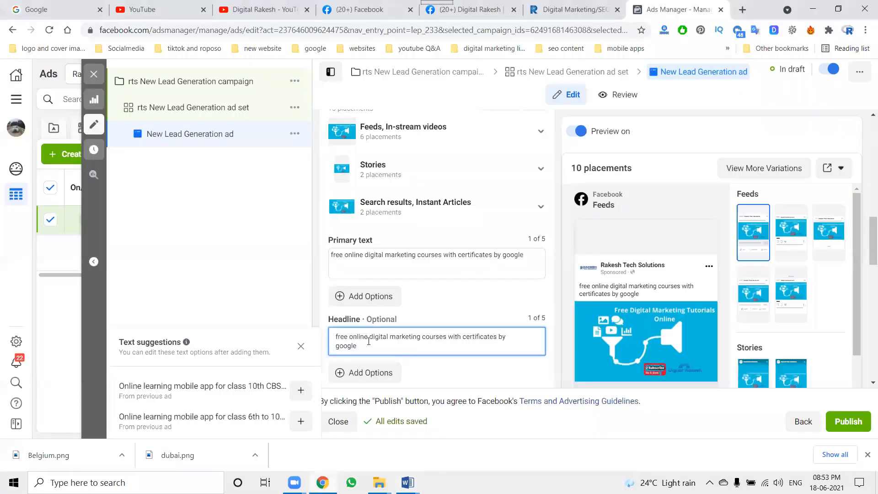
scroll(470, 283, down, 2)
click(393, 299)
key(ctrl+v)
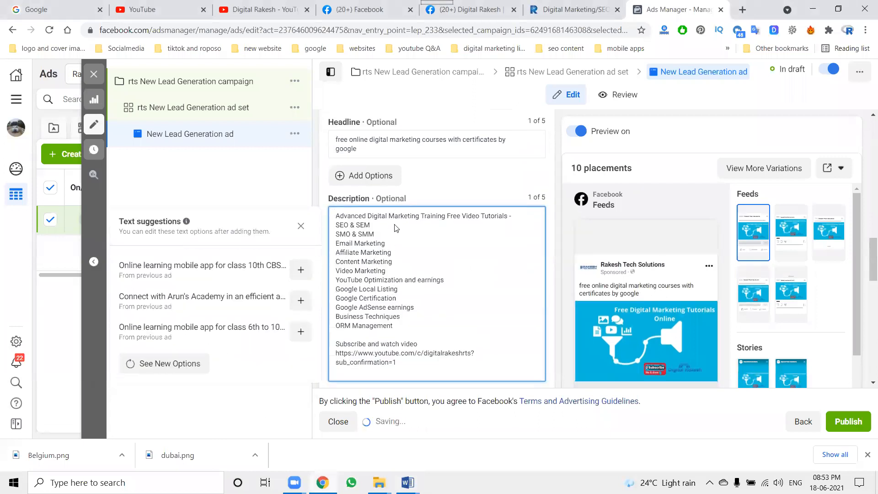
Try Subscribe as the ad's call to action and set it back to Sign Up
scroll(461, 231, down, 6)
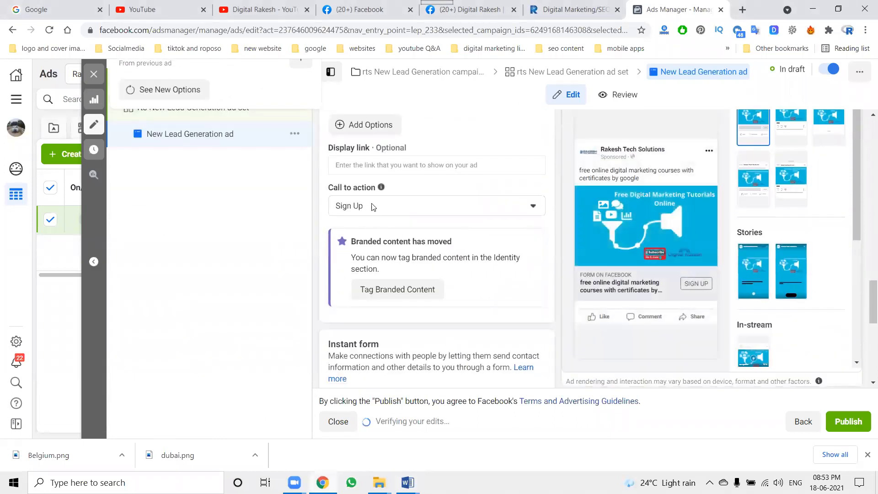
click(372, 206)
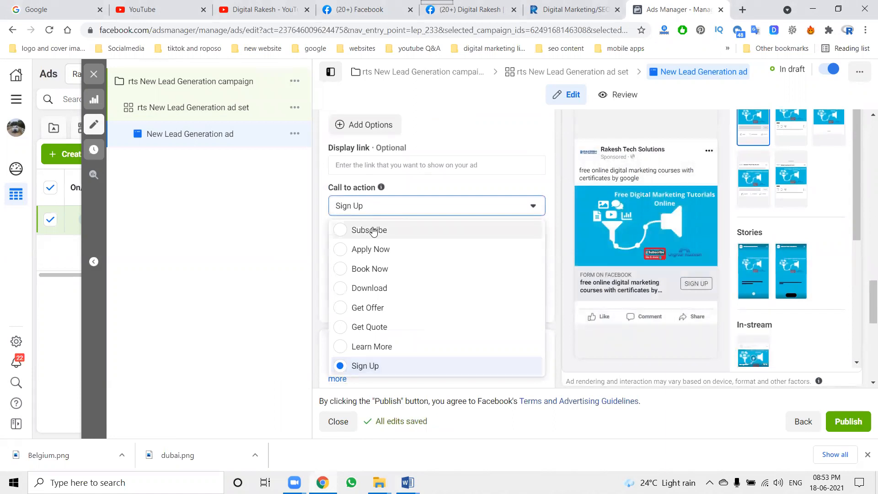
click(373, 230)
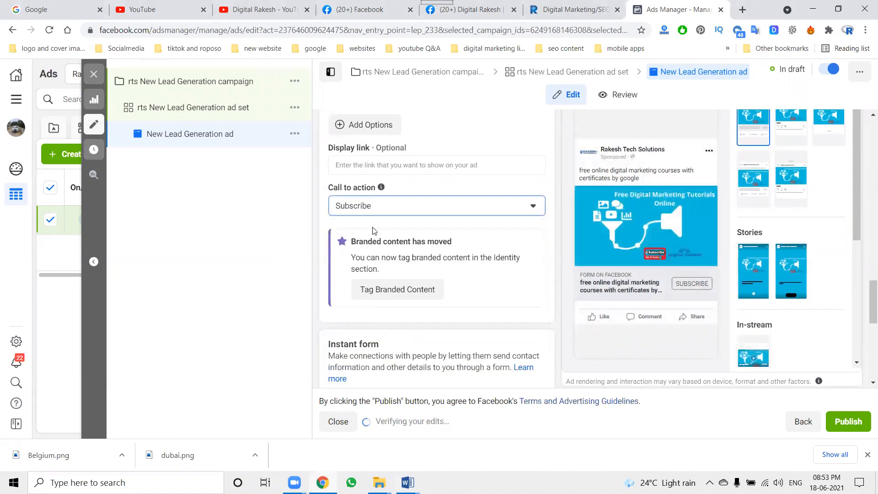
click(385, 206)
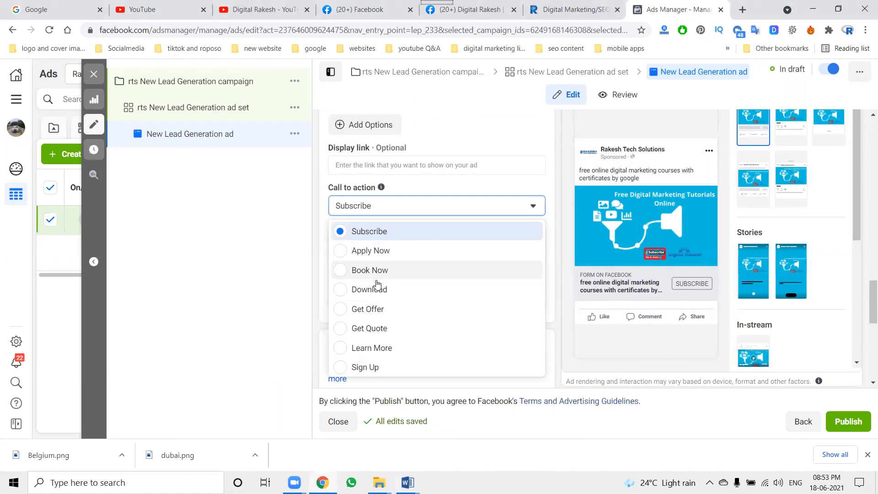
click(365, 366)
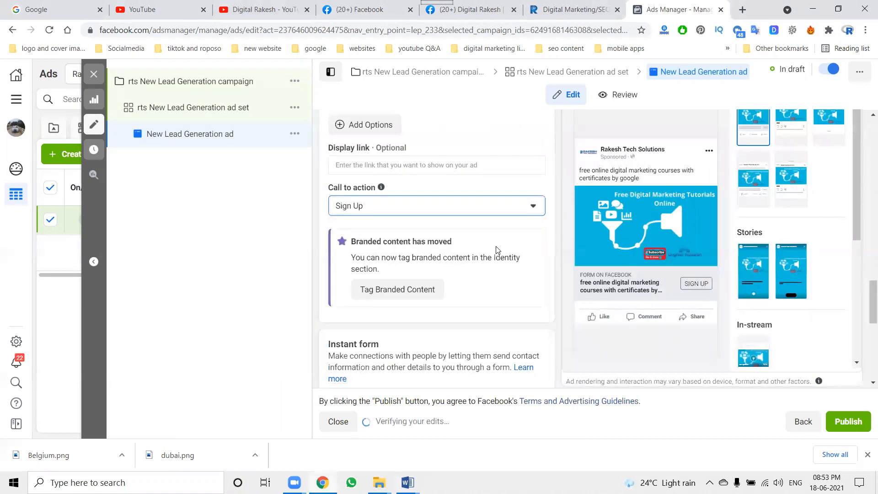
Review the ad's instant form and tracking sections, format, media, primary text, headline and description
scroll(497, 250, down, 5)
scroll(496, 249, down, 1)
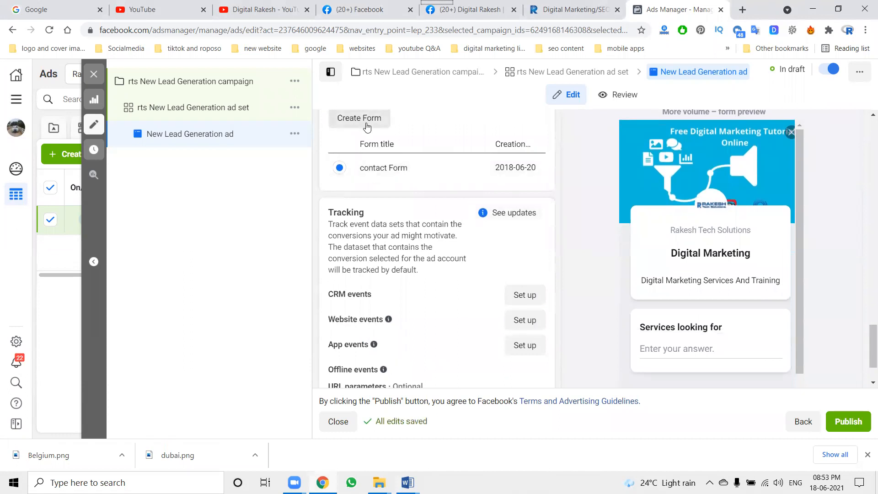
scroll(470, 248, up, 7)
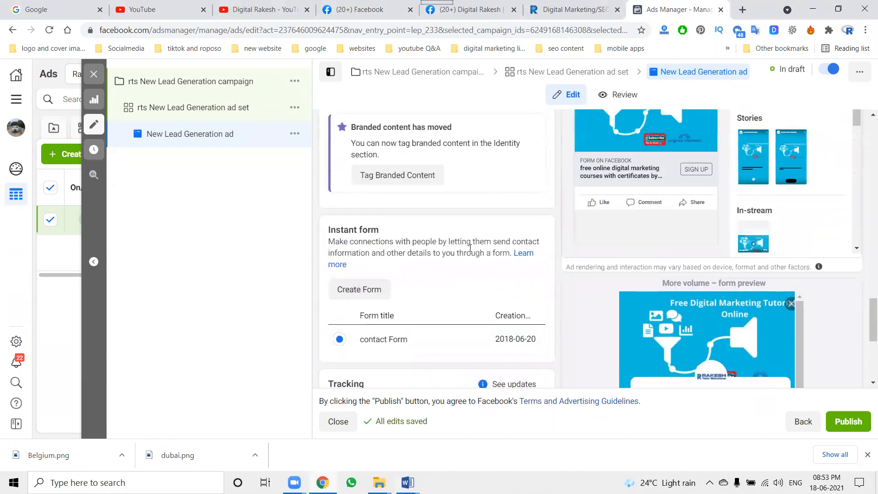
scroll(470, 248, up, 8)
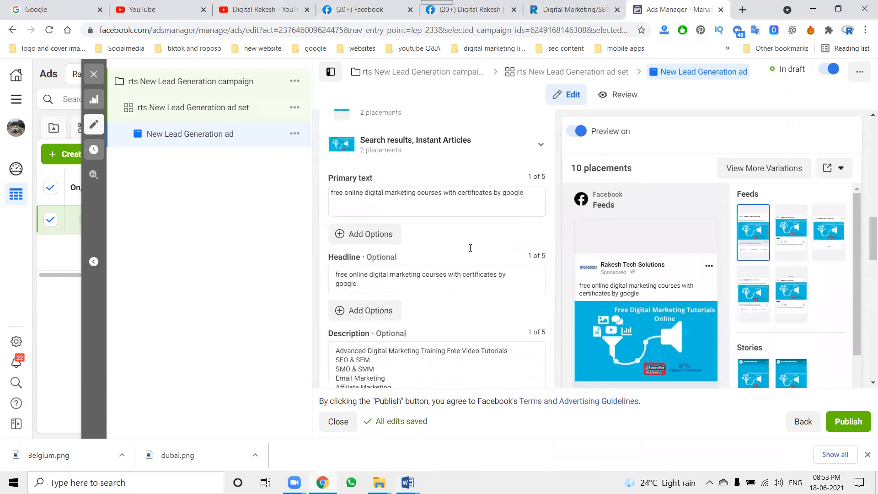
scroll(470, 248, up, 6)
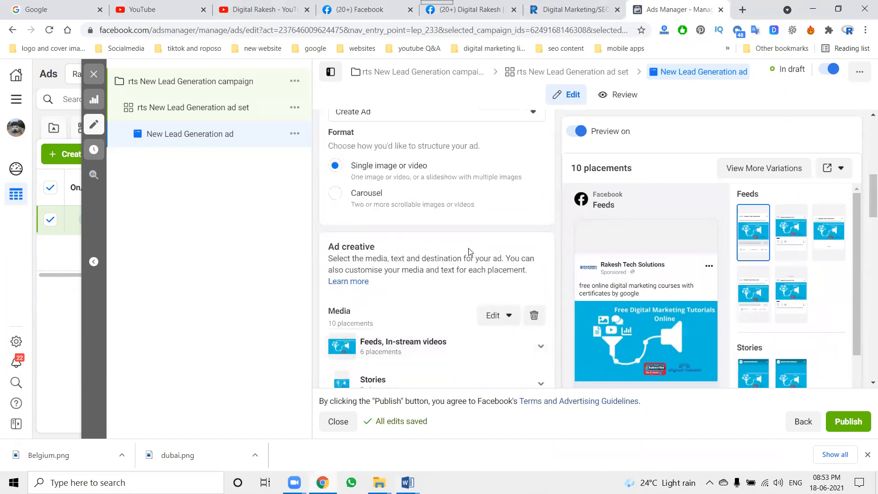
scroll(467, 251, down, 8)
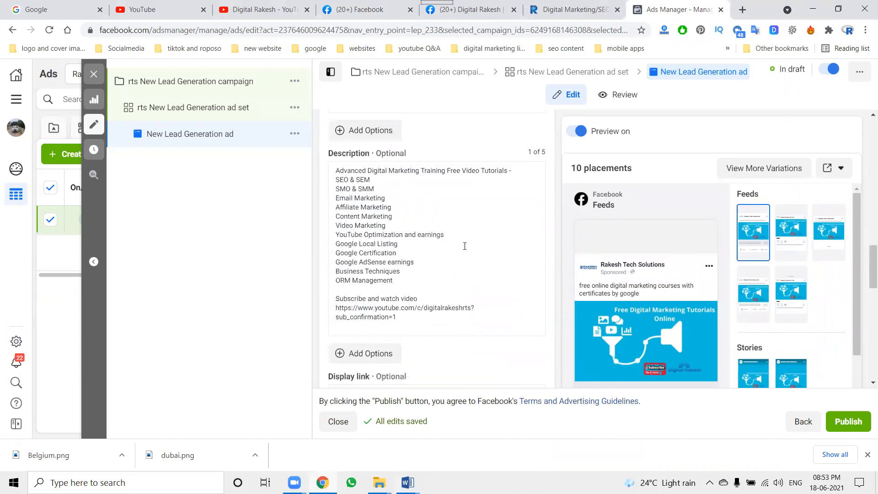
scroll(458, 249, up, 3)
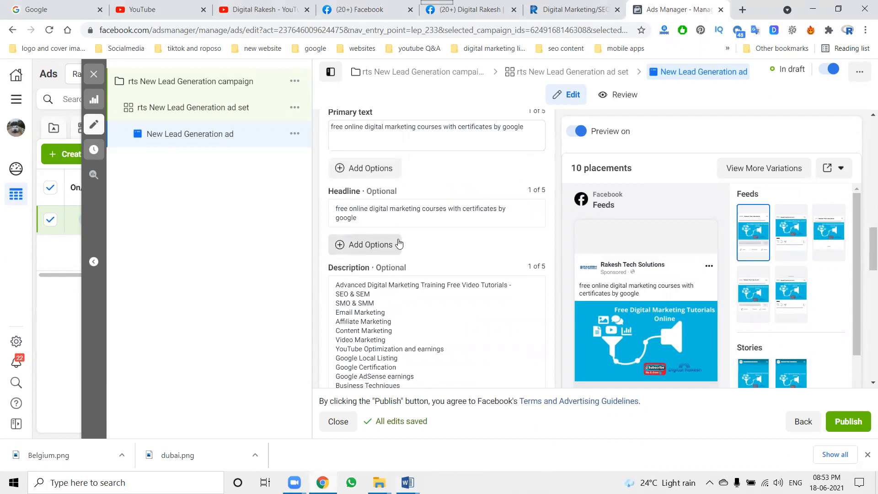
Add a second, empty option to the ad's primary text
click(369, 168)
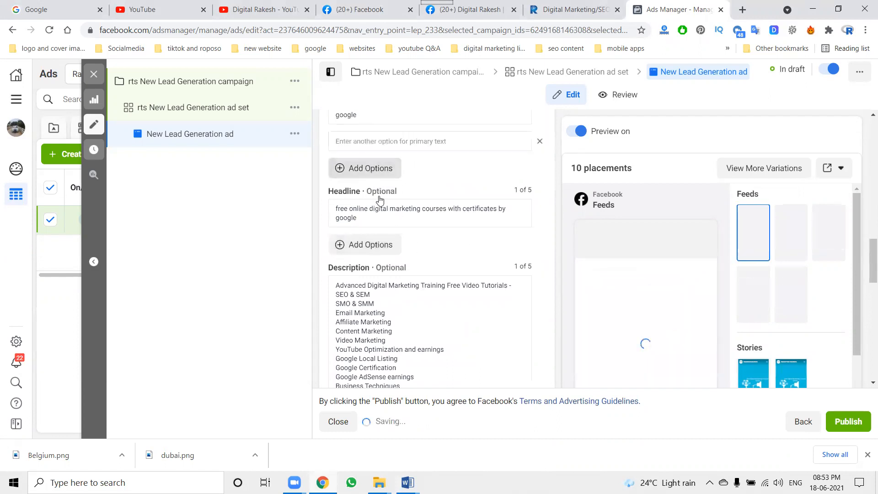
scroll(375, 192, up, 3)
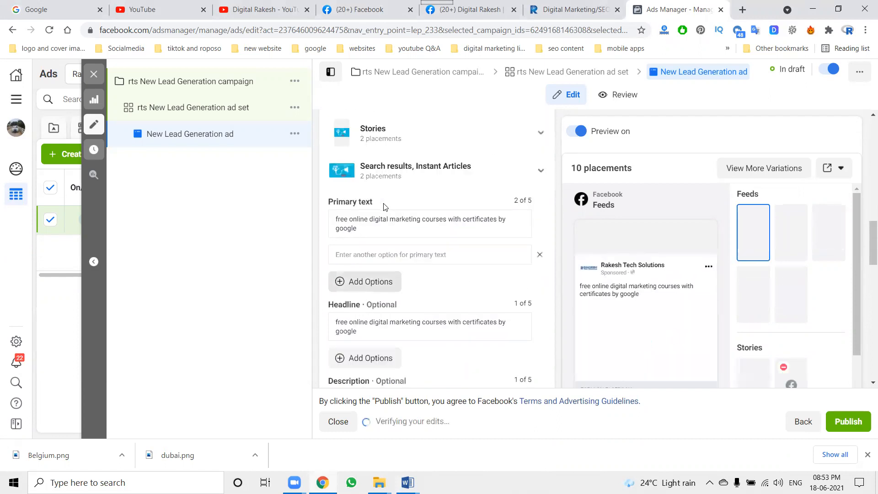
click(372, 255)
click(324, 233)
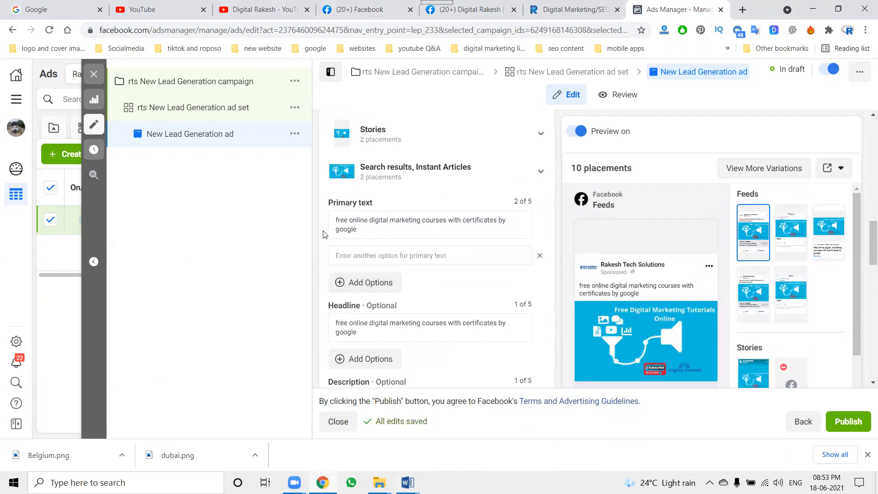
Remove the empty second option from the ad's primary text
click(542, 256)
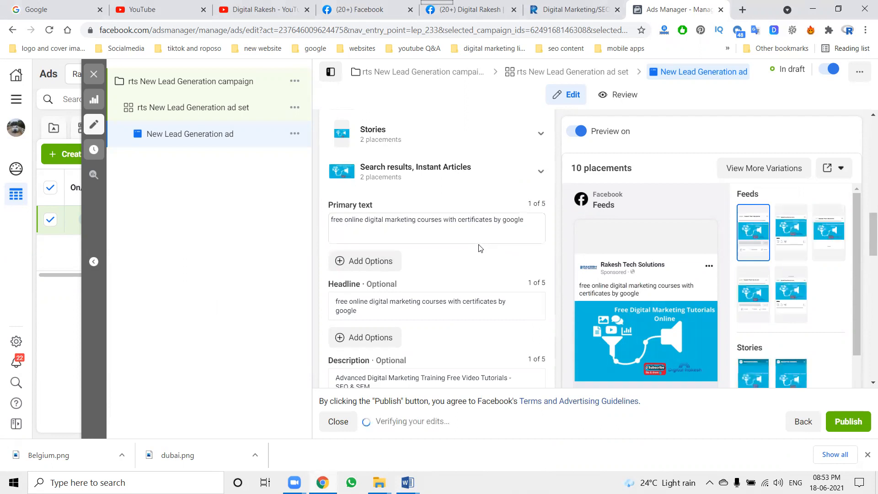
Create a new instant form for the ad and name it rts Class
scroll(478, 248, down, 3)
scroll(450, 269, down, 2)
scroll(450, 269, down, 5)
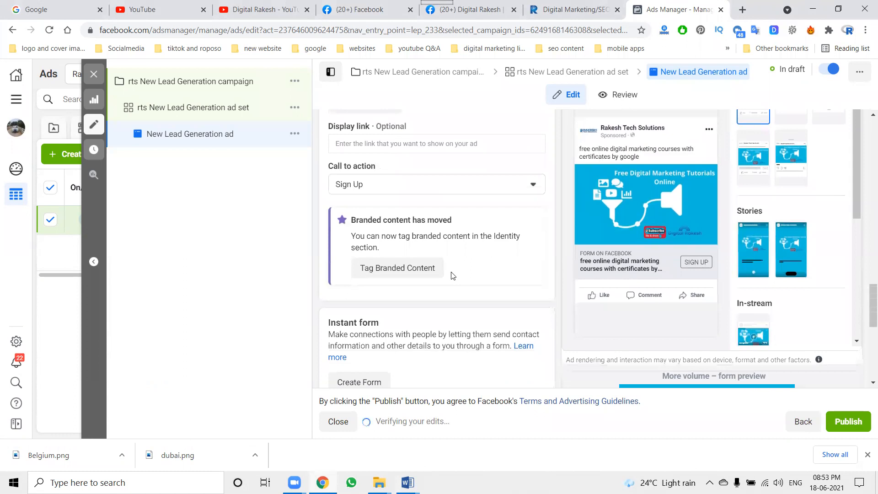
scroll(451, 275, down, 4)
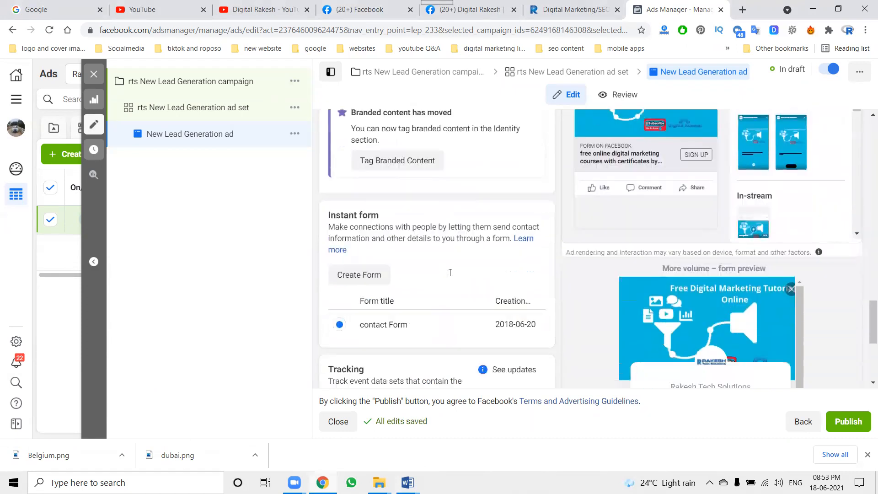
click(370, 210)
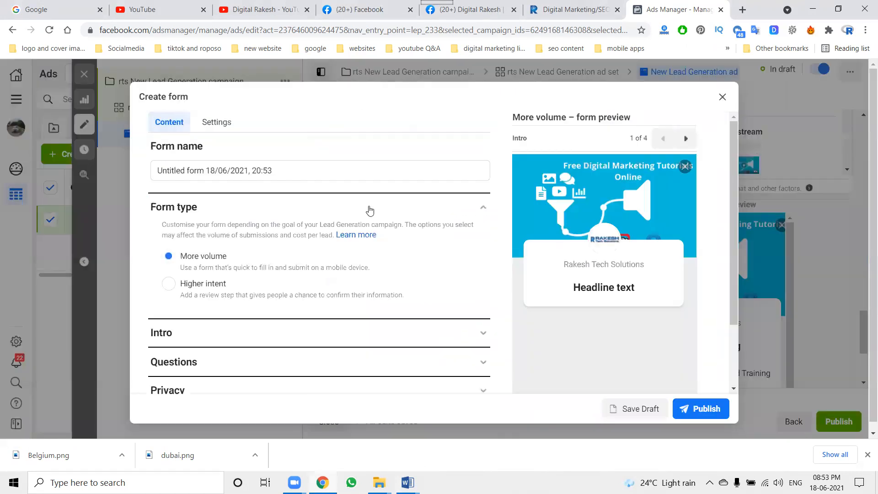
triple_click(159, 170)
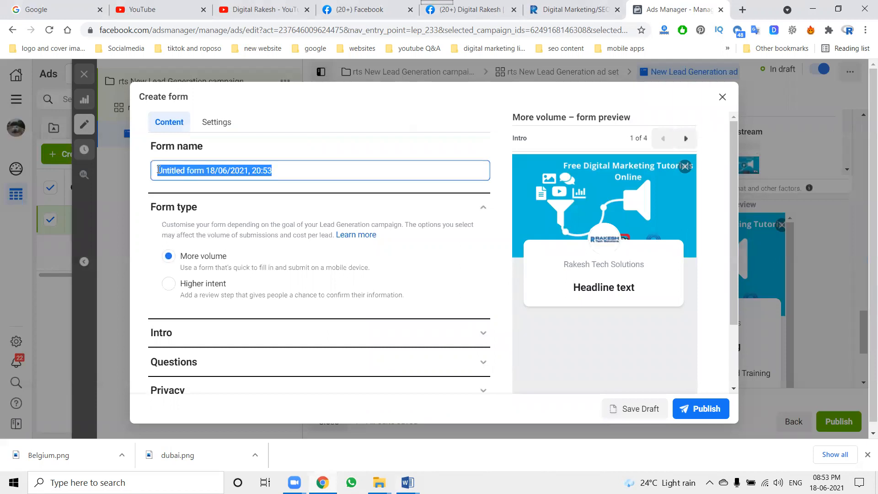
key(BackSpace)
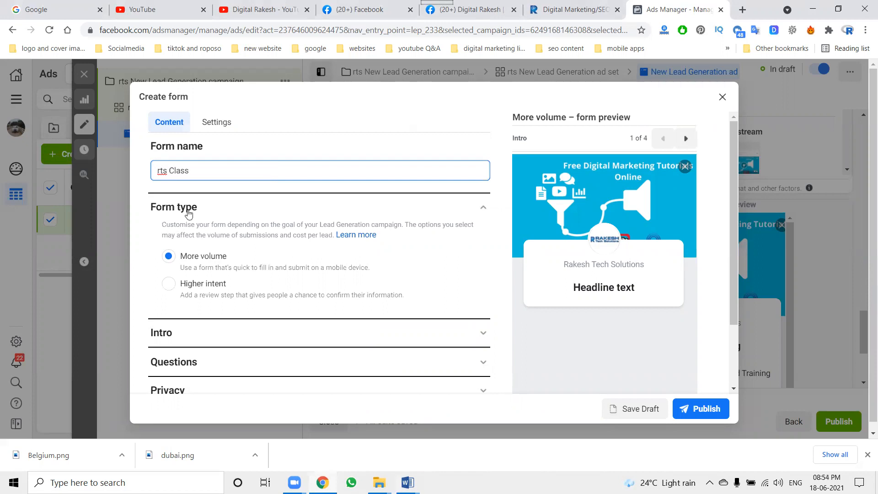
Copy the document's line "free online digital marketing courses with certificates by google" into the form greeting's headline and description
scroll(228, 257, down, 2)
click(231, 253)
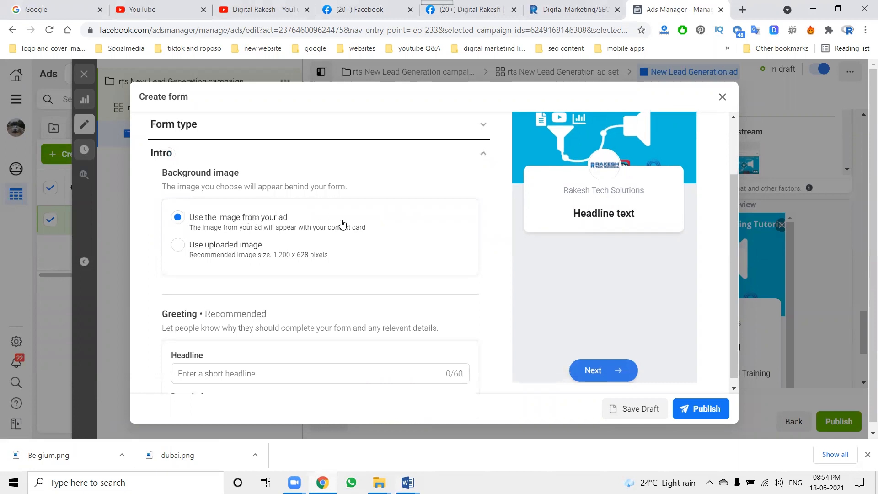
scroll(340, 233, down, 3)
click(218, 204)
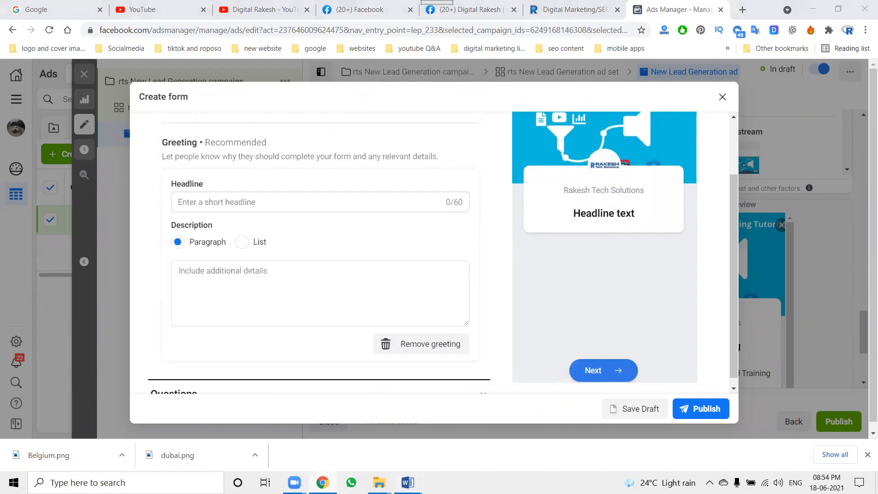
mouse_move(408, 482)
click(455, 452)
scroll(346, 316, up, 20)
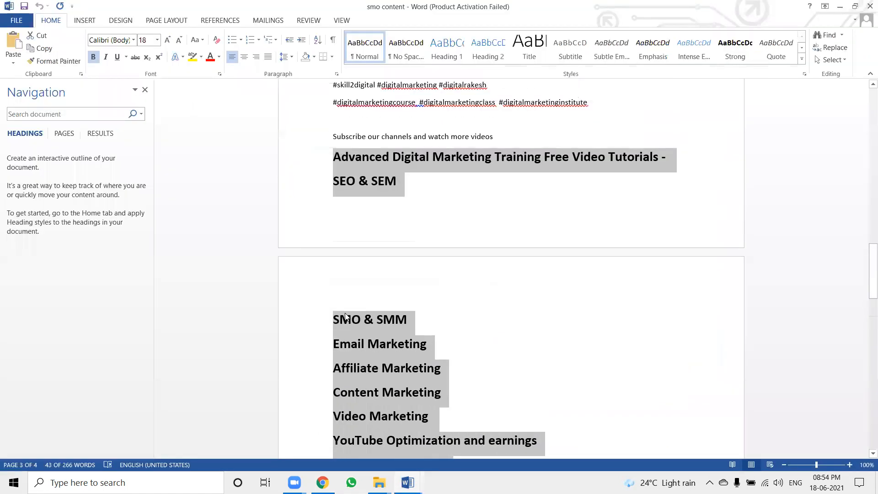
click(299, 368)
key(ctrl+c)
key(alt+Tab)
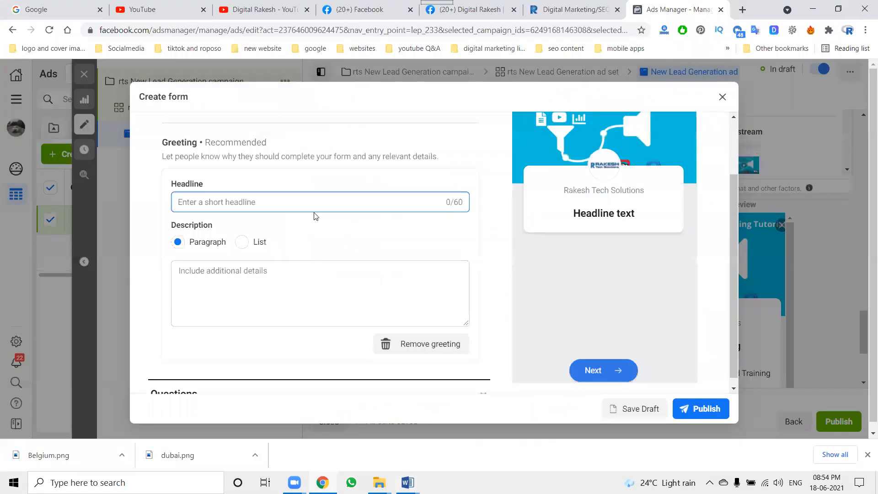
key(ctrl+v)
click(273, 272)
text(free online digital marketing courses with certificates by google)
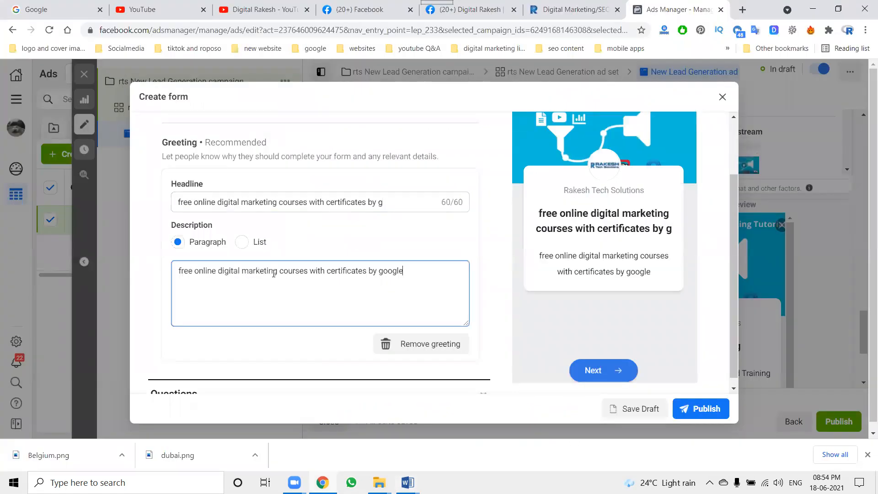
Set the prefill questions' description to "free online digital marketing courses with certificates by google"
scroll(283, 279, down, 2)
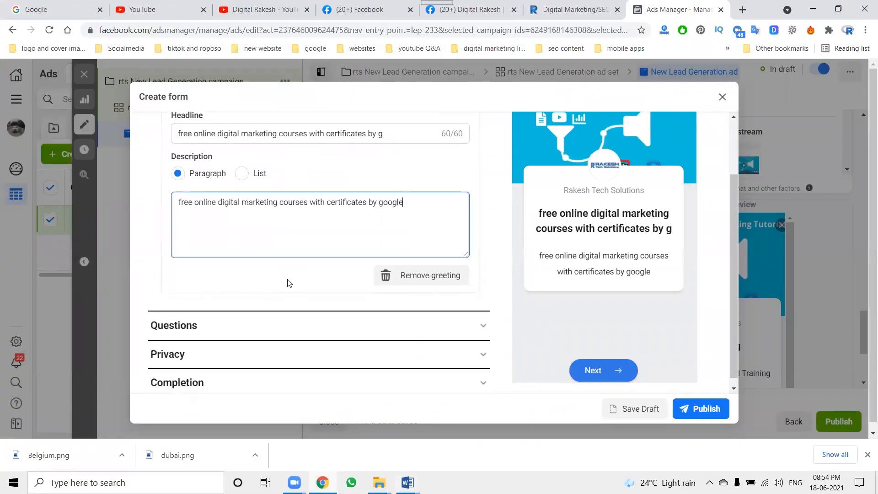
click(349, 325)
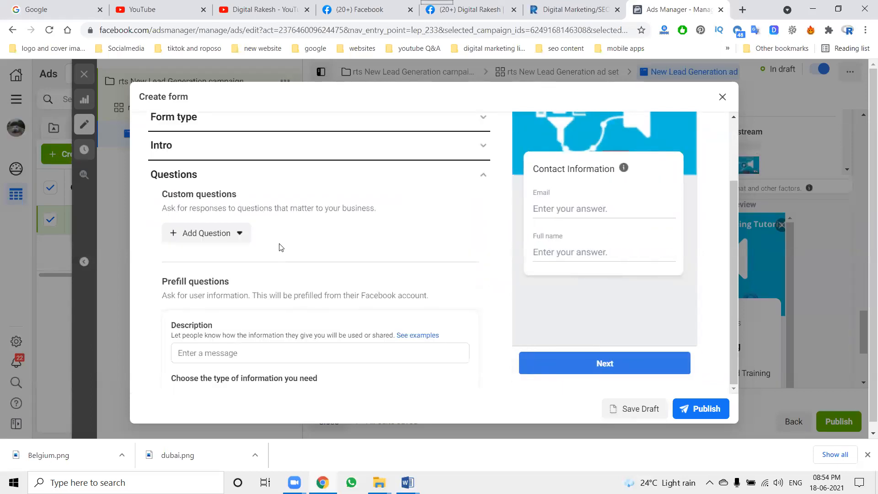
scroll(281, 248, down, 2)
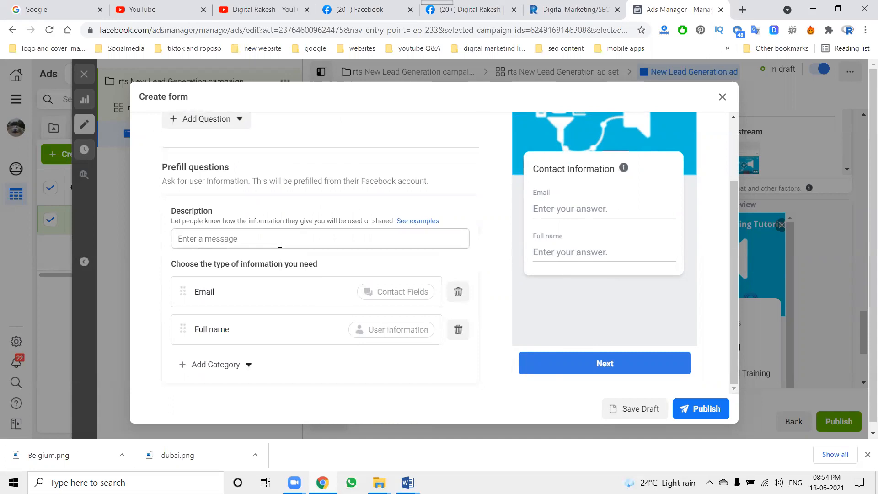
click(280, 238)
text(free online digital marketing courses with certificates by google)
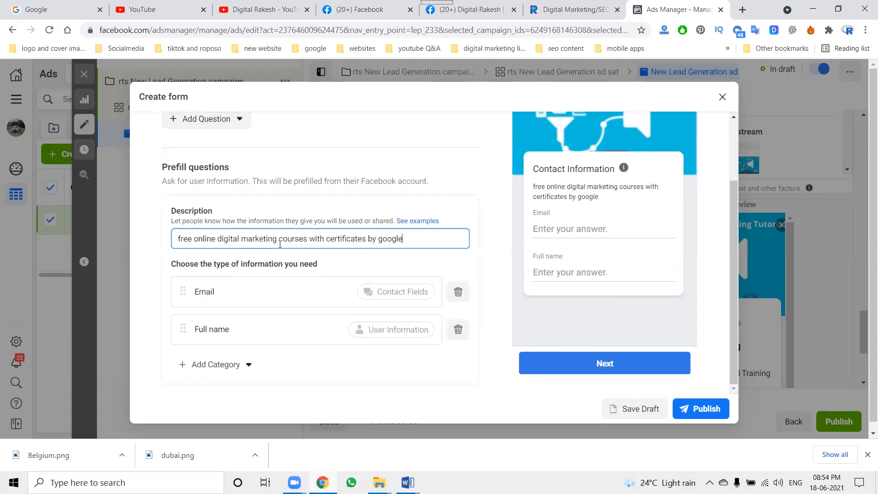
Move the Email question below Full name and add a Phone number question from the contact fields
scroll(256, 247, down, 2)
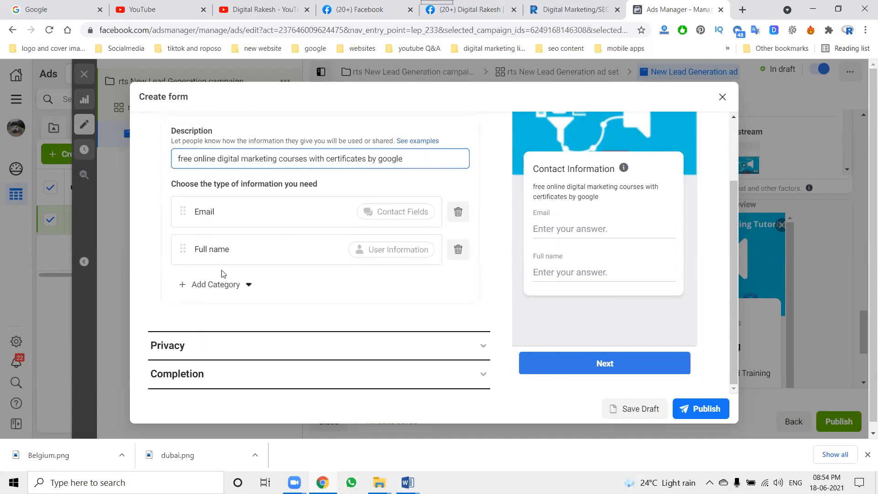
drag(183, 210, 186, 257)
click(191, 286)
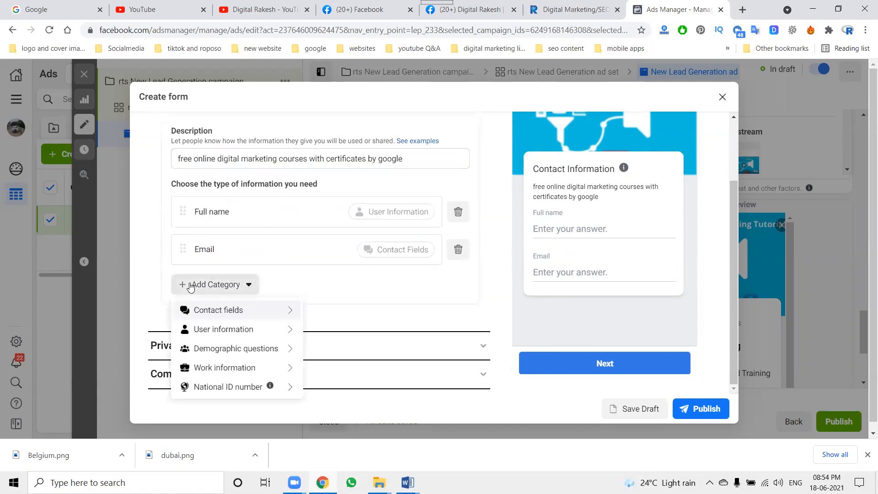
mouse_move(211, 307)
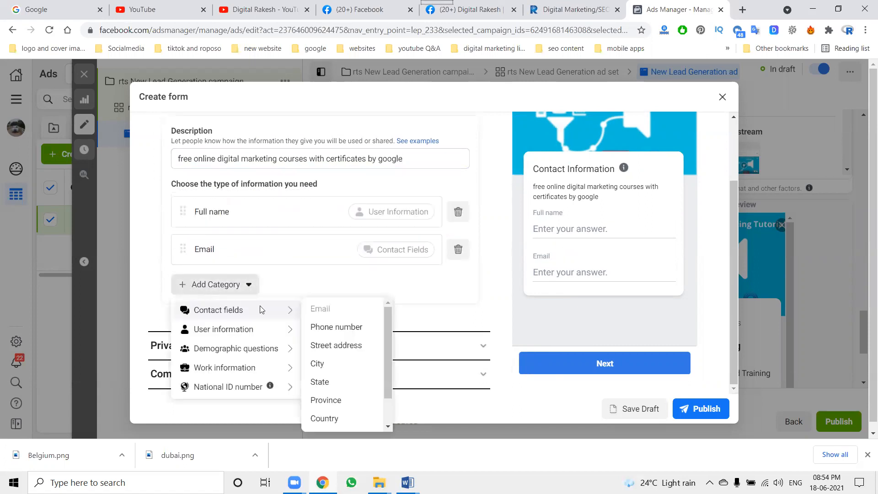
click(331, 325)
Examine the contact, user, demographic, work and national ID categories available for further prefill questions
click(220, 328)
mouse_move(228, 345)
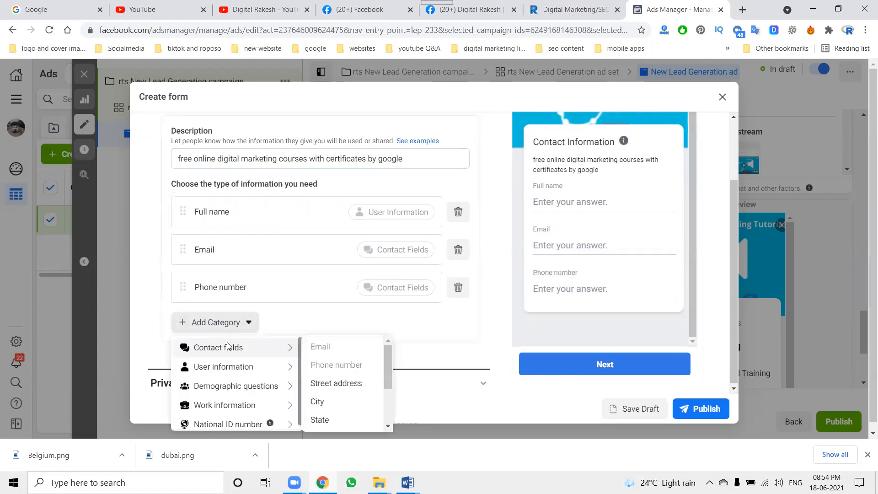
mouse_move(235, 387)
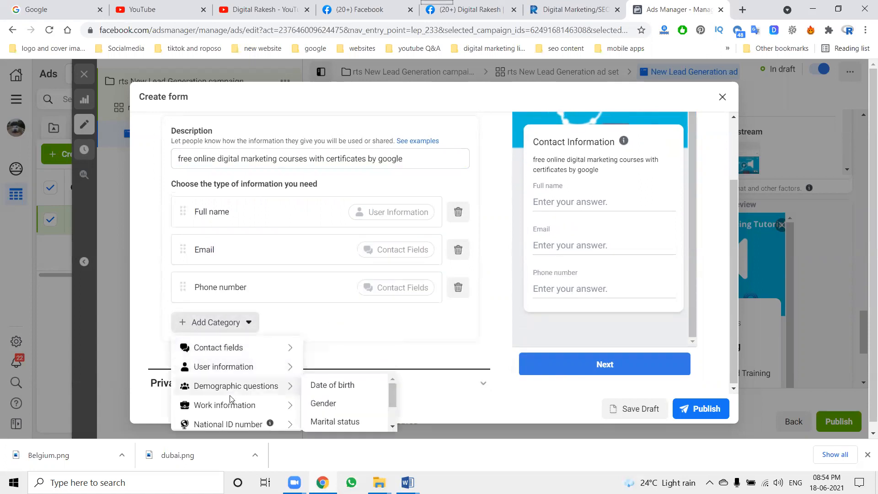
mouse_move(232, 410)
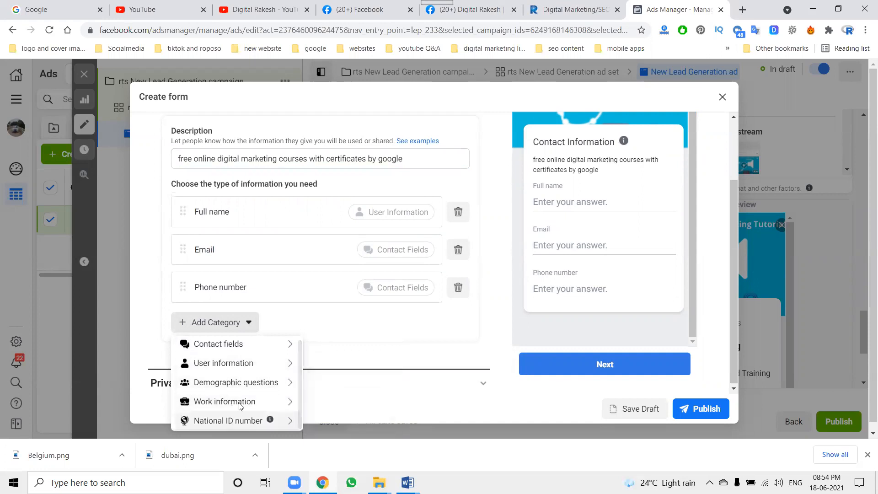
click(327, 332)
scroll(170, 238, down, 1)
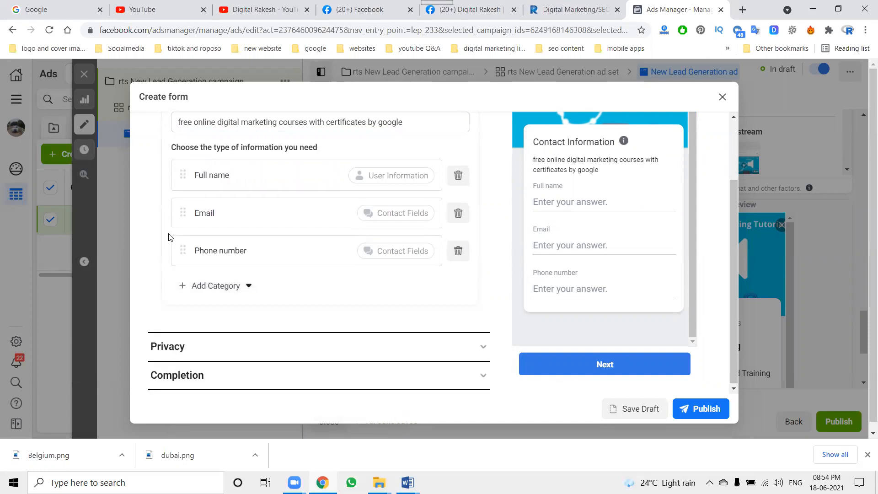
click(235, 297)
mouse_move(241, 390)
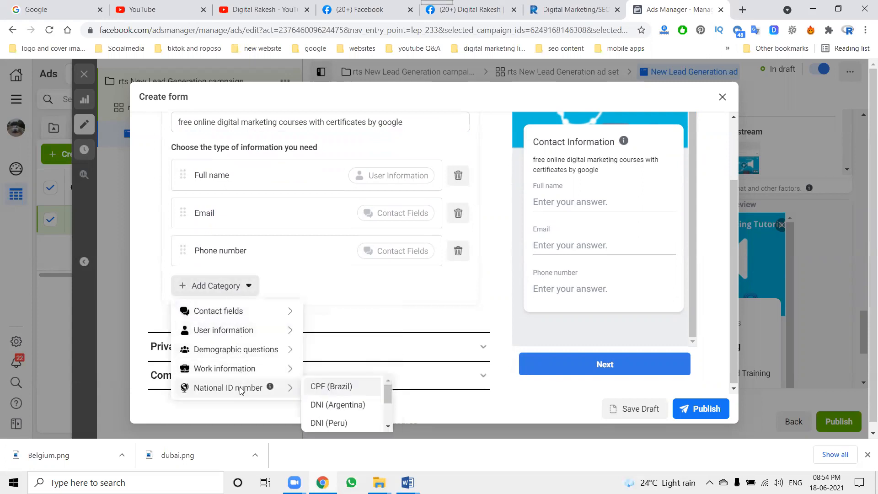
mouse_move(244, 369)
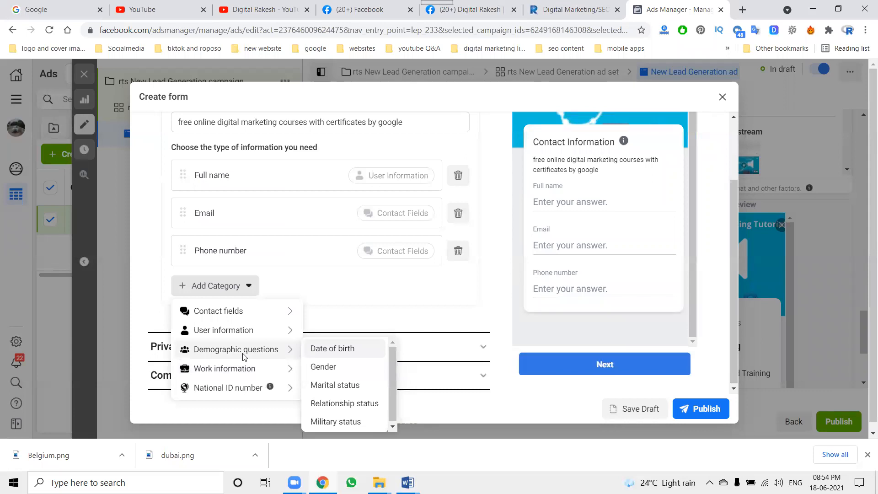
mouse_move(241, 316)
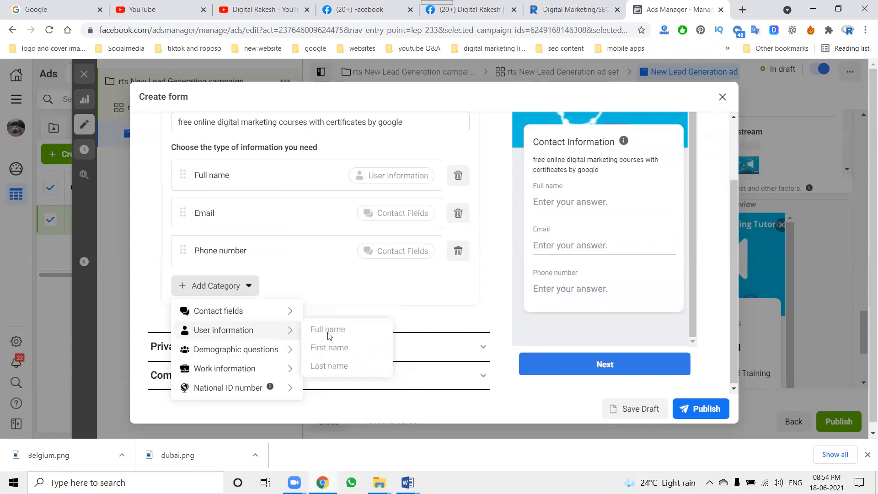
scroll(332, 323, down, 1)
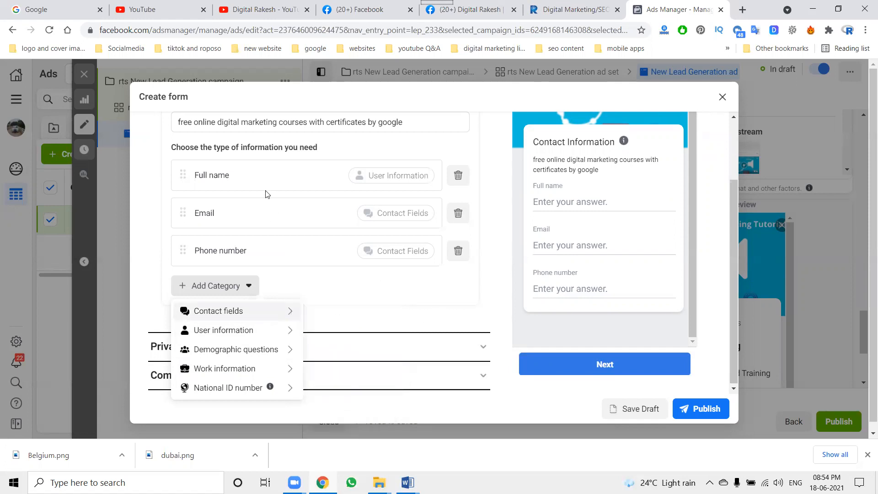
click(153, 227)
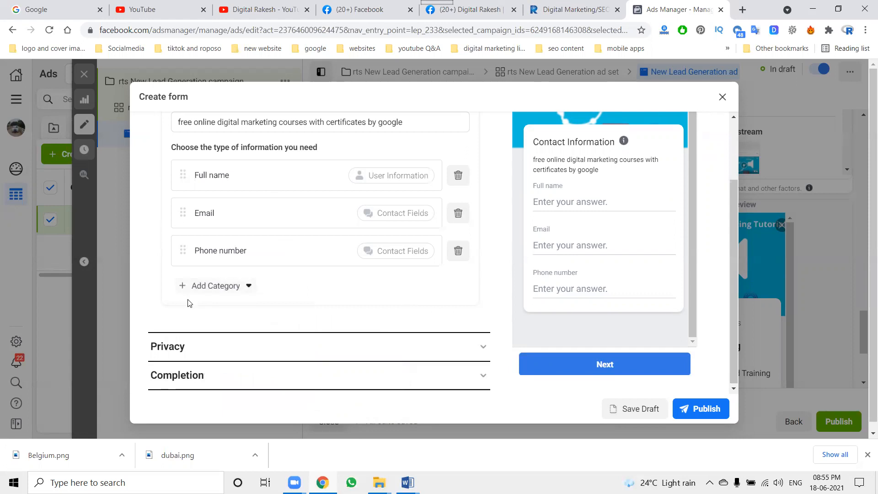
Set the privacy policy's link text to "free online digital marketing courses with certificates by google"
click(194, 349)
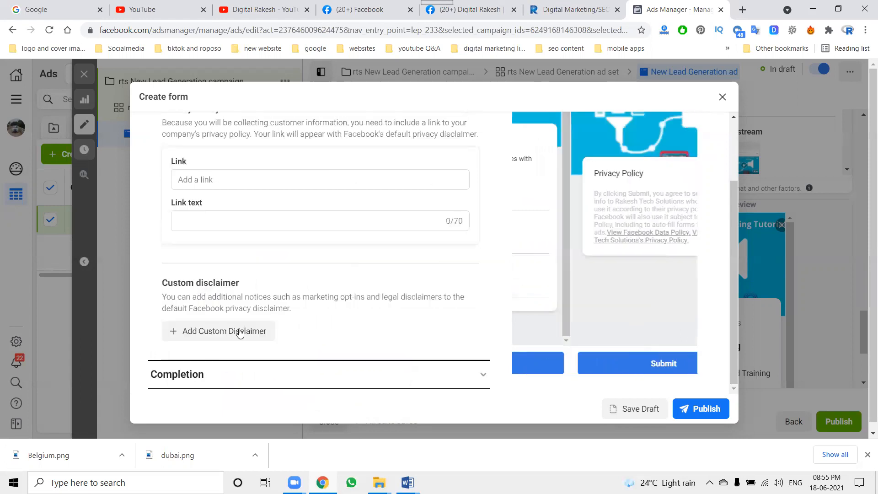
click(232, 182)
click(220, 222)
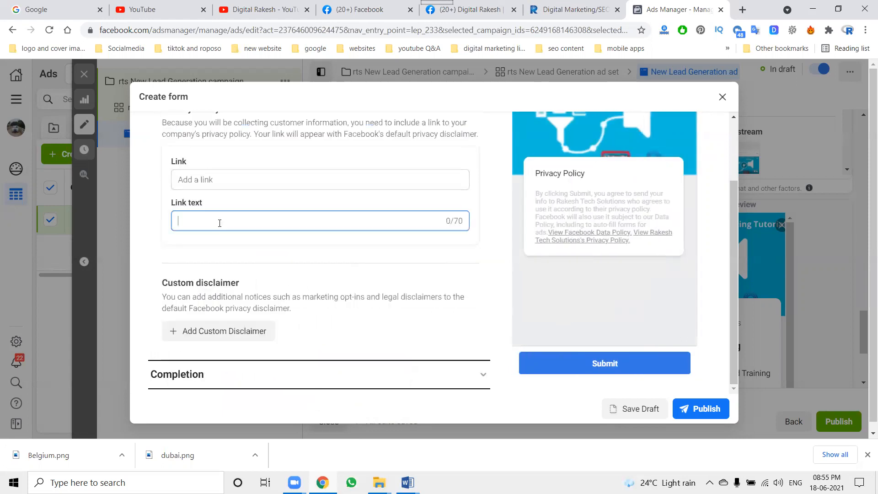
text(free online digital marketing courses with certificates by google)
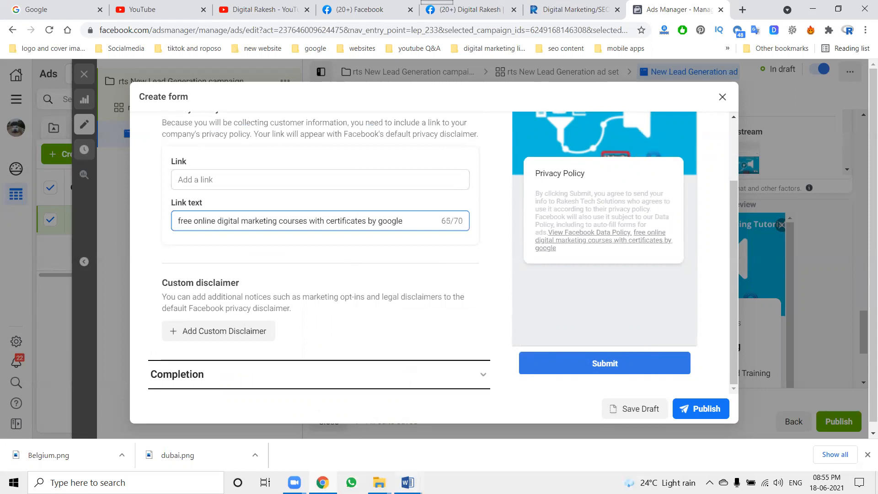
click(554, 13)
click(486, 28)
key(ctrl+c)
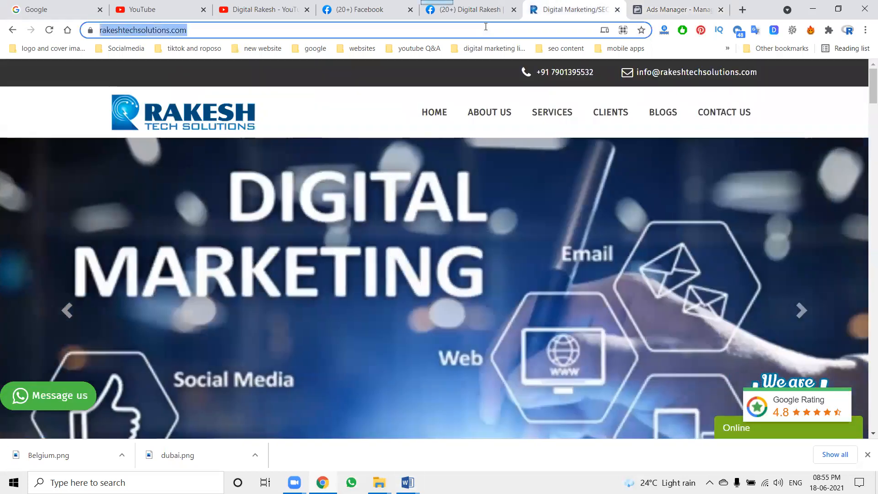
key(ctrl+Tab)
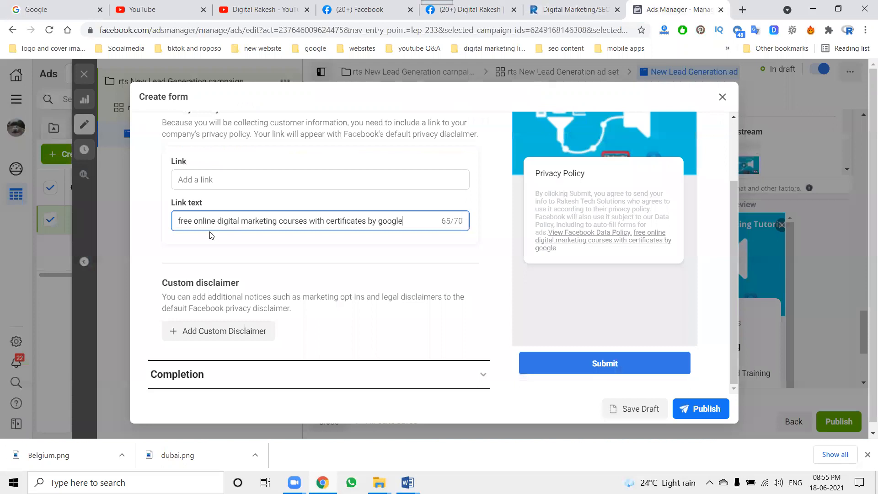
click(211, 179)
key(ctrl+v)
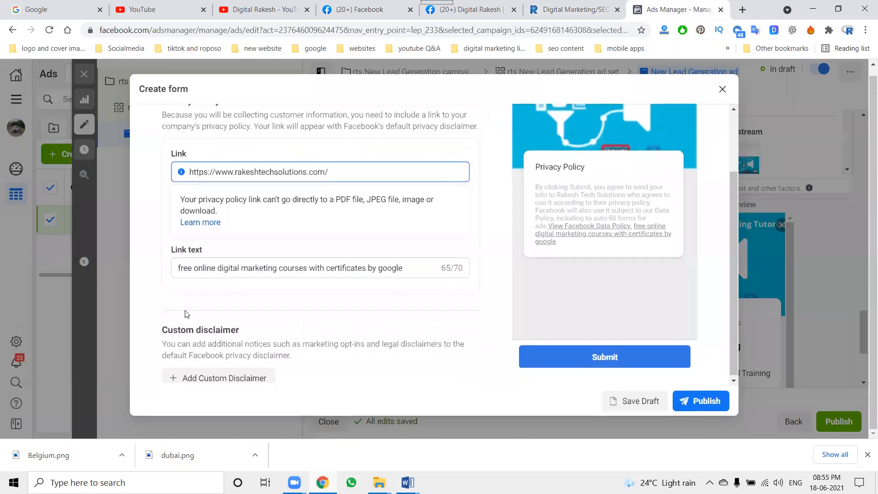
Set the form's completion headline to "Thanks, you for Contact US, Will Assist You soon"
scroll(276, 301, down, 1)
click(198, 368)
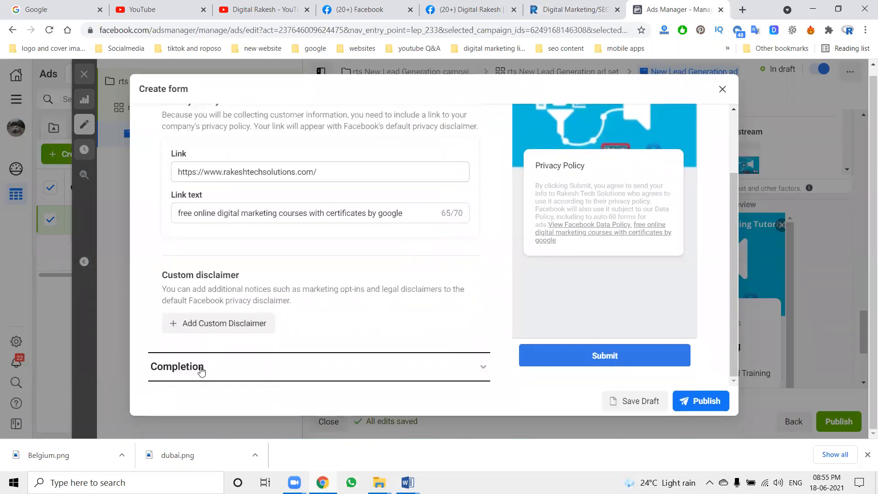
scroll(298, 280, down, 1)
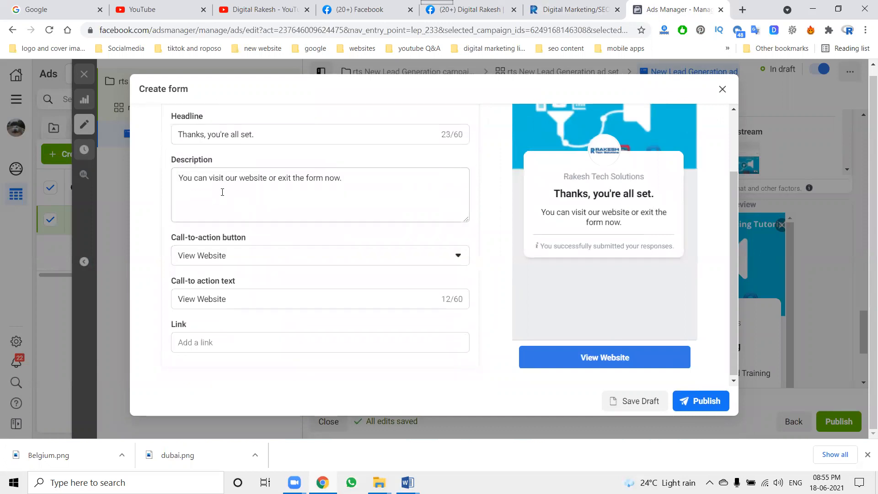
click(220, 135)
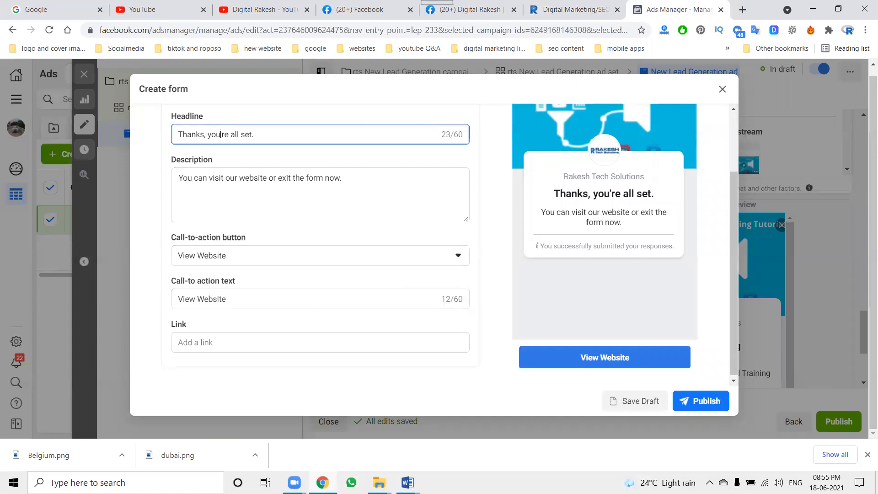
drag(220, 134, 317, 139)
key(BackSpace)
text(for Co)
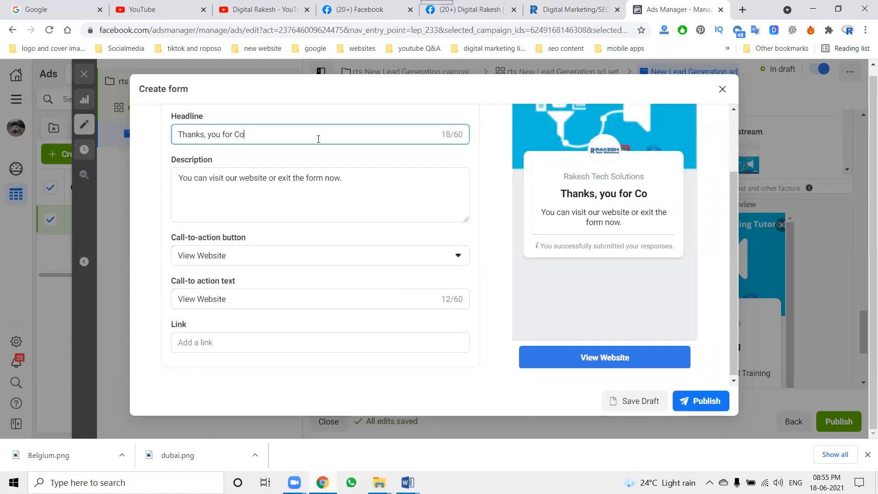
text(ntact US)
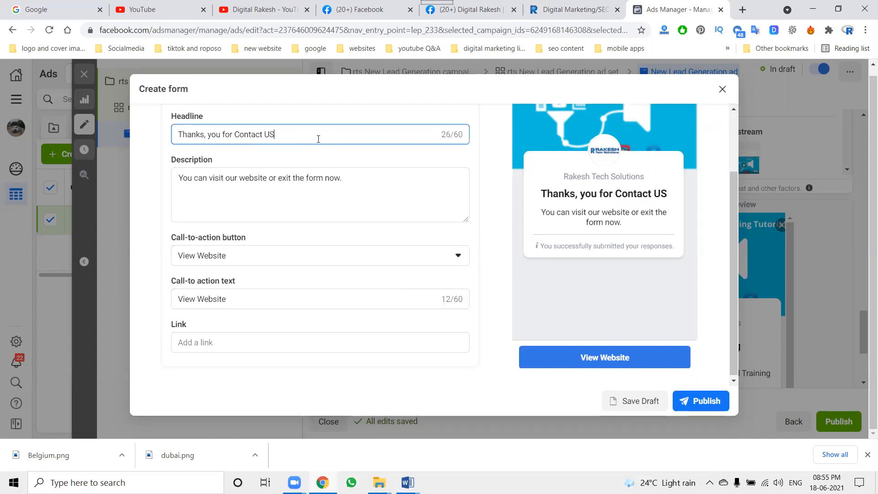
text(, Wil)
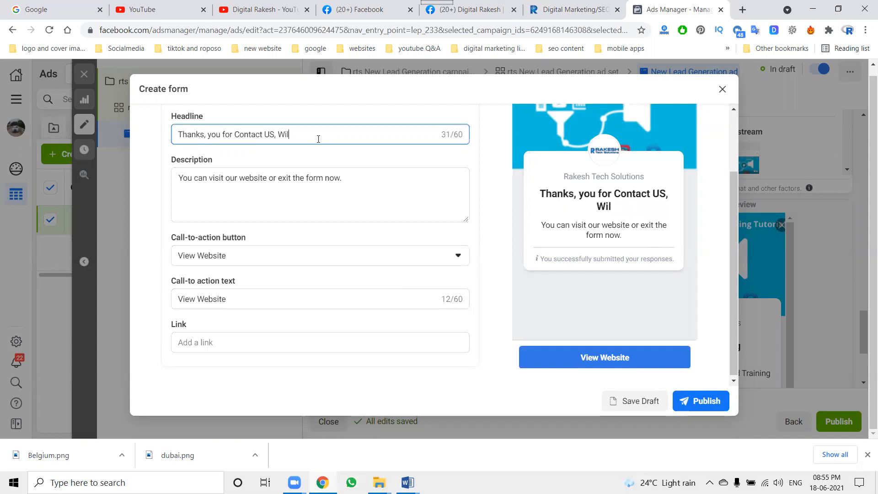
text(l Assist )
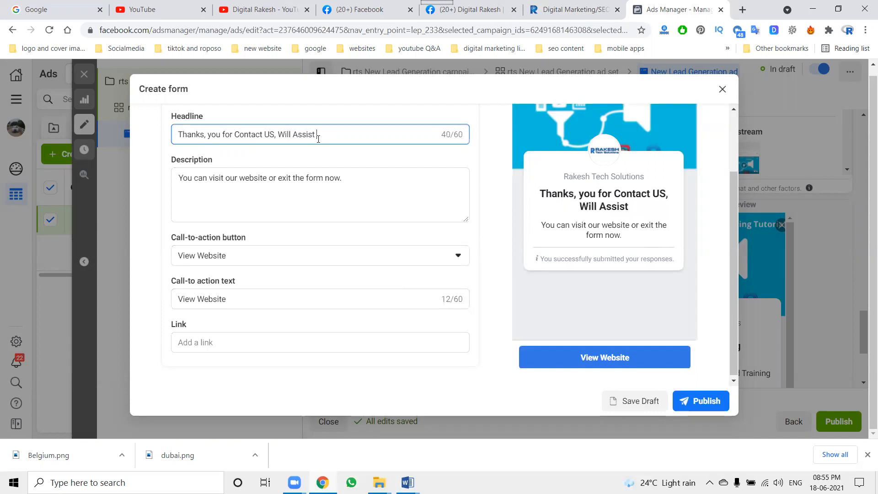
text(You soon)
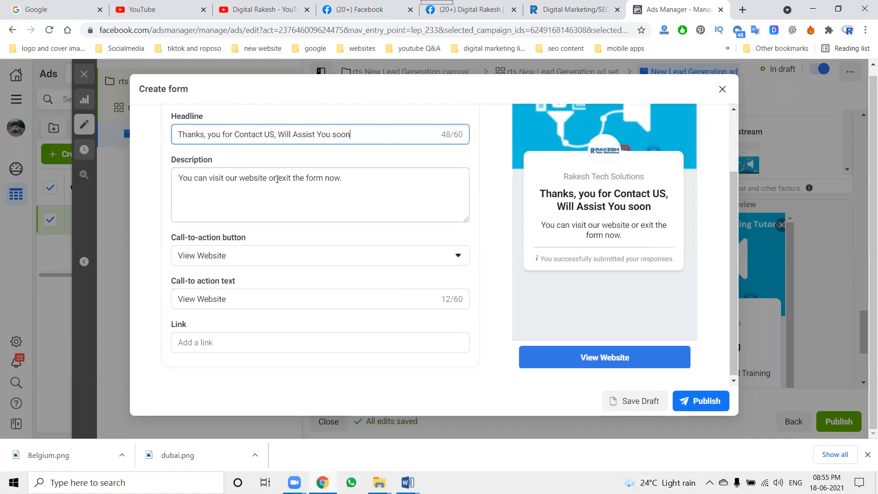
Reword the completion description to "You can visit our website Know More Details"
drag(269, 177, 343, 177)
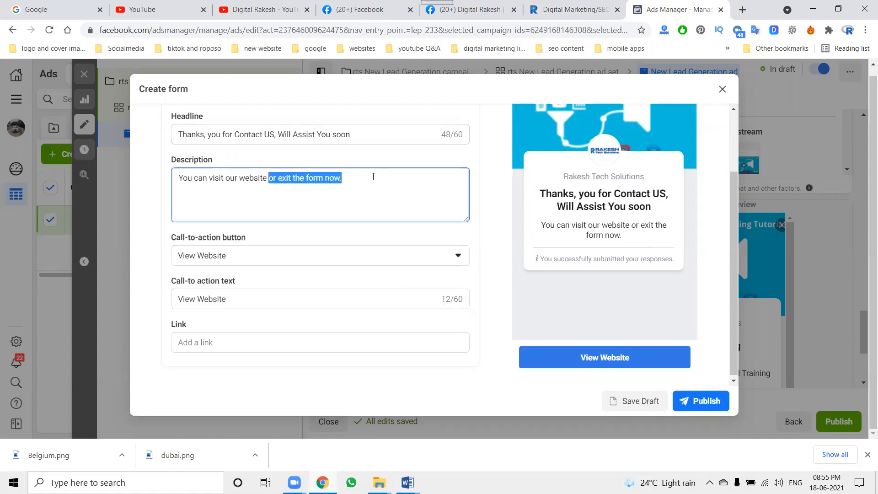
text(Know More)
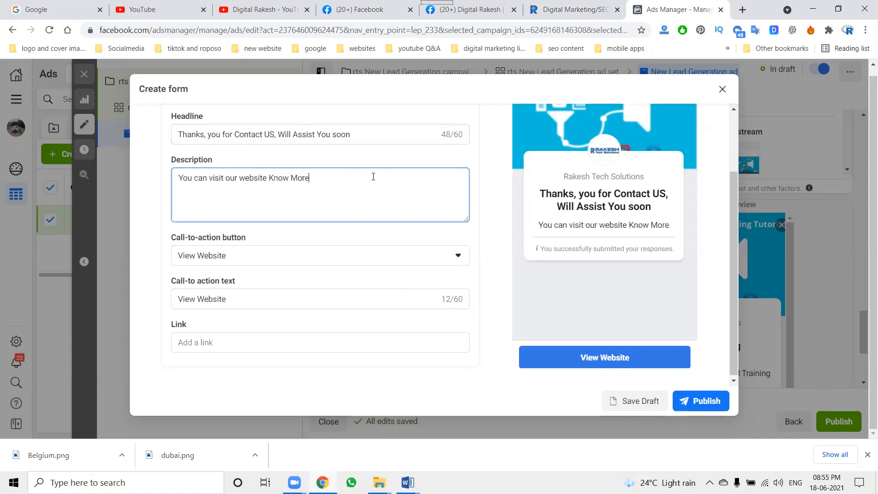
text( Details)
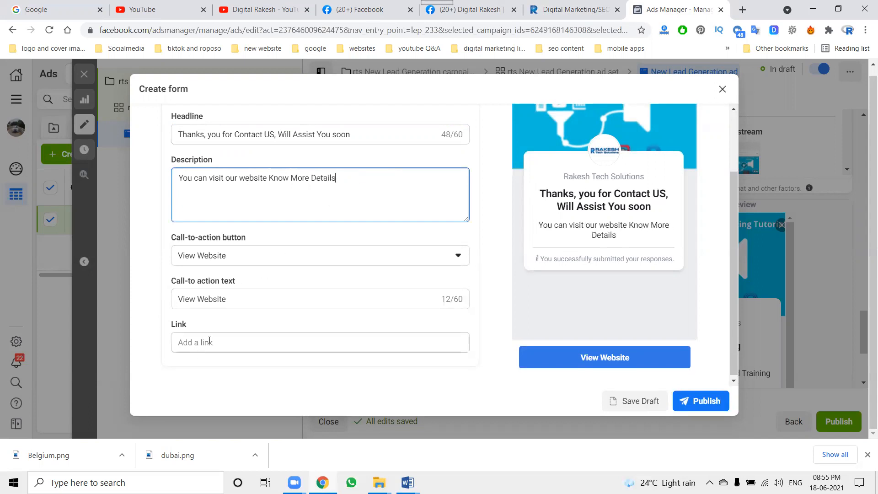
click(560, 10)
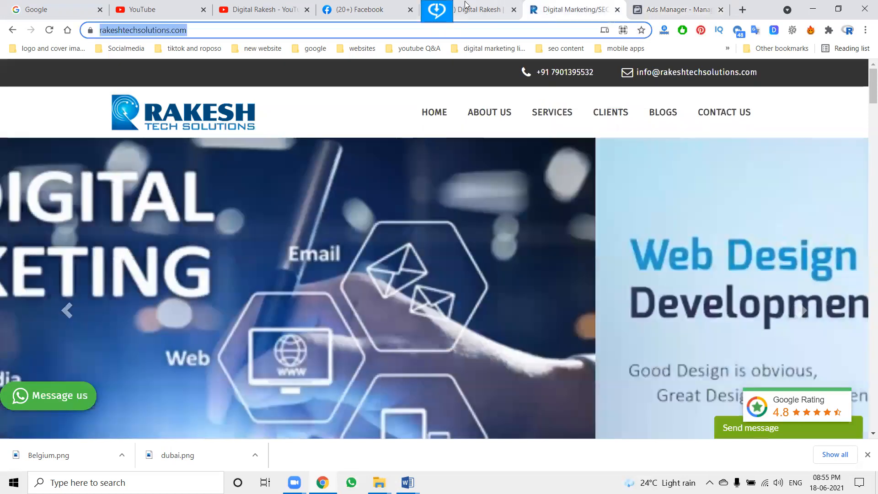
key(ctrl+c)
click(676, 9)
click(244, 344)
key(ctrl+v)
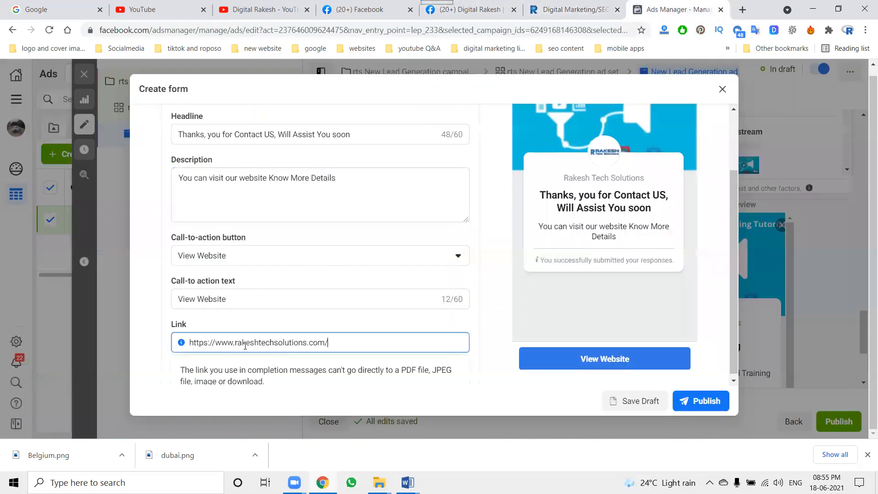
Publish the finished instant form so that it is attached to the lead generation ad
scroll(273, 297, down, 2)
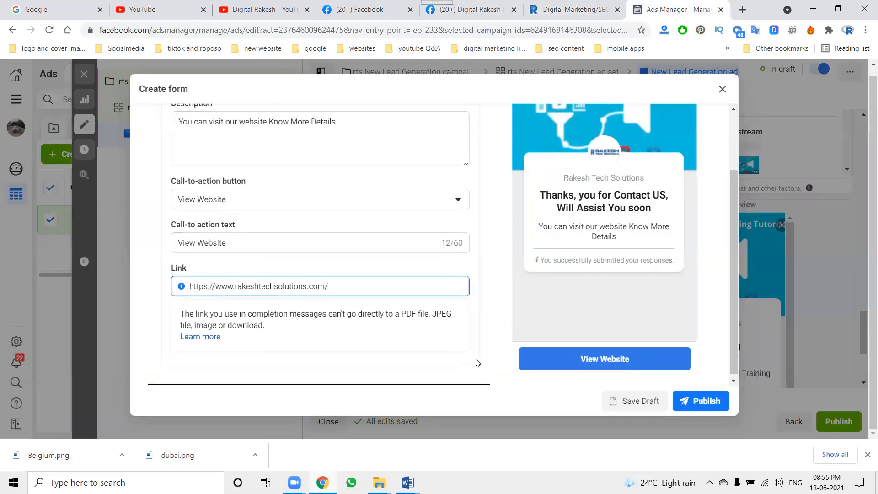
click(710, 407)
click(710, 407)
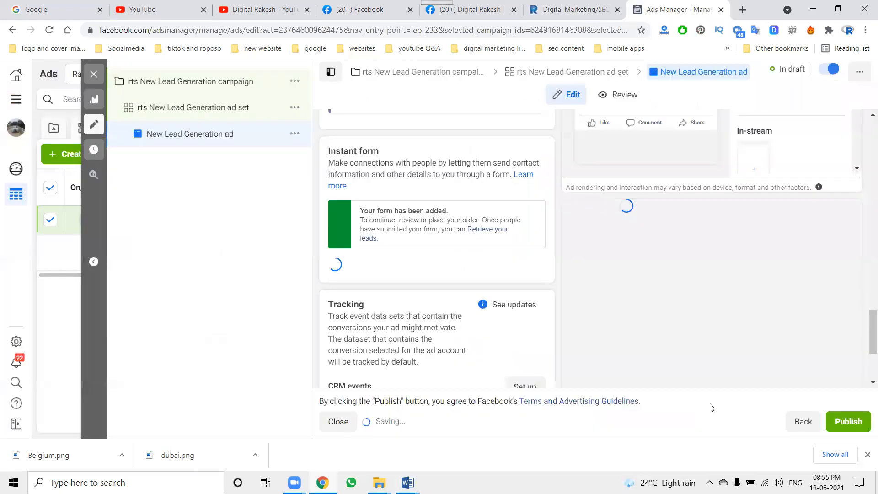
Review how the ad appears in every available Facebook and Instagram placement, including feeds, stories, video and Marketplace
scroll(674, 284, up, 4)
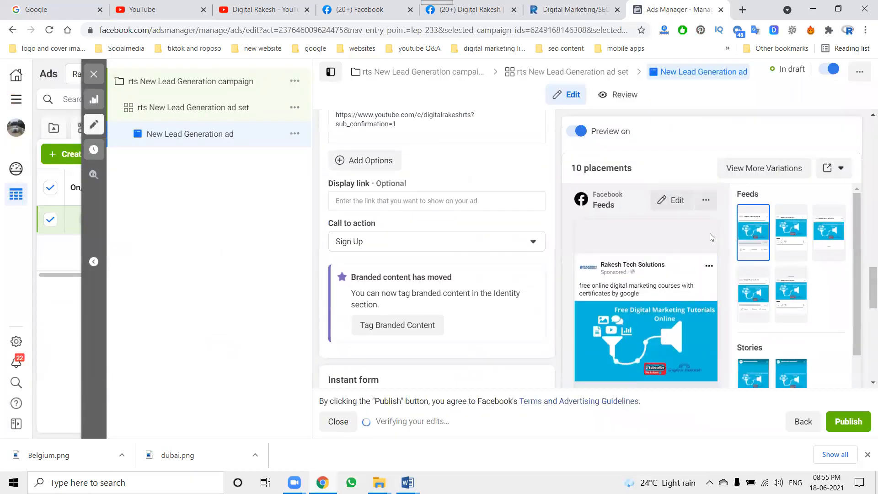
click(771, 167)
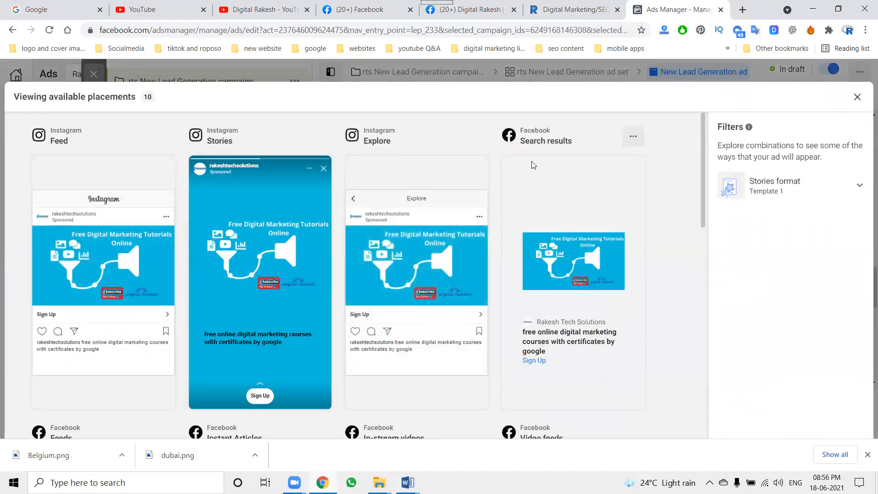
scroll(536, 173, down, 5)
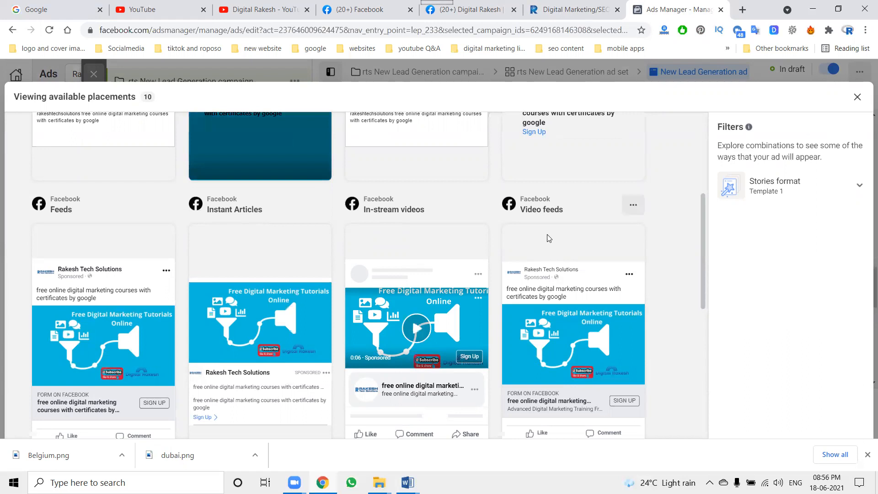
scroll(549, 239, down, 3)
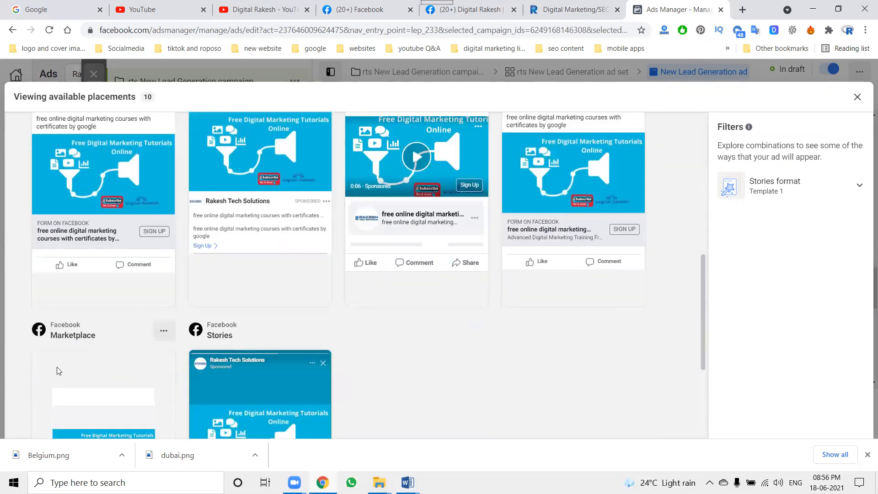
scroll(227, 355, down, 3)
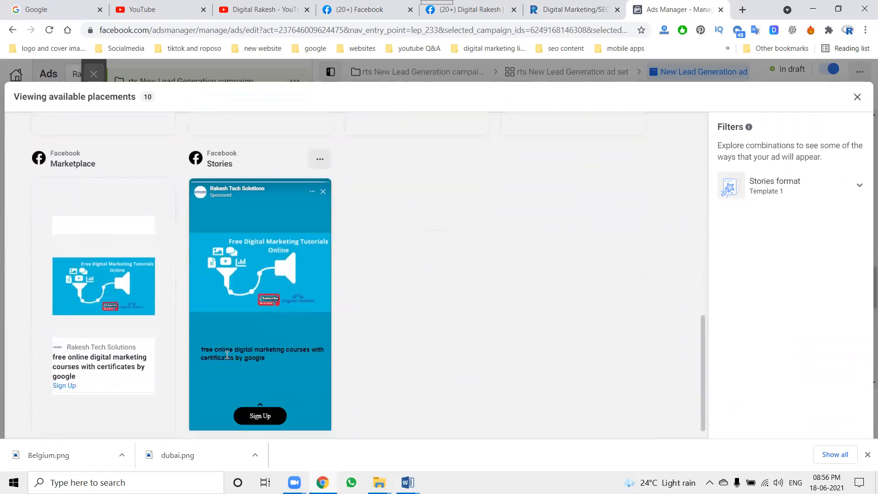
scroll(492, 336, up, 5)
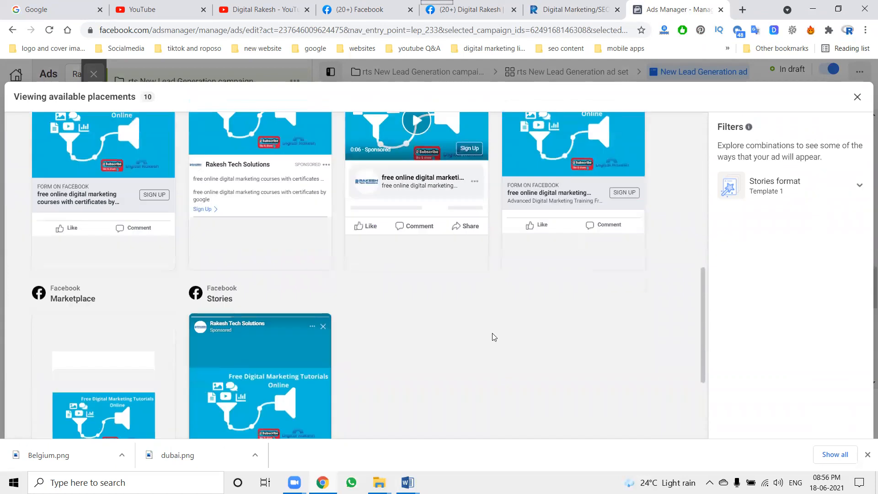
scroll(457, 330, up, 3)
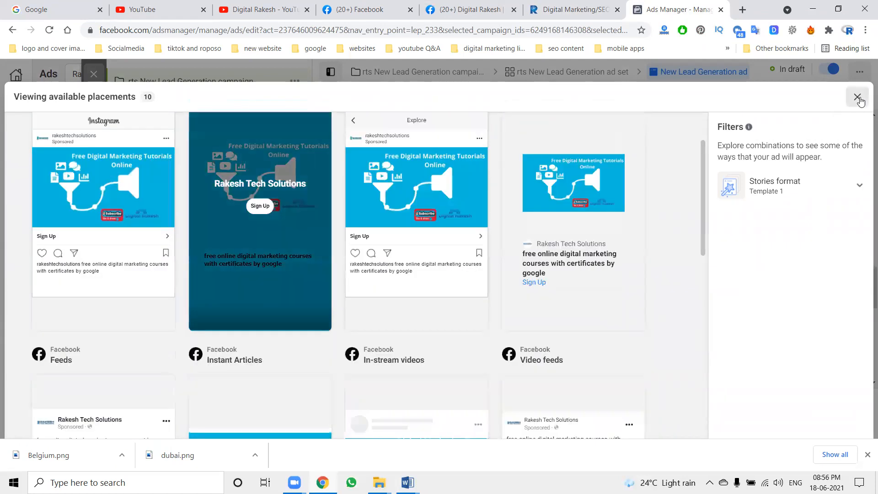
click(858, 97)
Check the ad's instant form selection, tracking options and form preview before publishing
scroll(754, 301, down, 2)
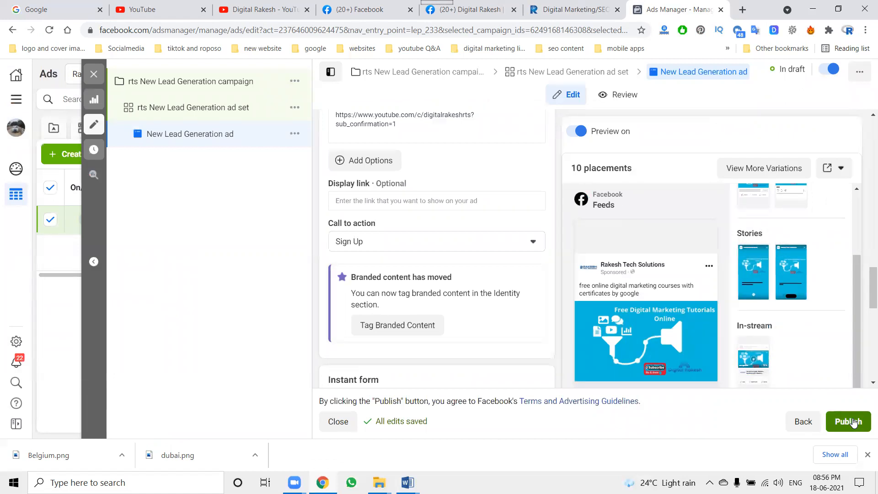
scroll(387, 221, down, 6)
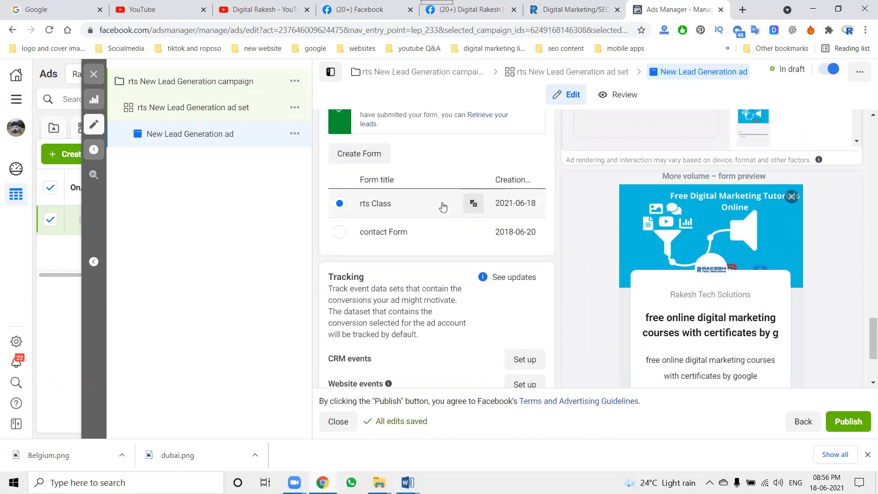
scroll(731, 314, down, 3)
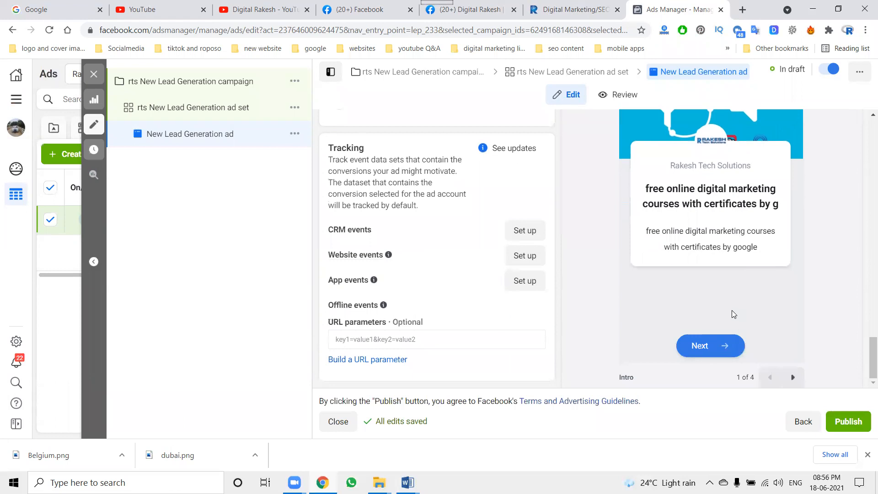
scroll(732, 314, up, 5)
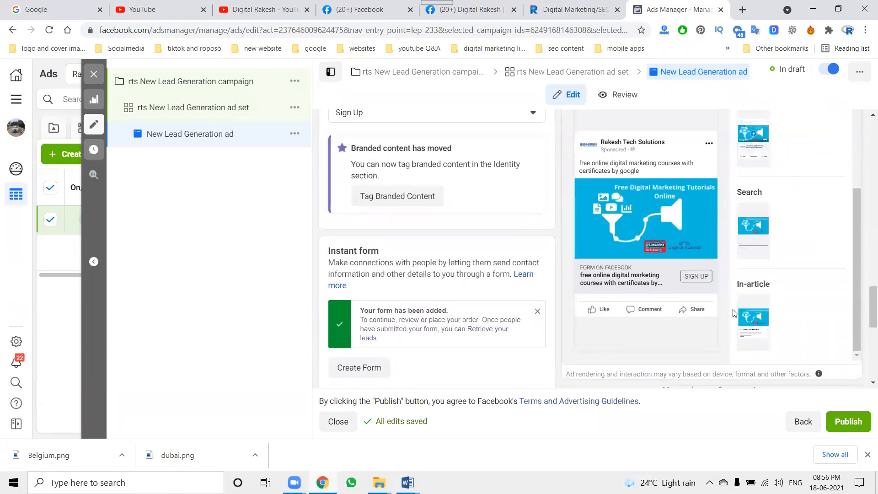
scroll(676, 322, down, 5)
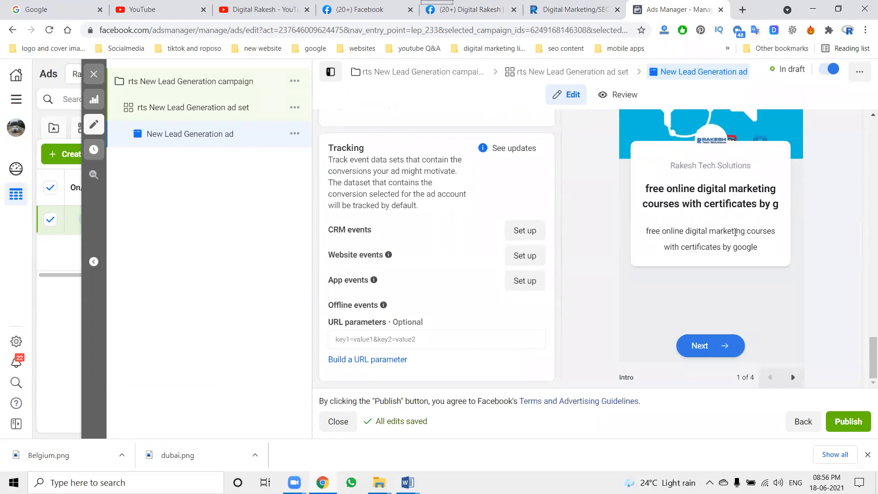
Open the lead ads Forms Library in the Digital Rakesh Page's publishing tools
click(275, 8)
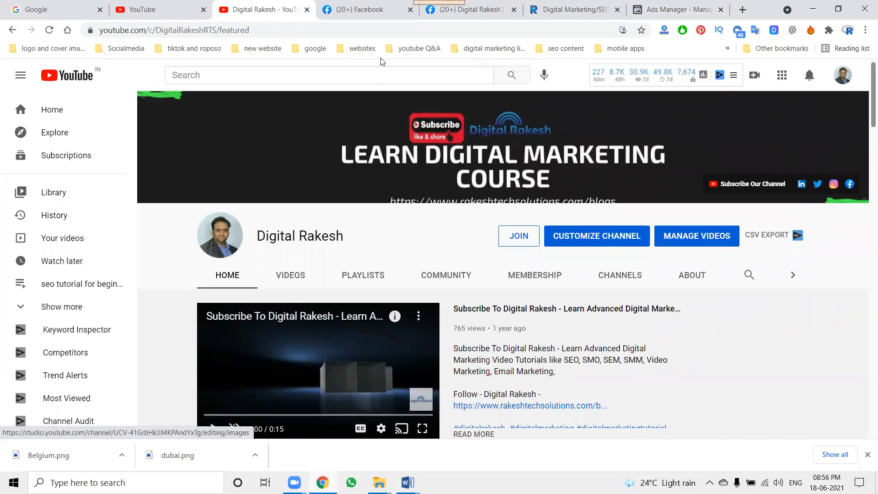
click(471, 9)
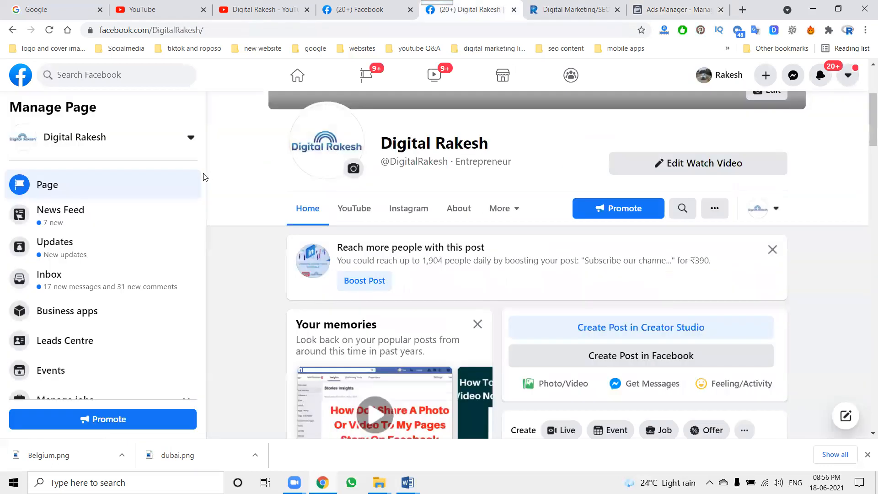
scroll(151, 254, down, 5)
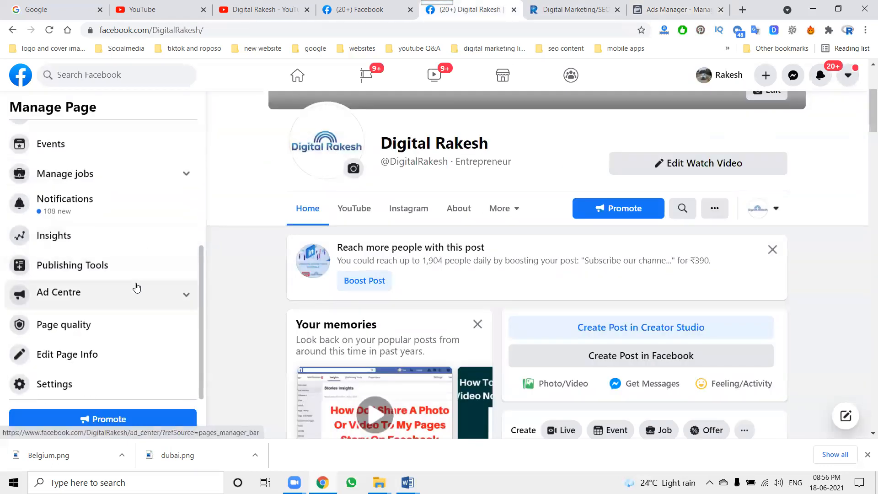
click(133, 269)
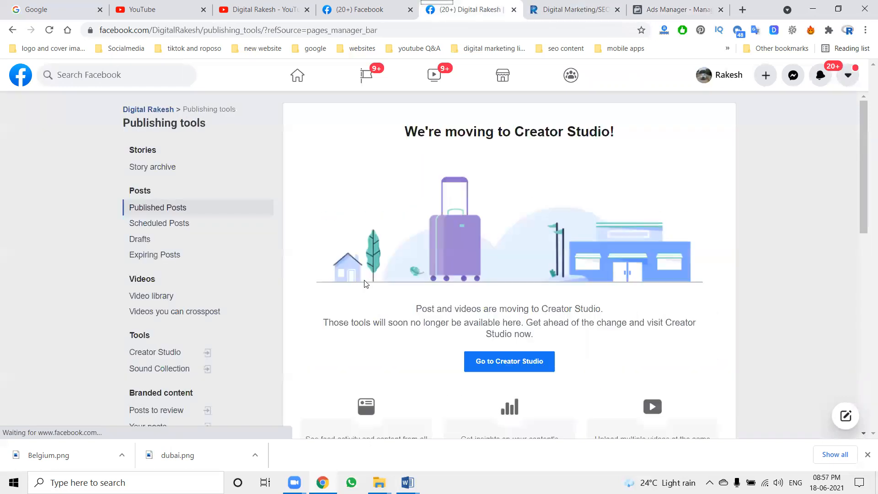
scroll(171, 306, down, 3)
scroll(170, 303, down, 4)
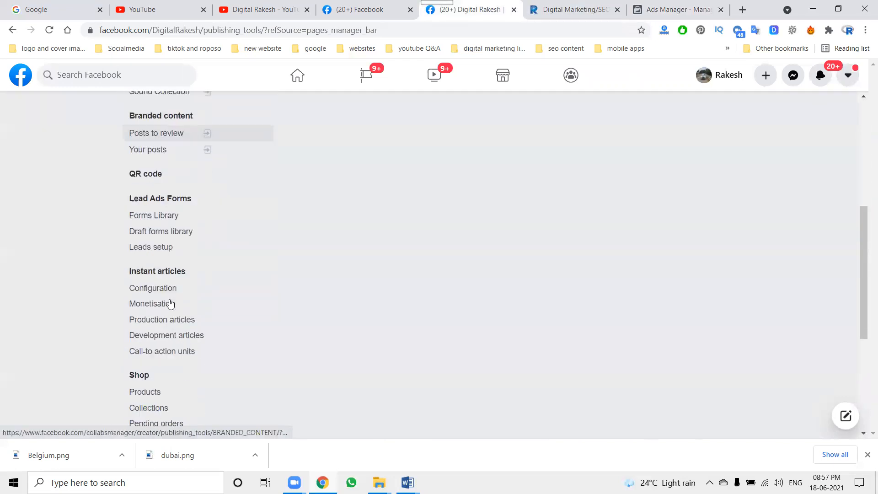
click(155, 208)
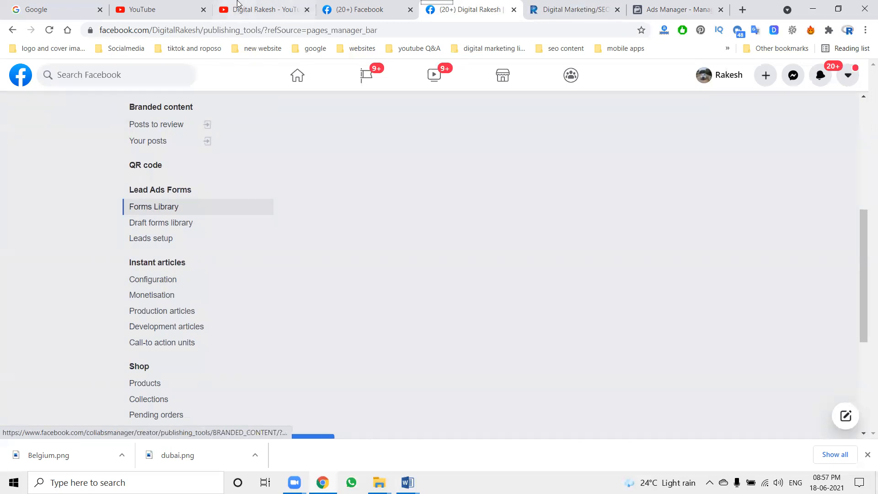
click(238, 7)
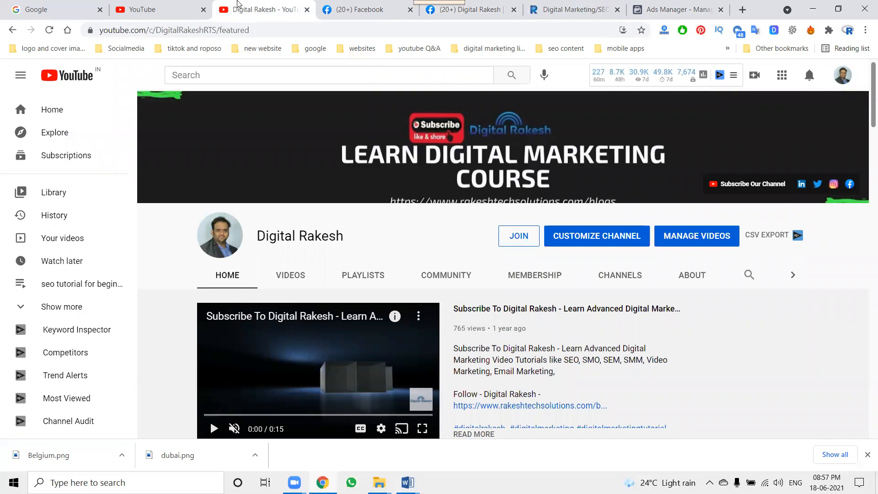
click(556, 10)
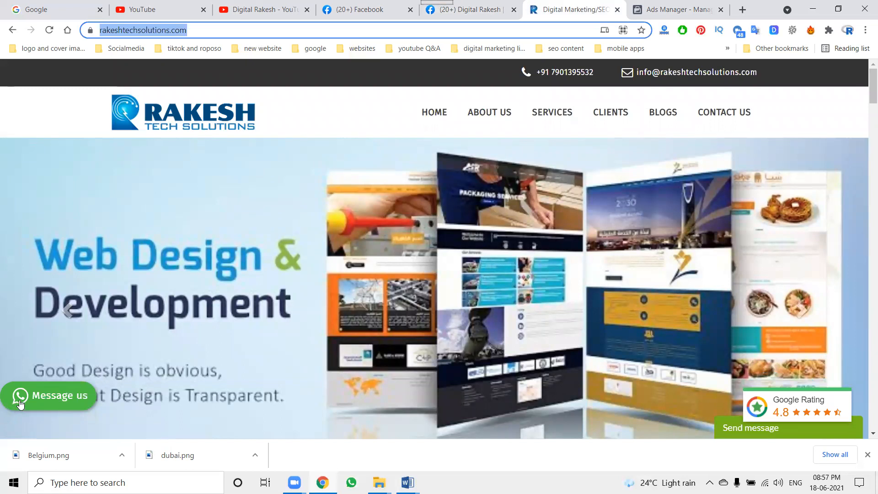
click(262, 4)
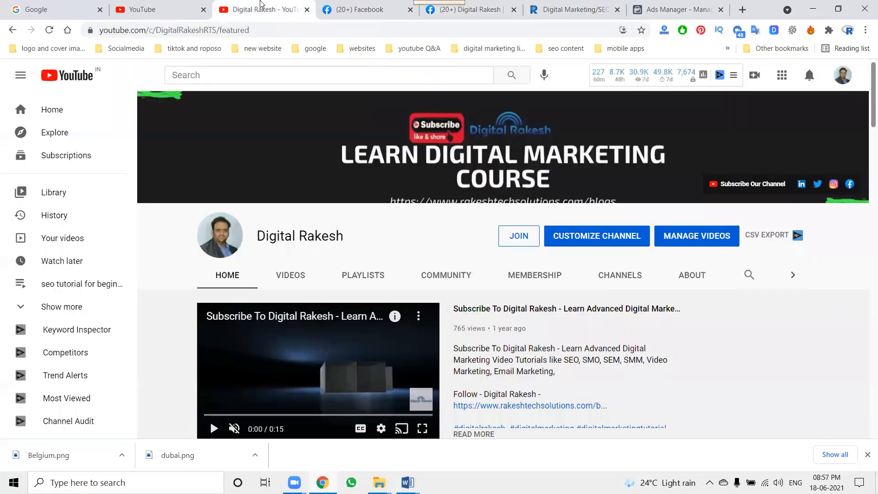